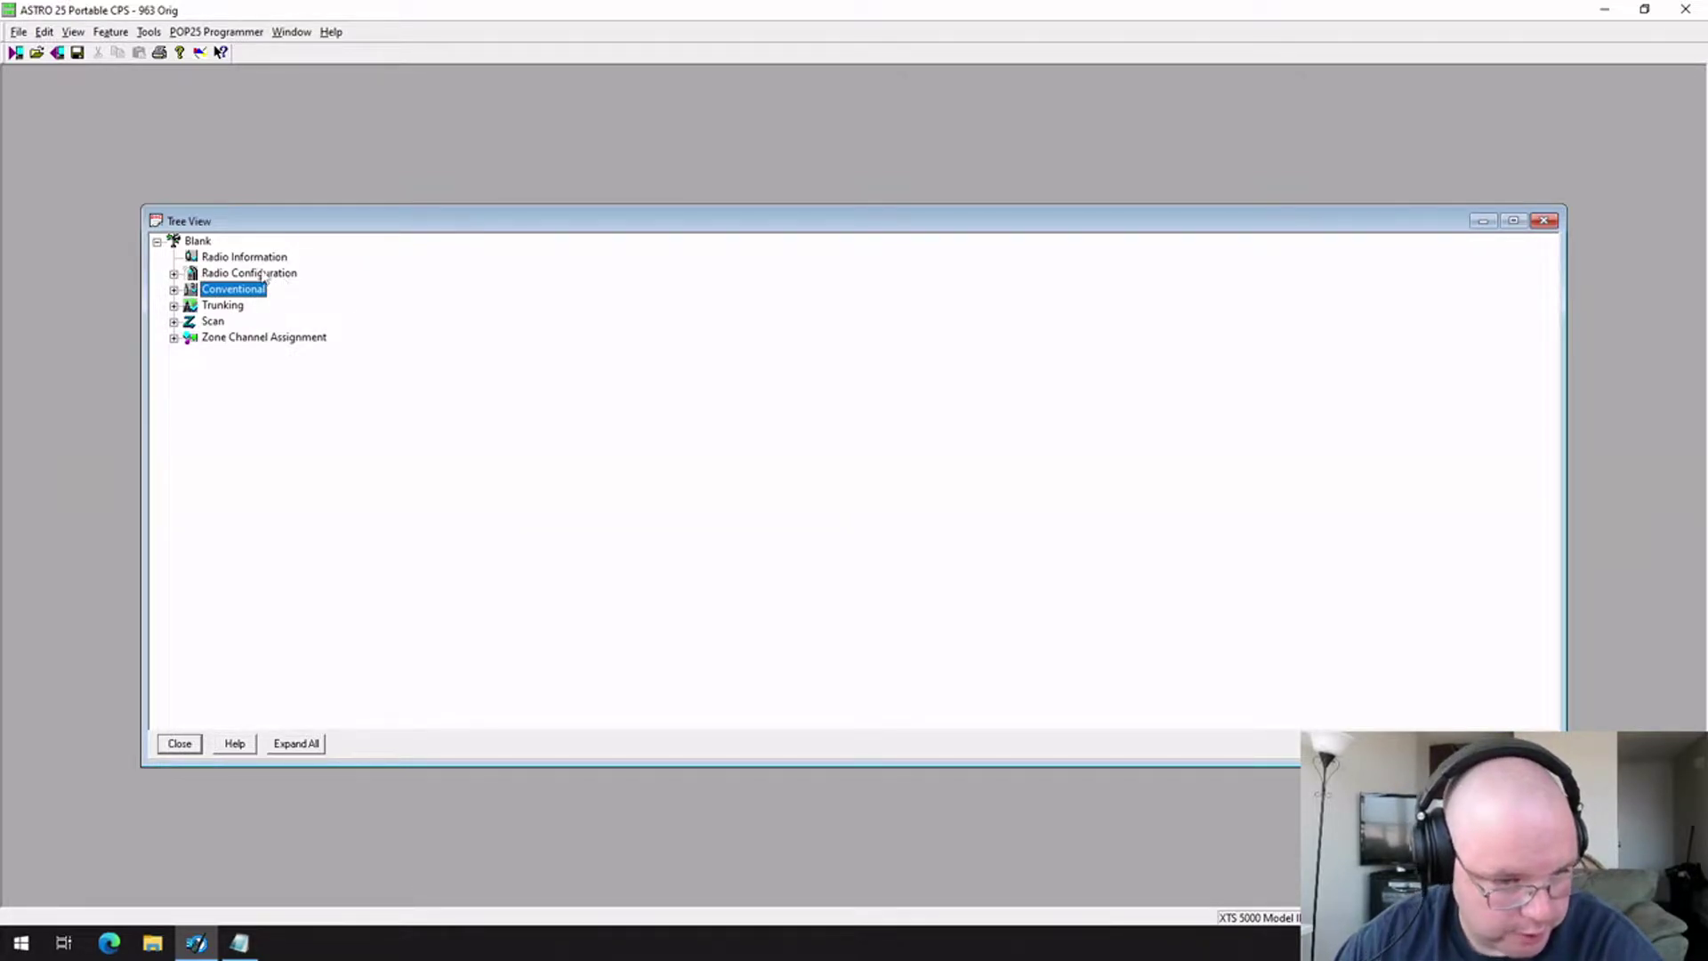
Open Radio Wide under Radio Configuration, review its POP25 over-the-air programming options, then close it
double_click(264, 276)
double_click(262, 290)
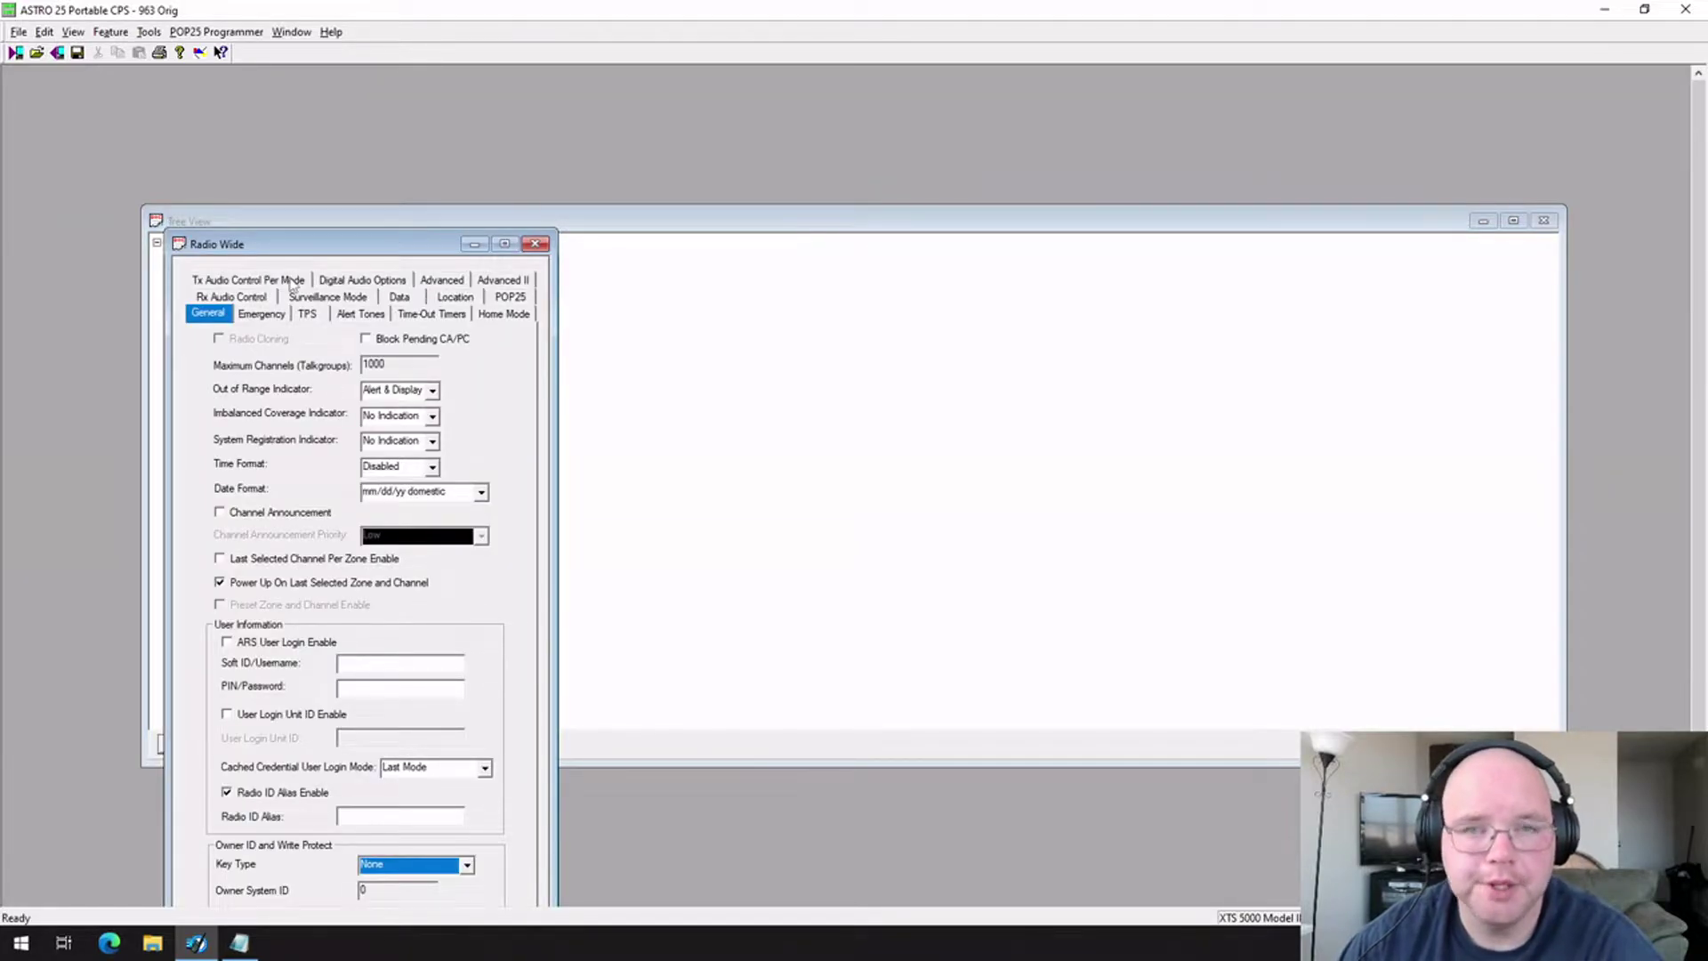
drag(308, 246, 700, 110)
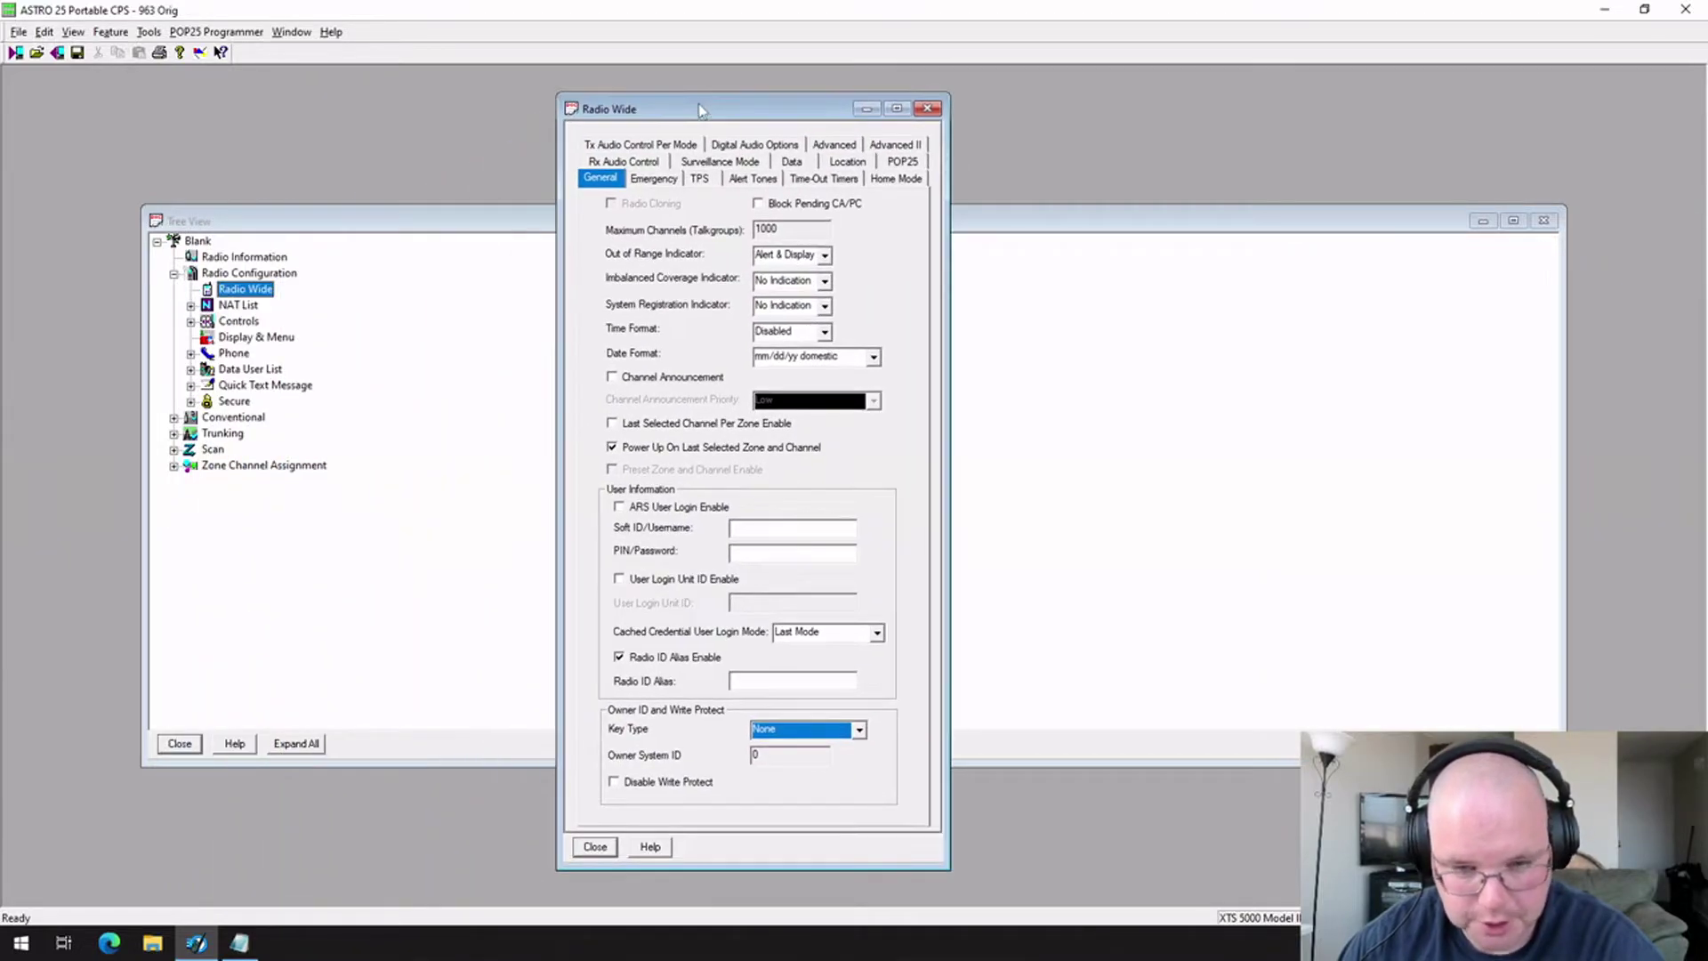
click(902, 162)
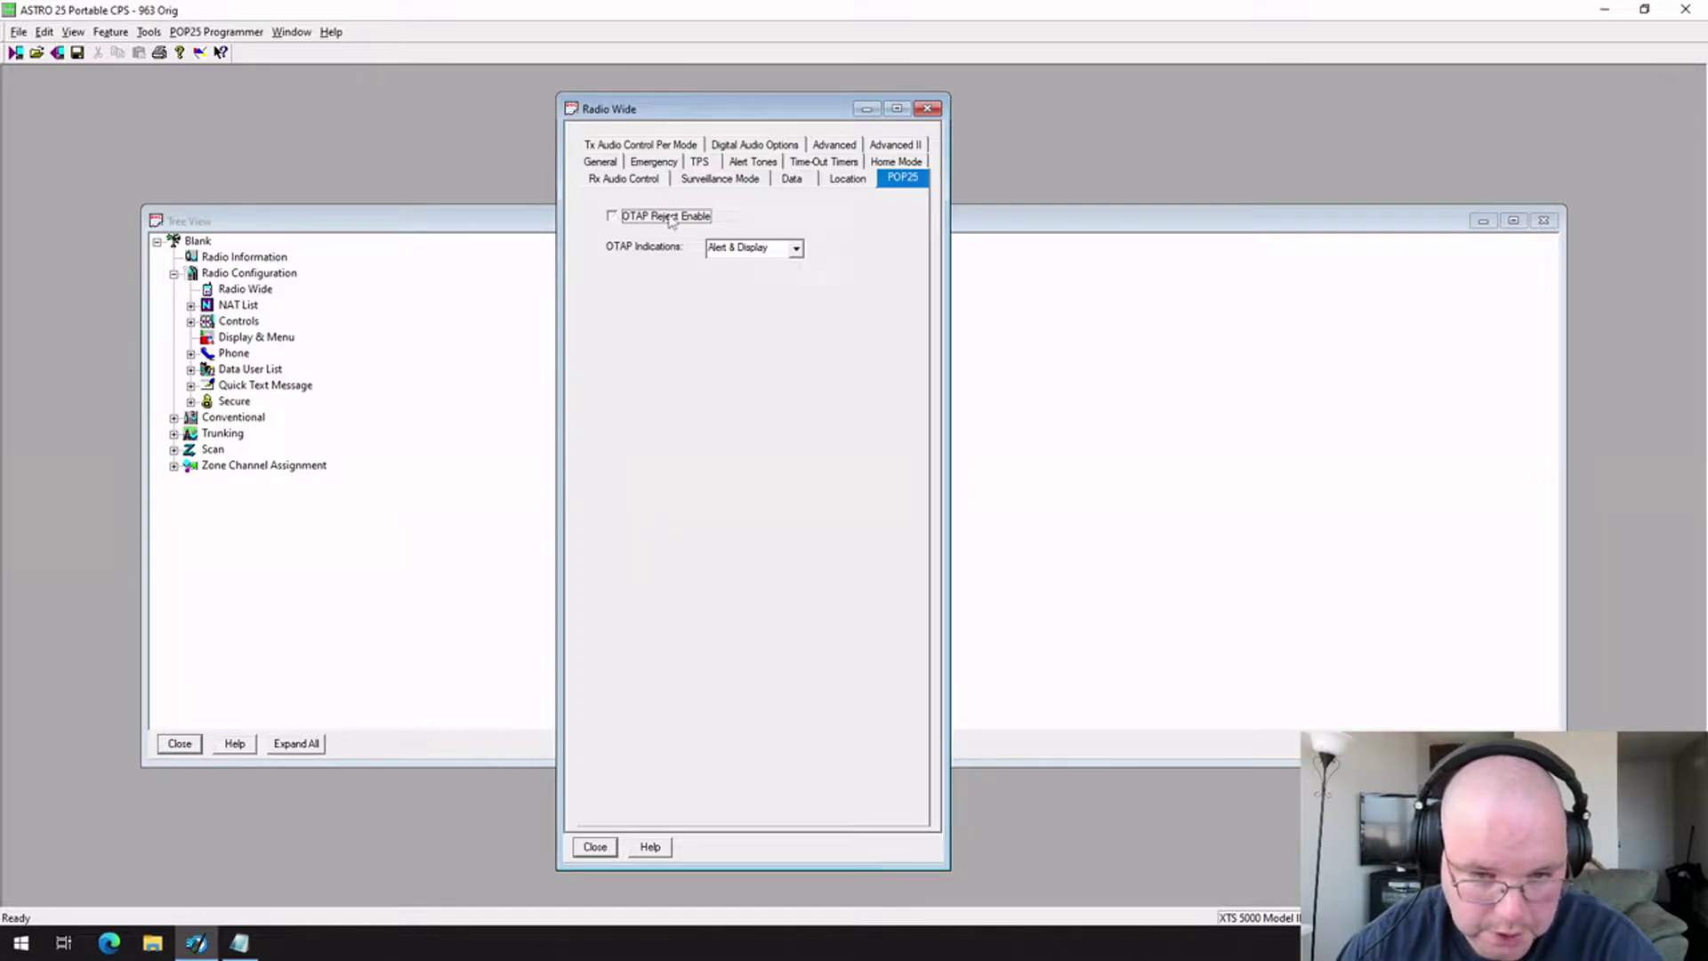
click(595, 848)
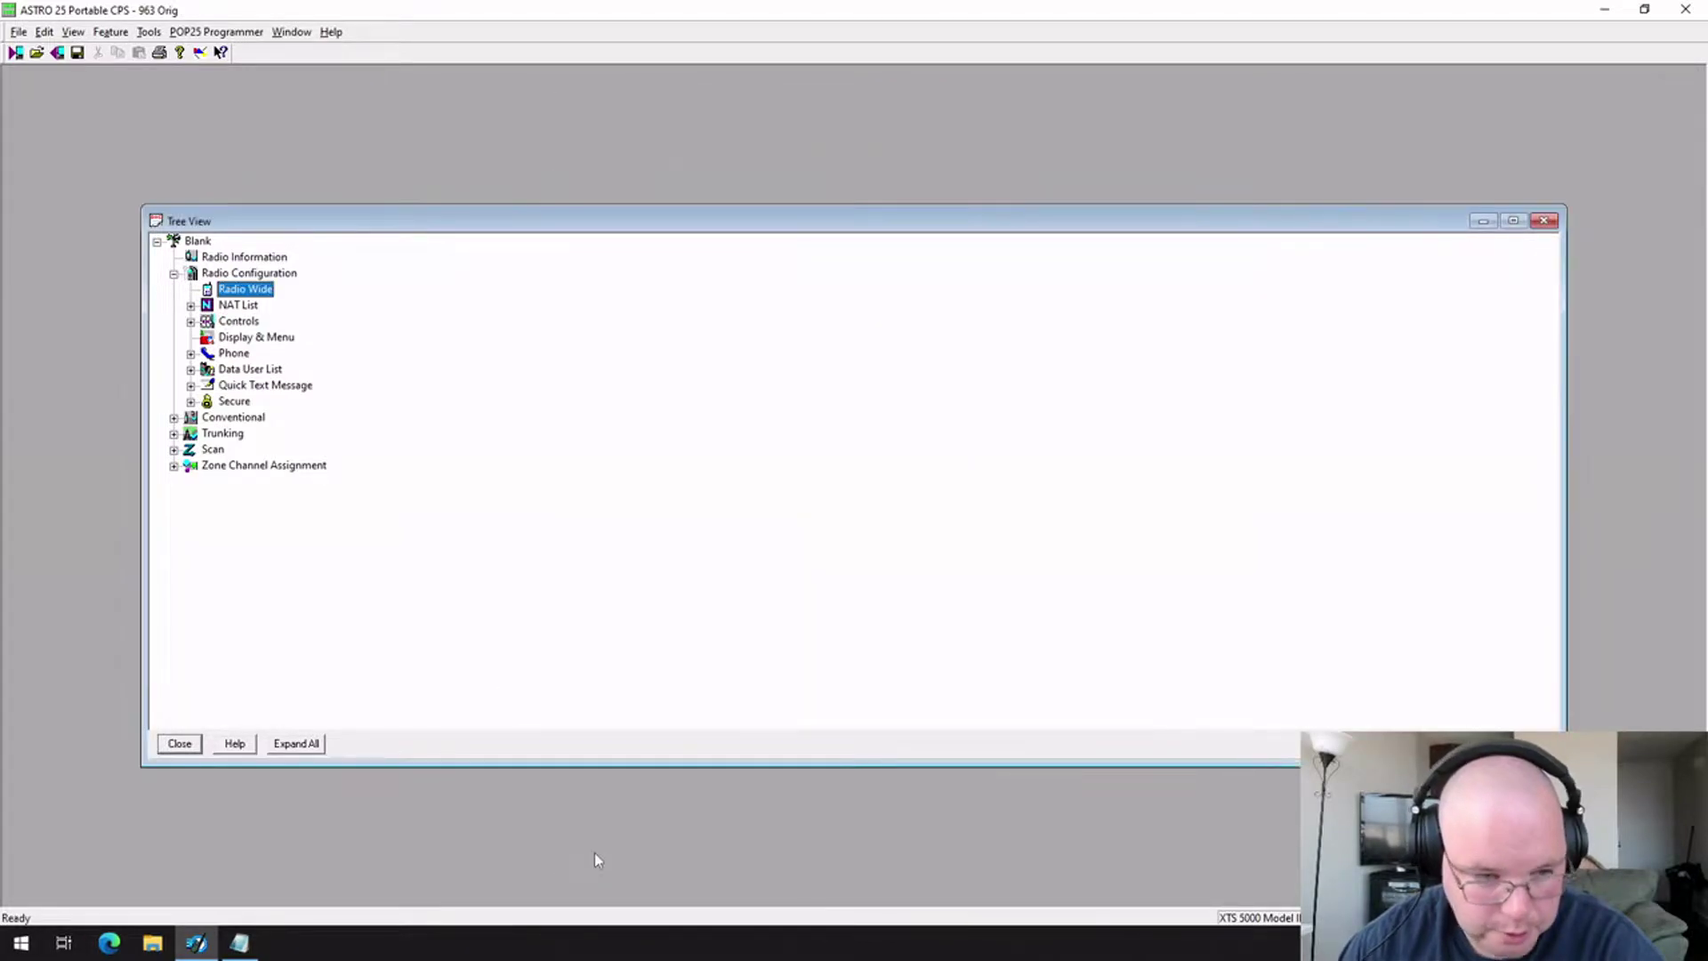
Check the available and selected entries on the Display & Menu Menu Items page, then close it
double_click(267, 337)
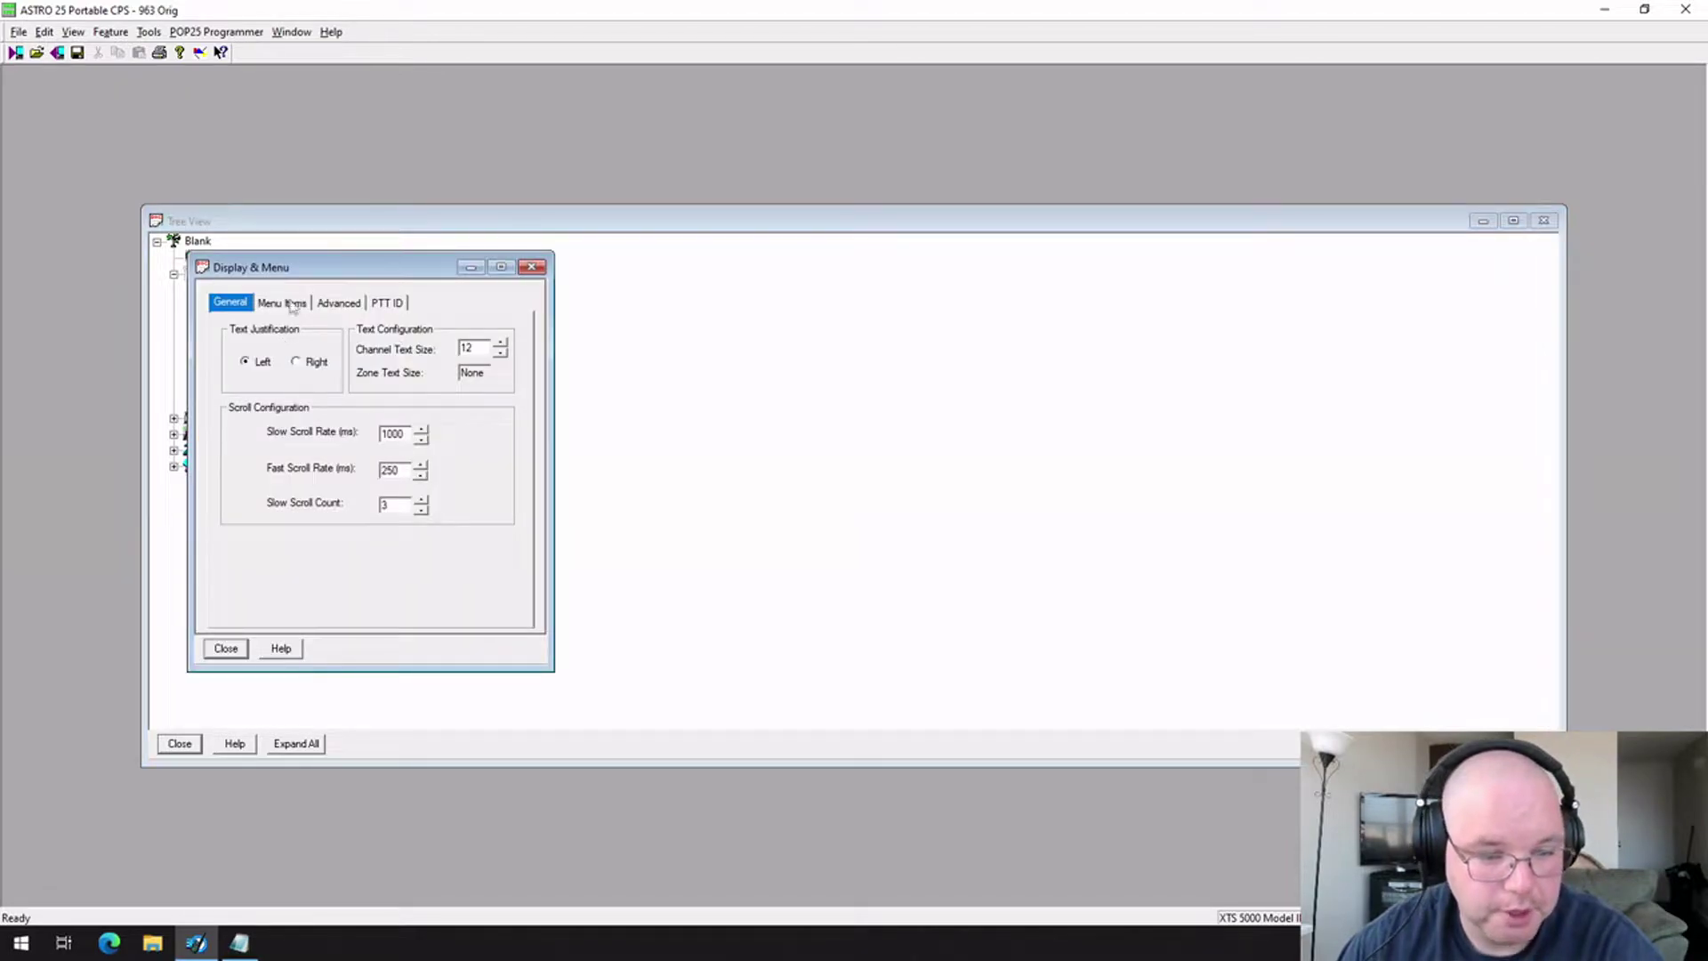
click(294, 303)
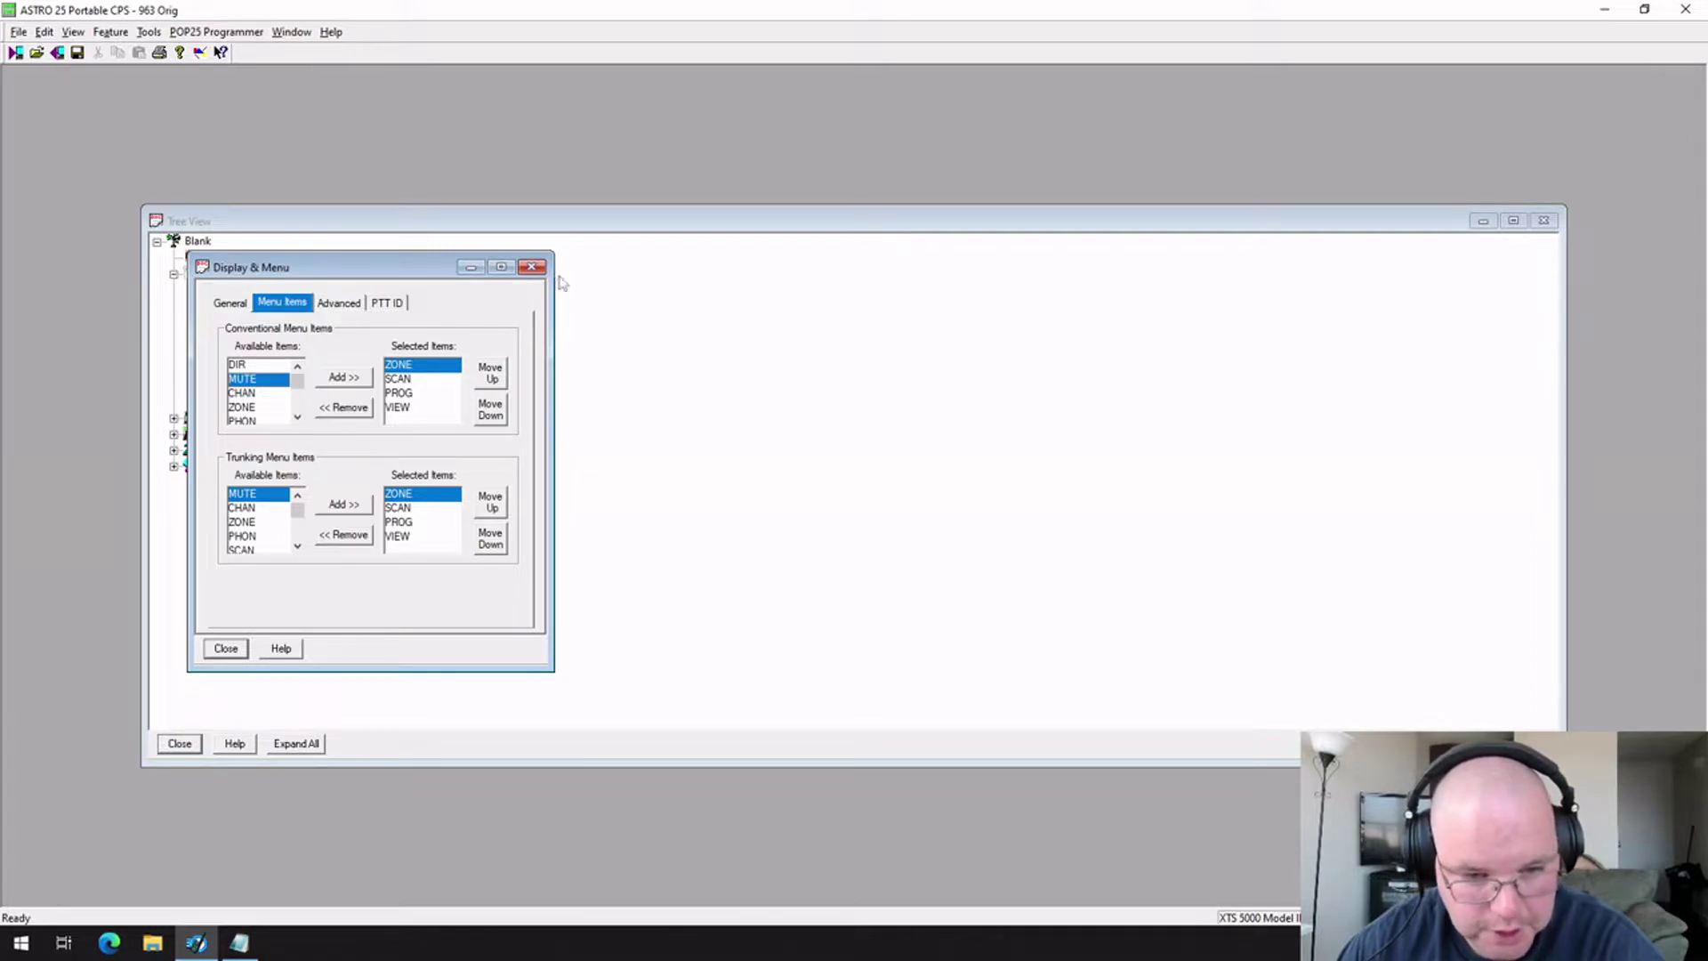
click(534, 268)
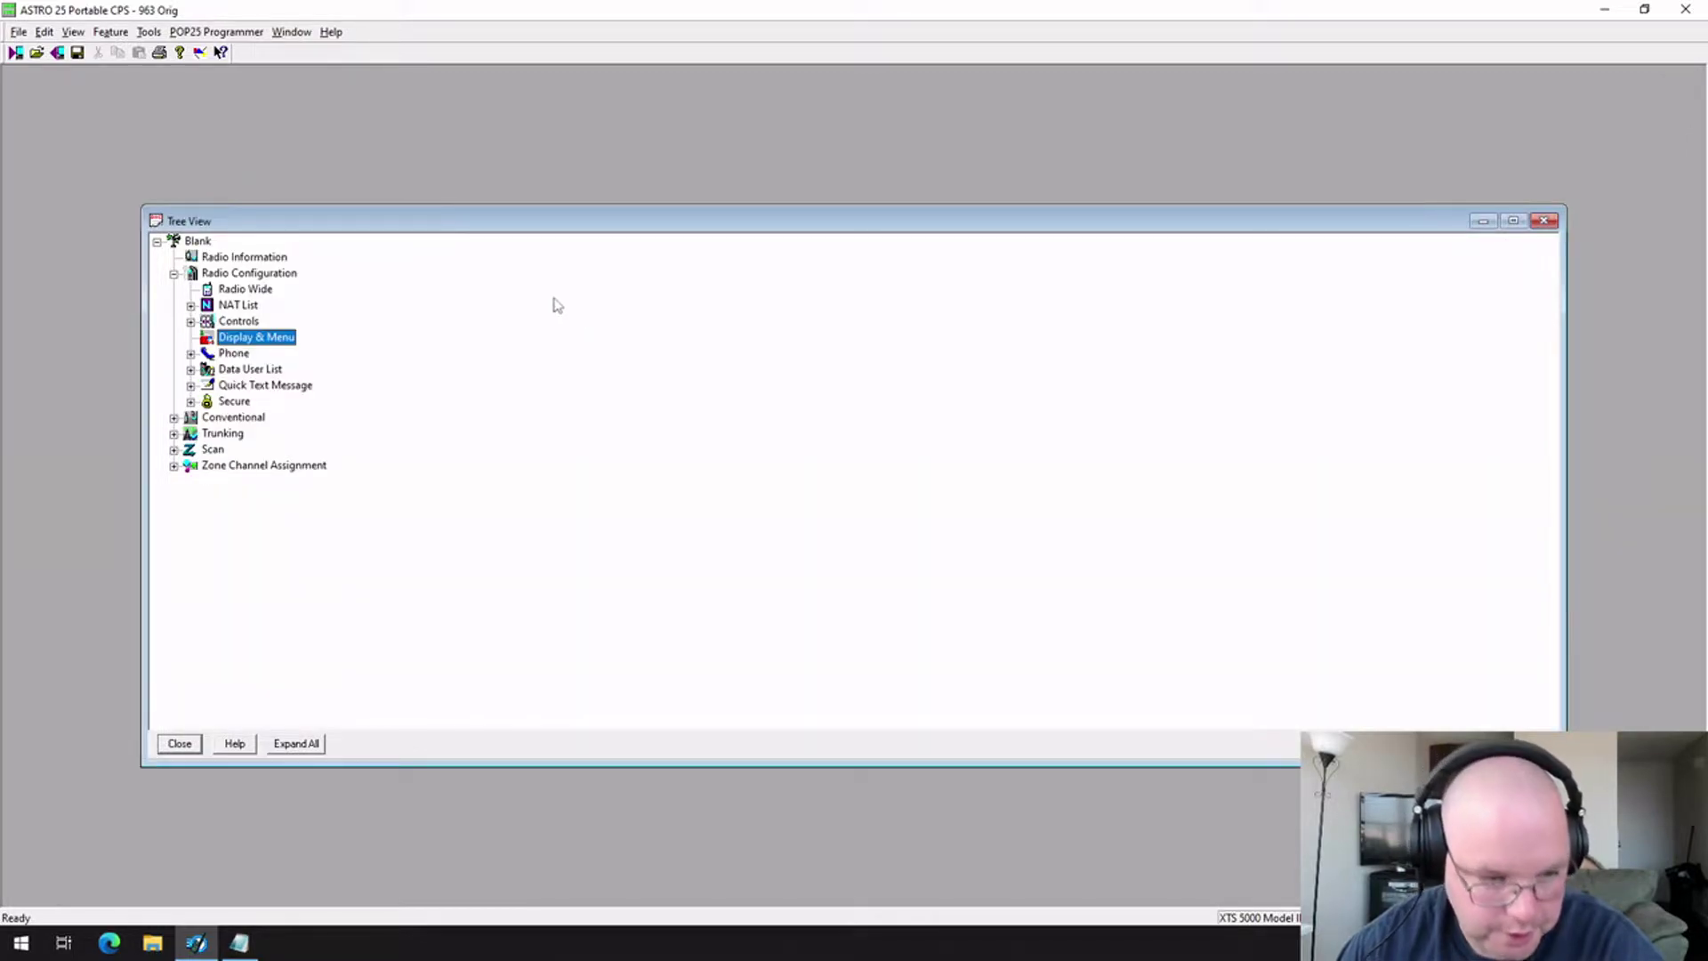
Collapse Radio Configuration and open Conventional Personality 3 for editing
click(174, 274)
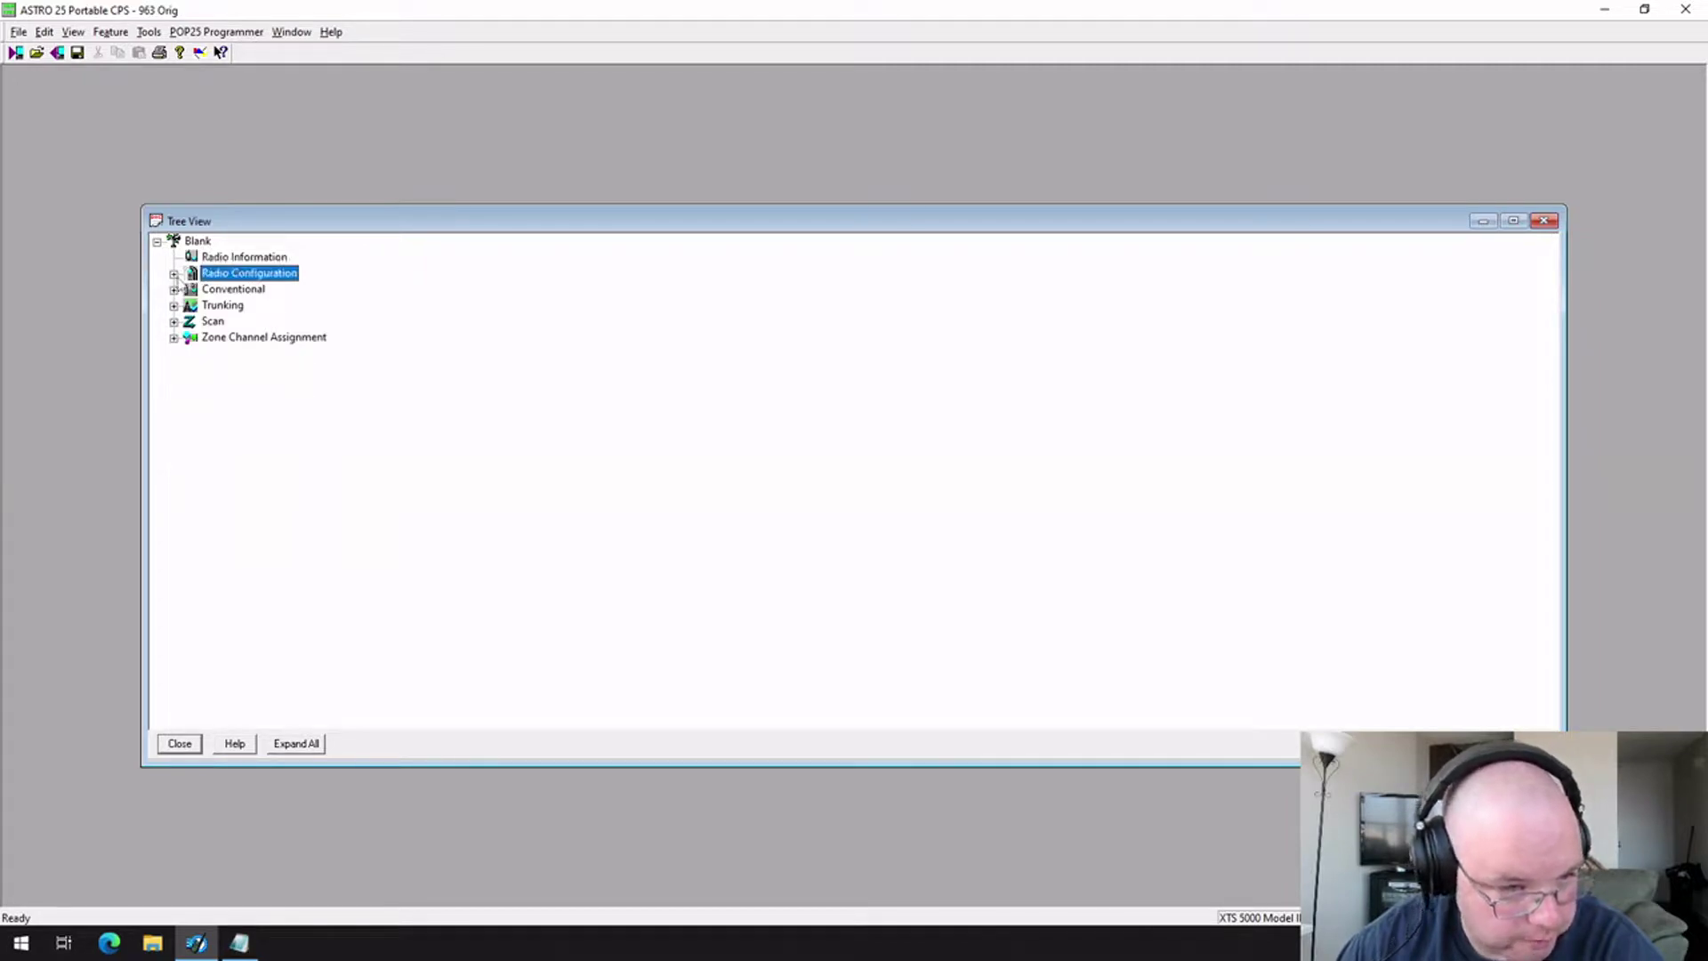
click(174, 290)
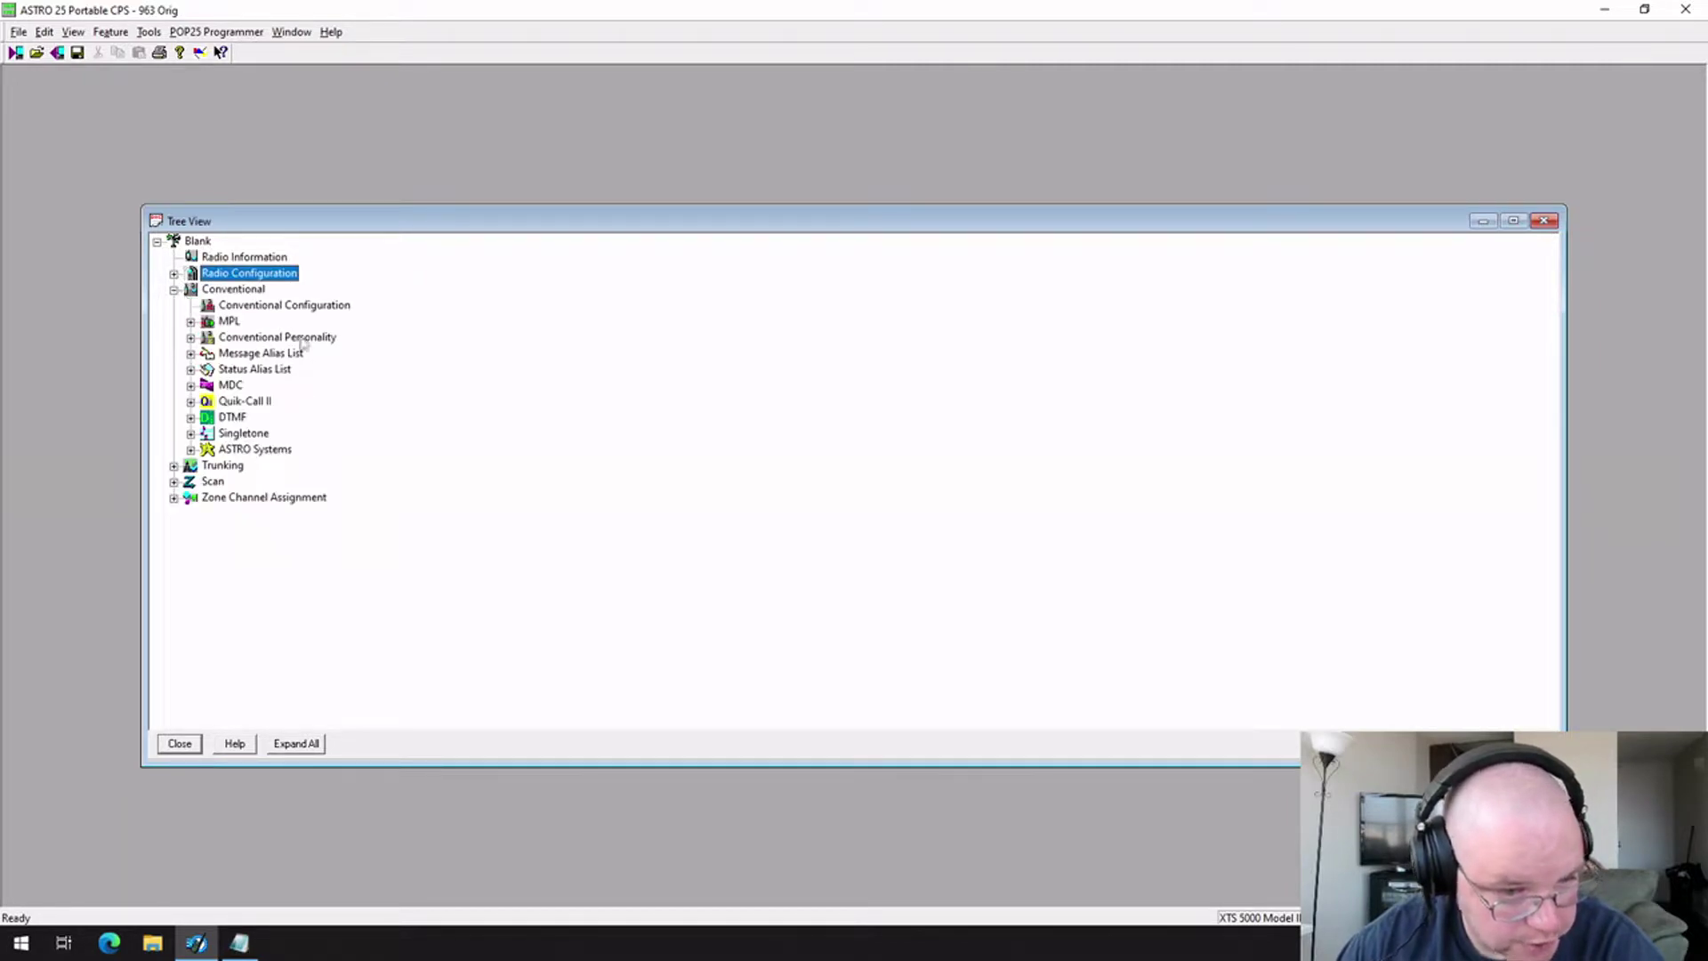
double_click(307, 340)
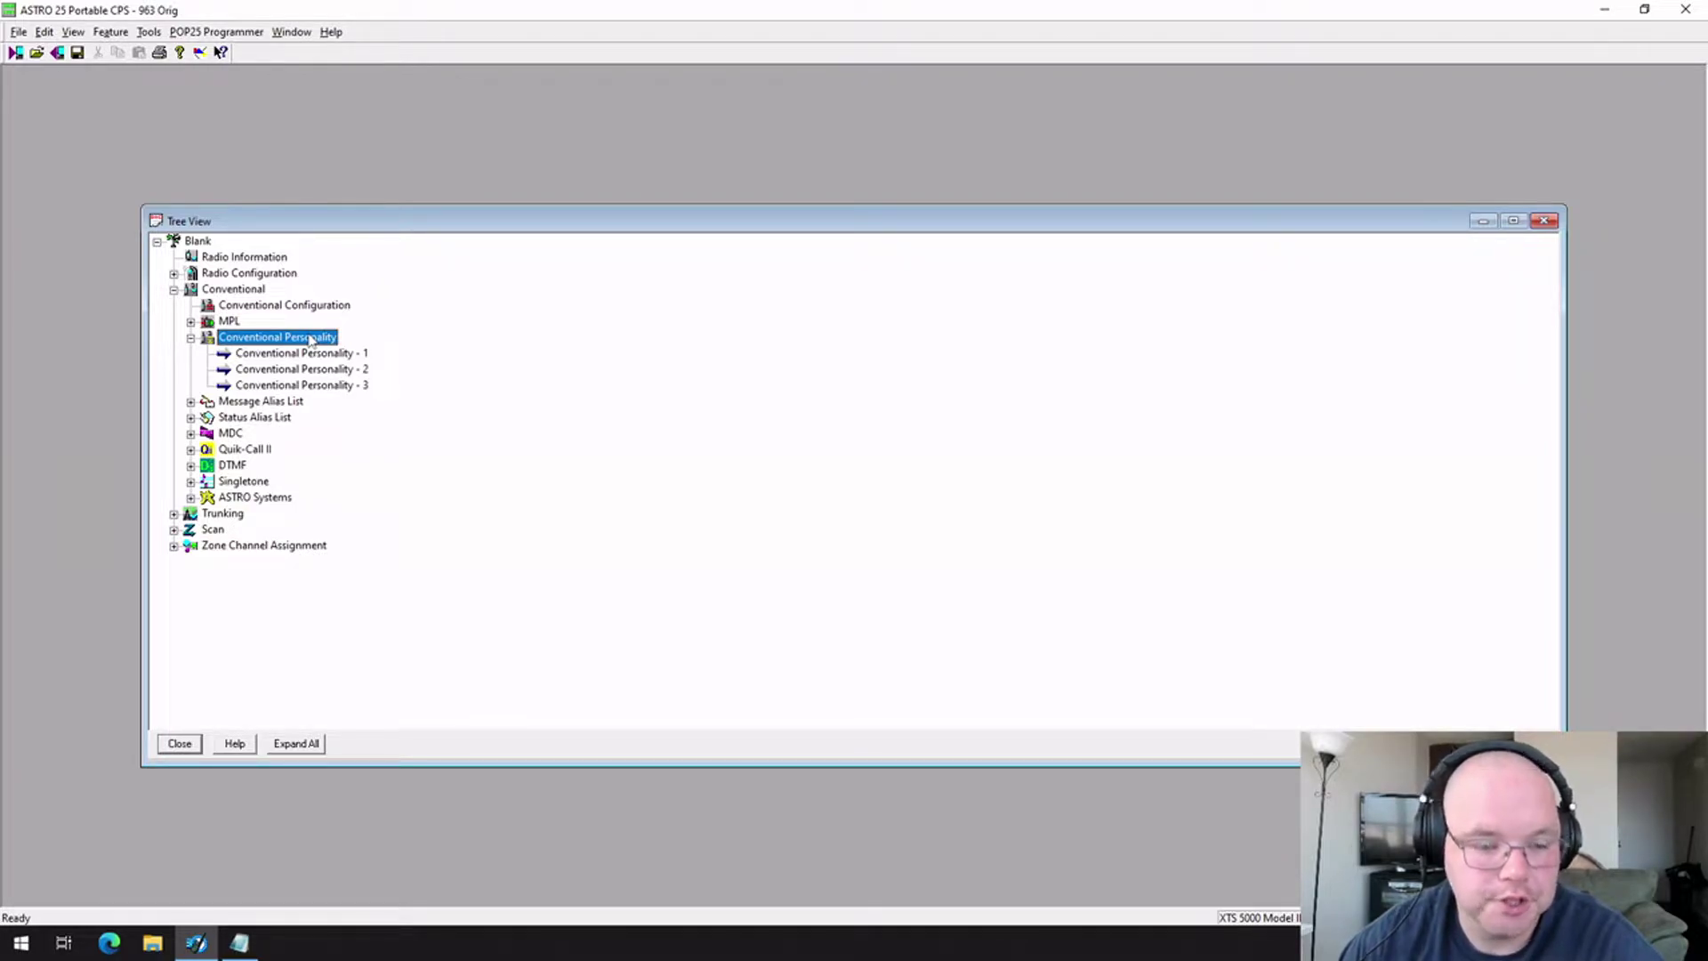
double_click(326, 385)
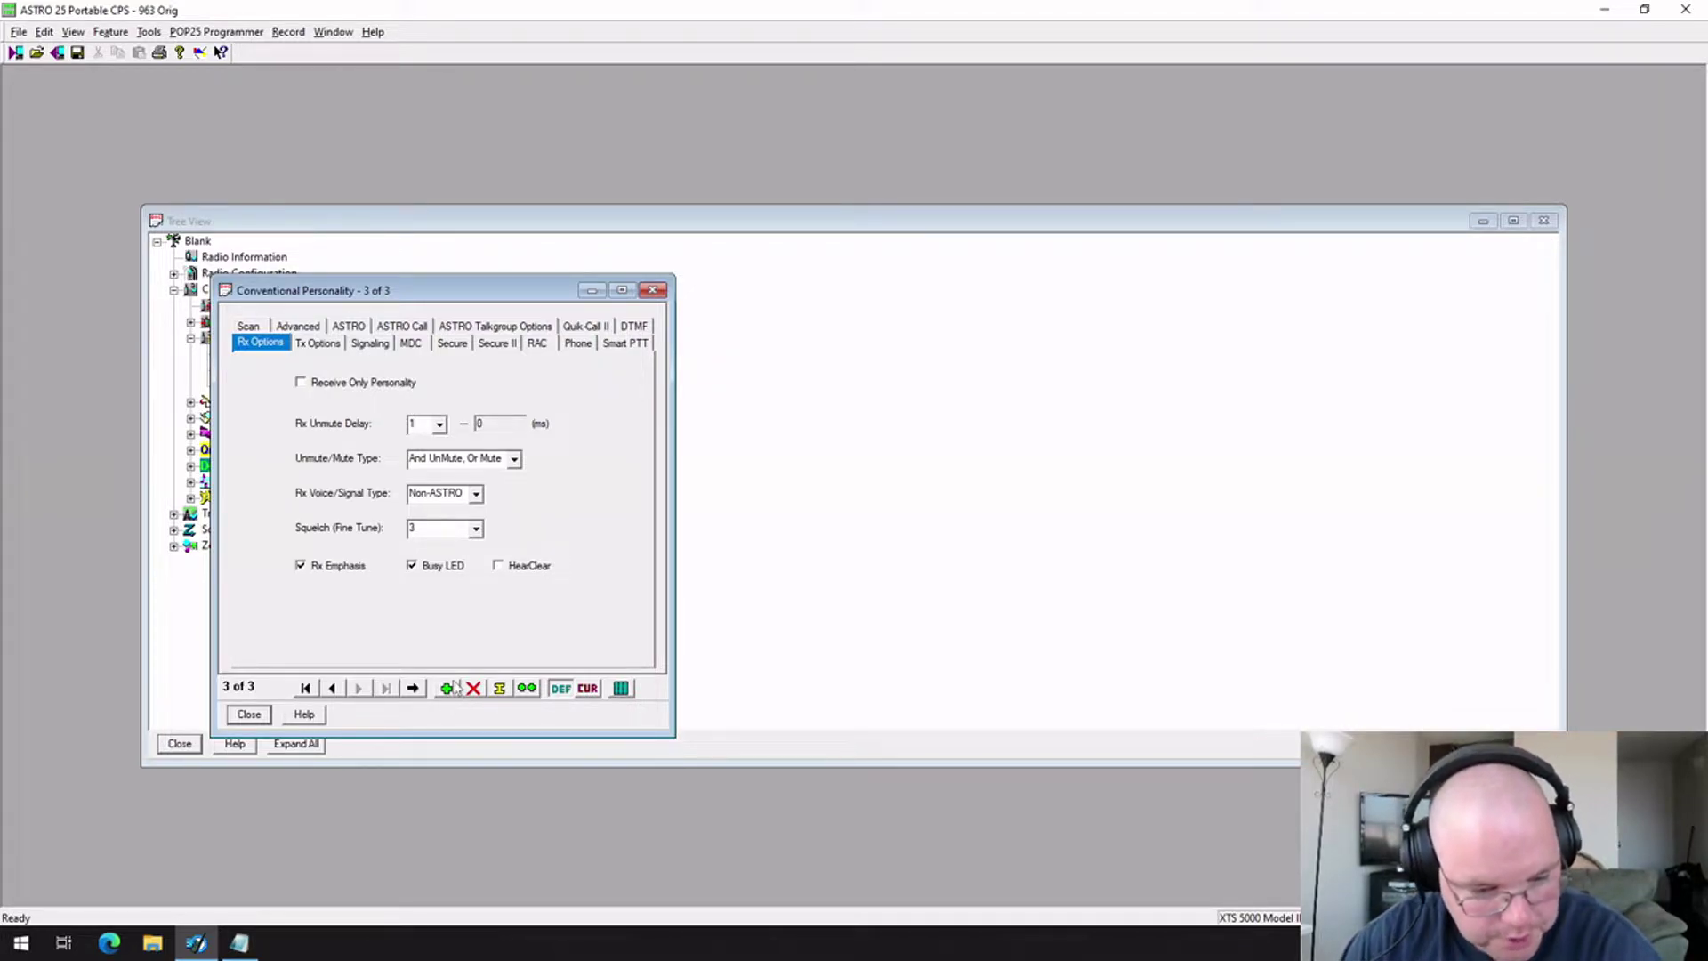
Add conventional personality records until there are 16 of 16, then close the window
click(449, 688)
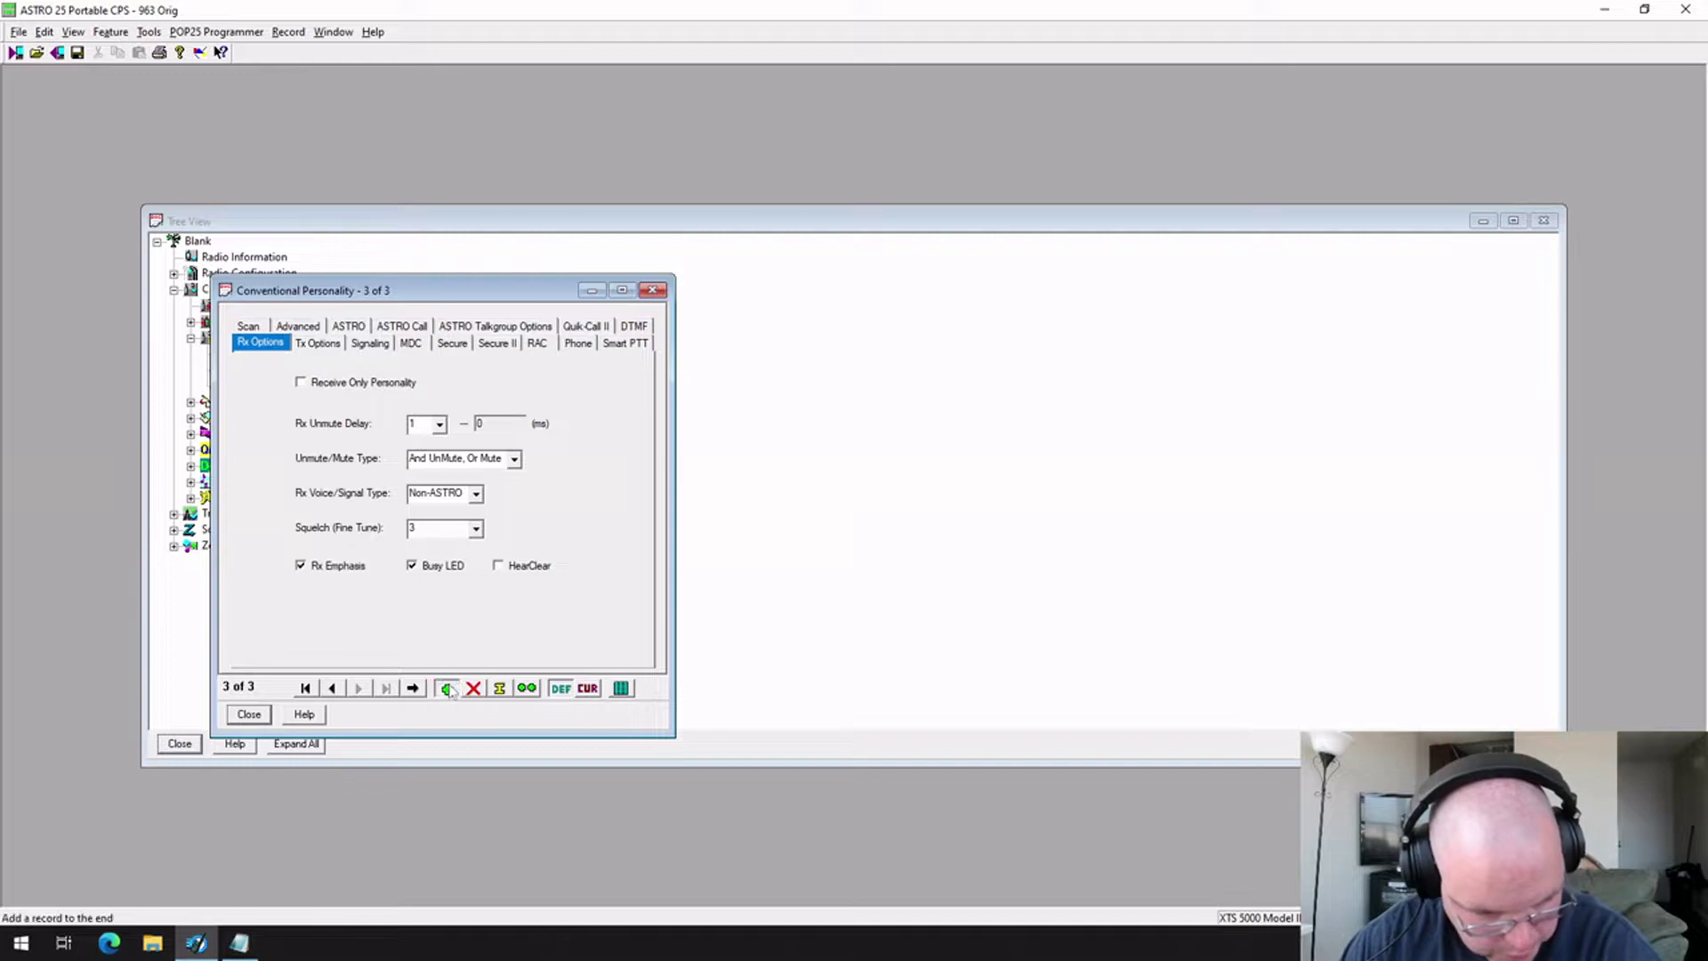
click(449, 687)
click(449, 688)
click(448, 688)
click(448, 688)
click(449, 688)
click(449, 687)
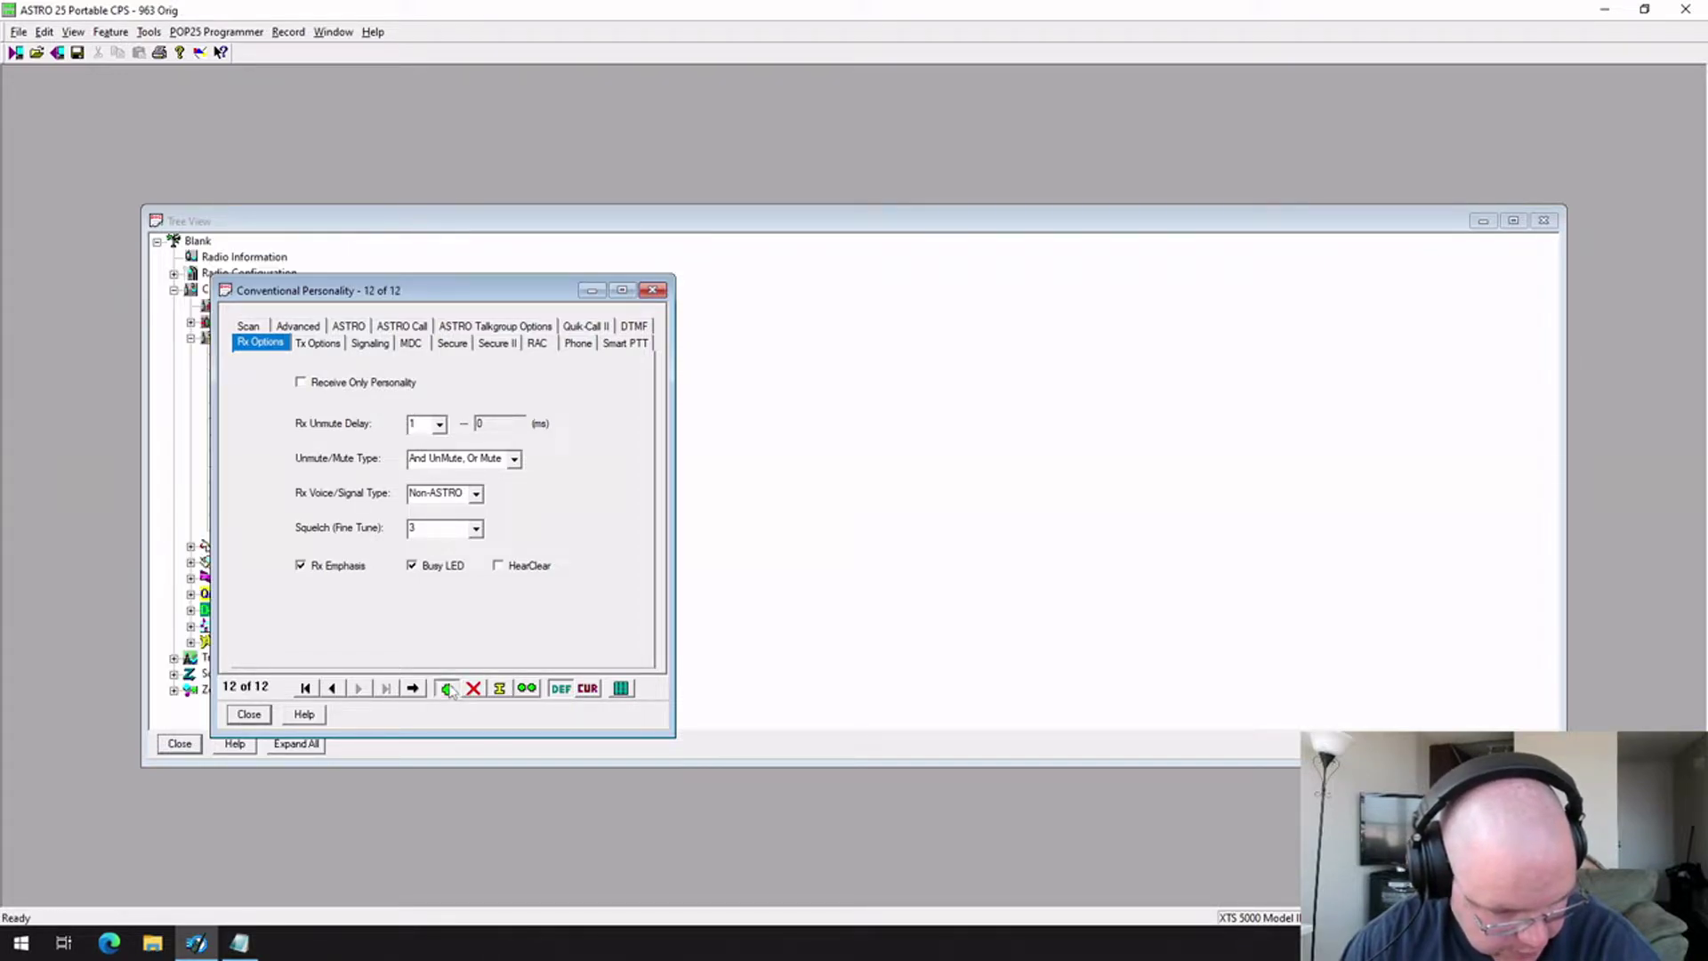
click(447, 686)
click(448, 686)
click(447, 686)
click(448, 686)
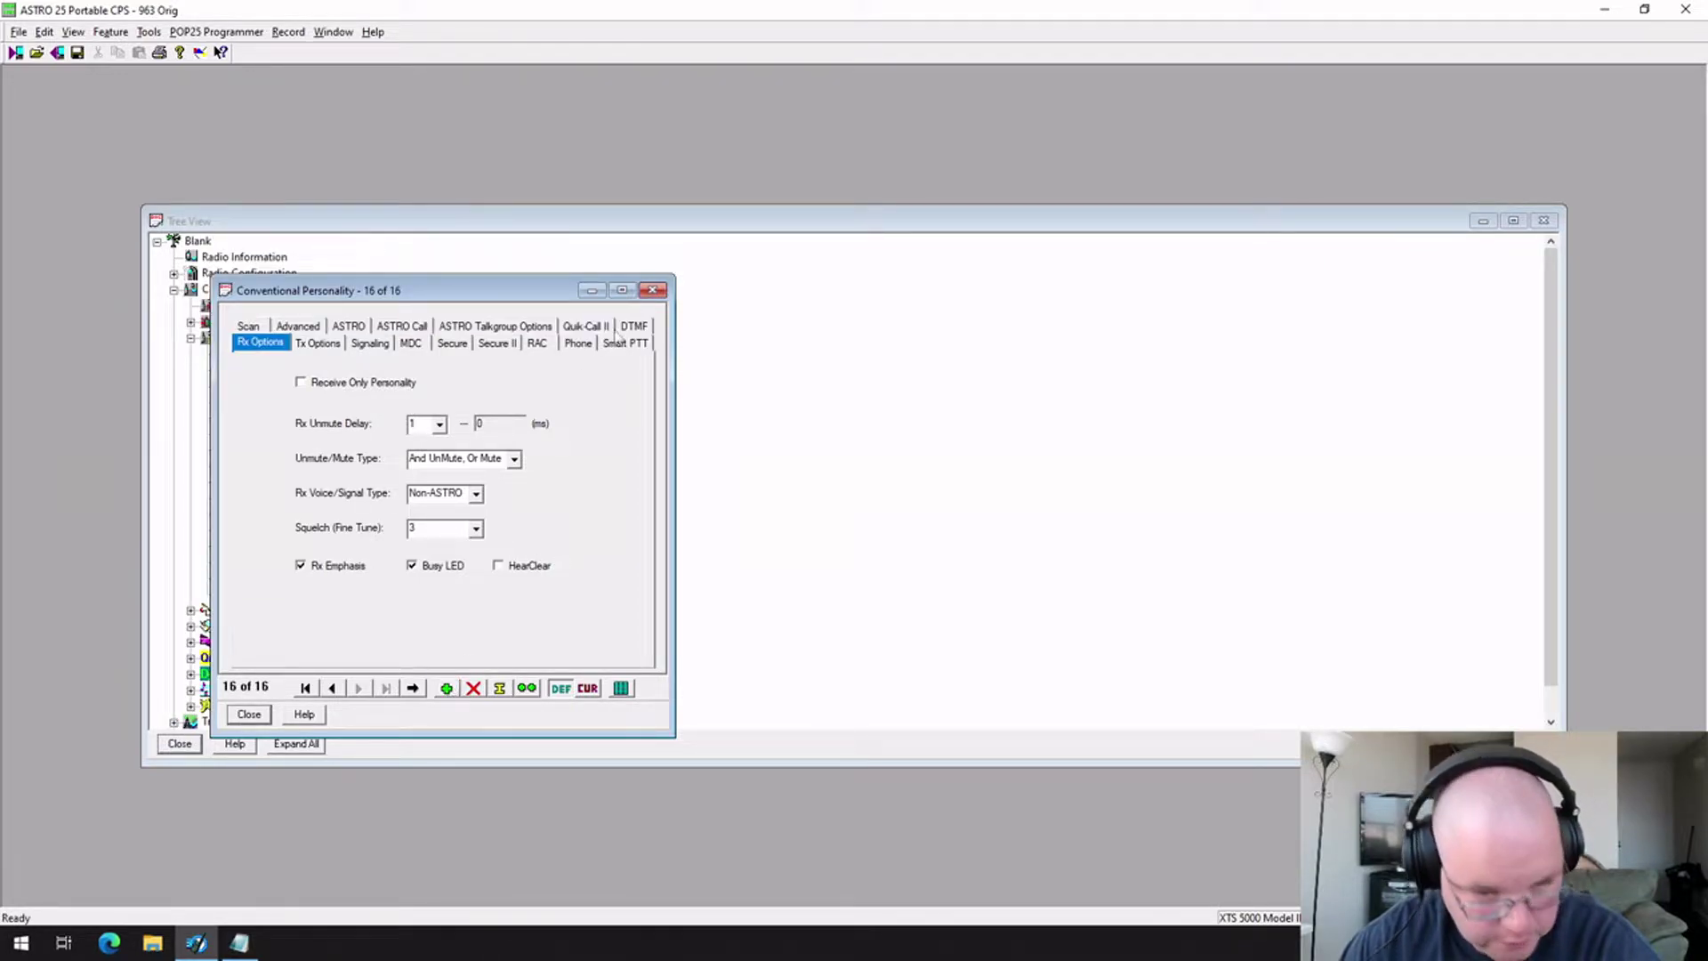
click(653, 290)
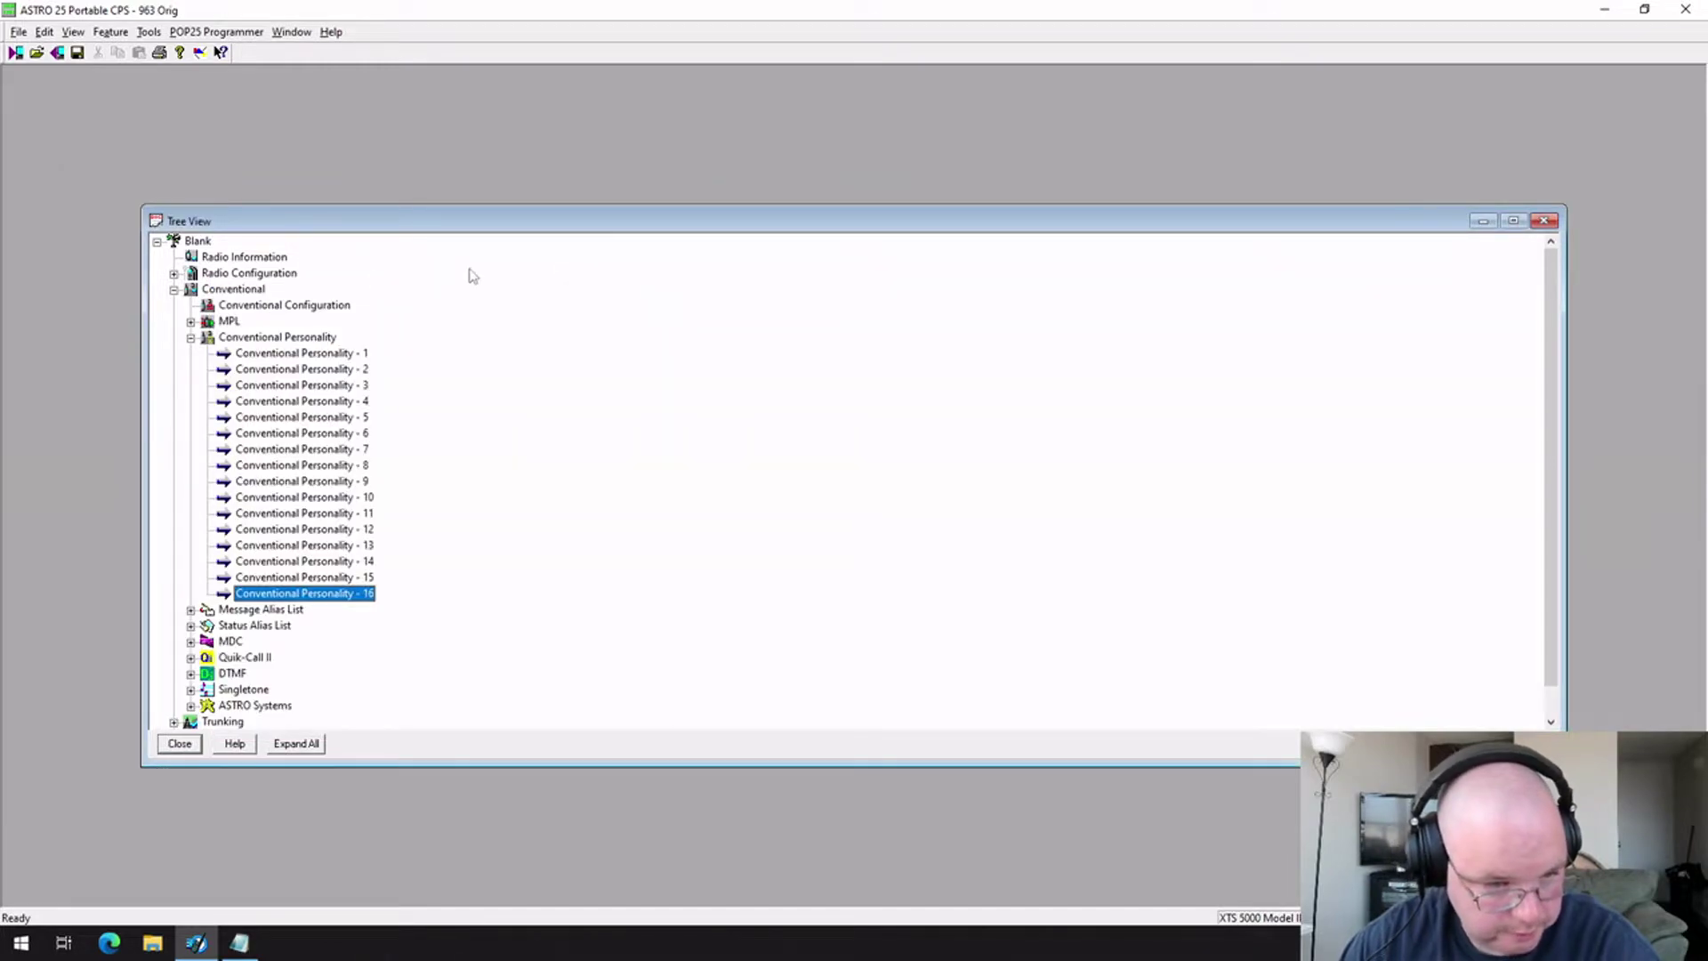
click(190, 338)
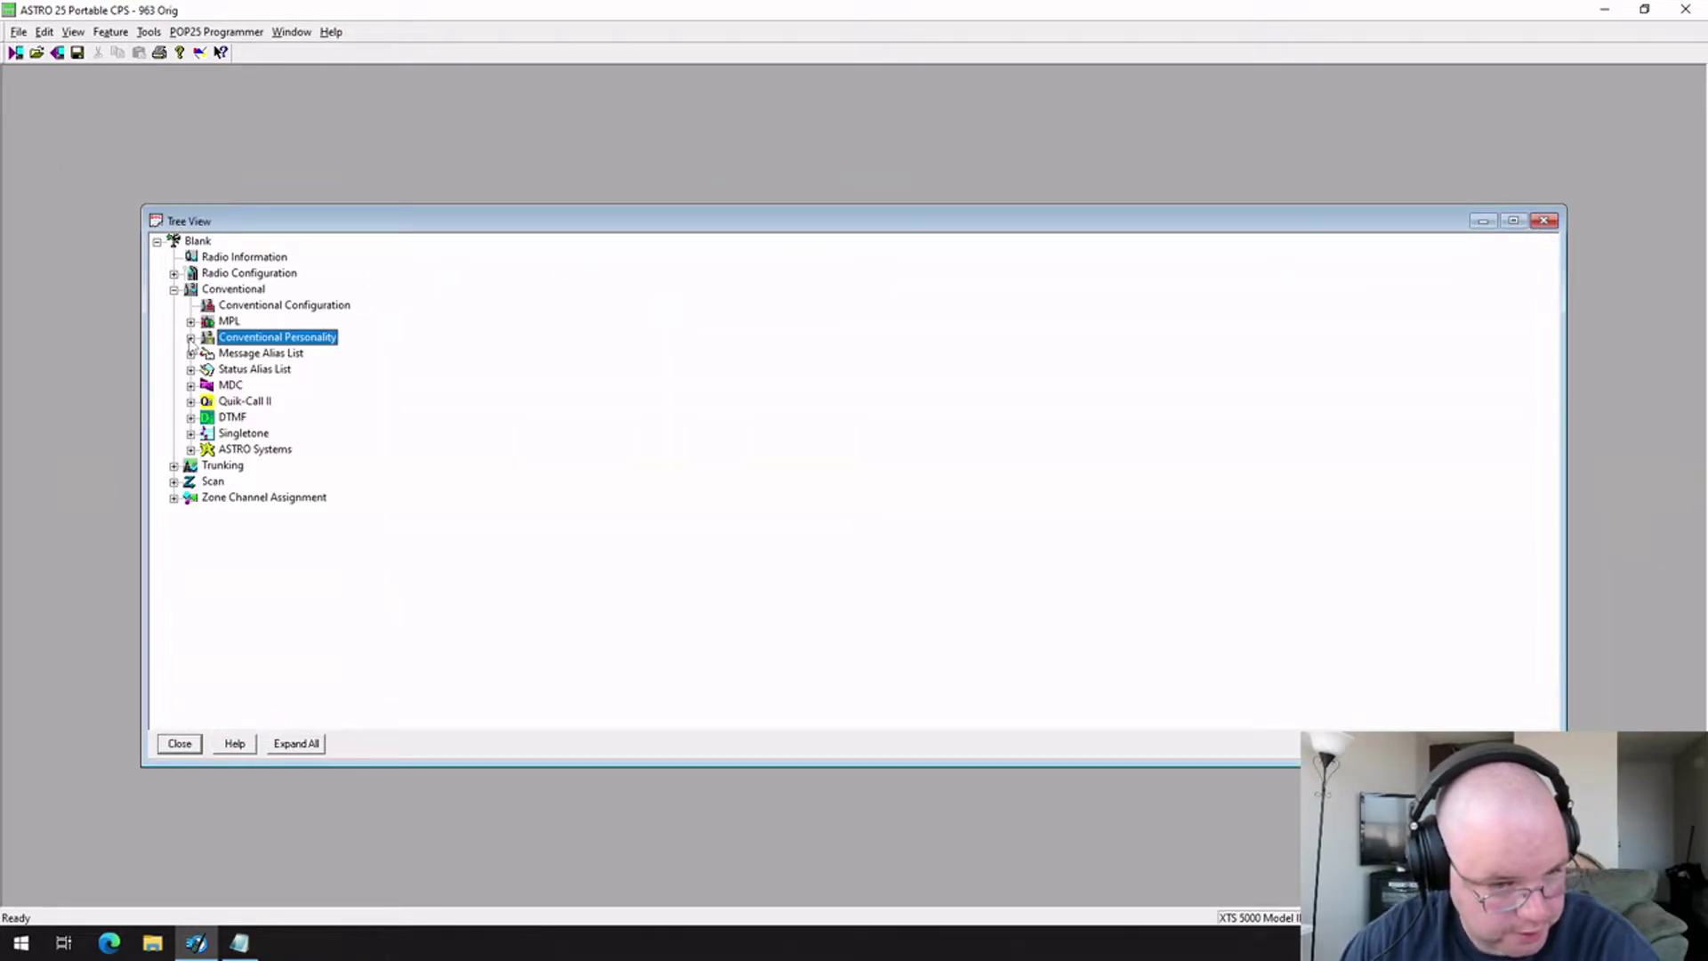
Collapse Conventional, expand Scan and open Scan List 1
click(169, 291)
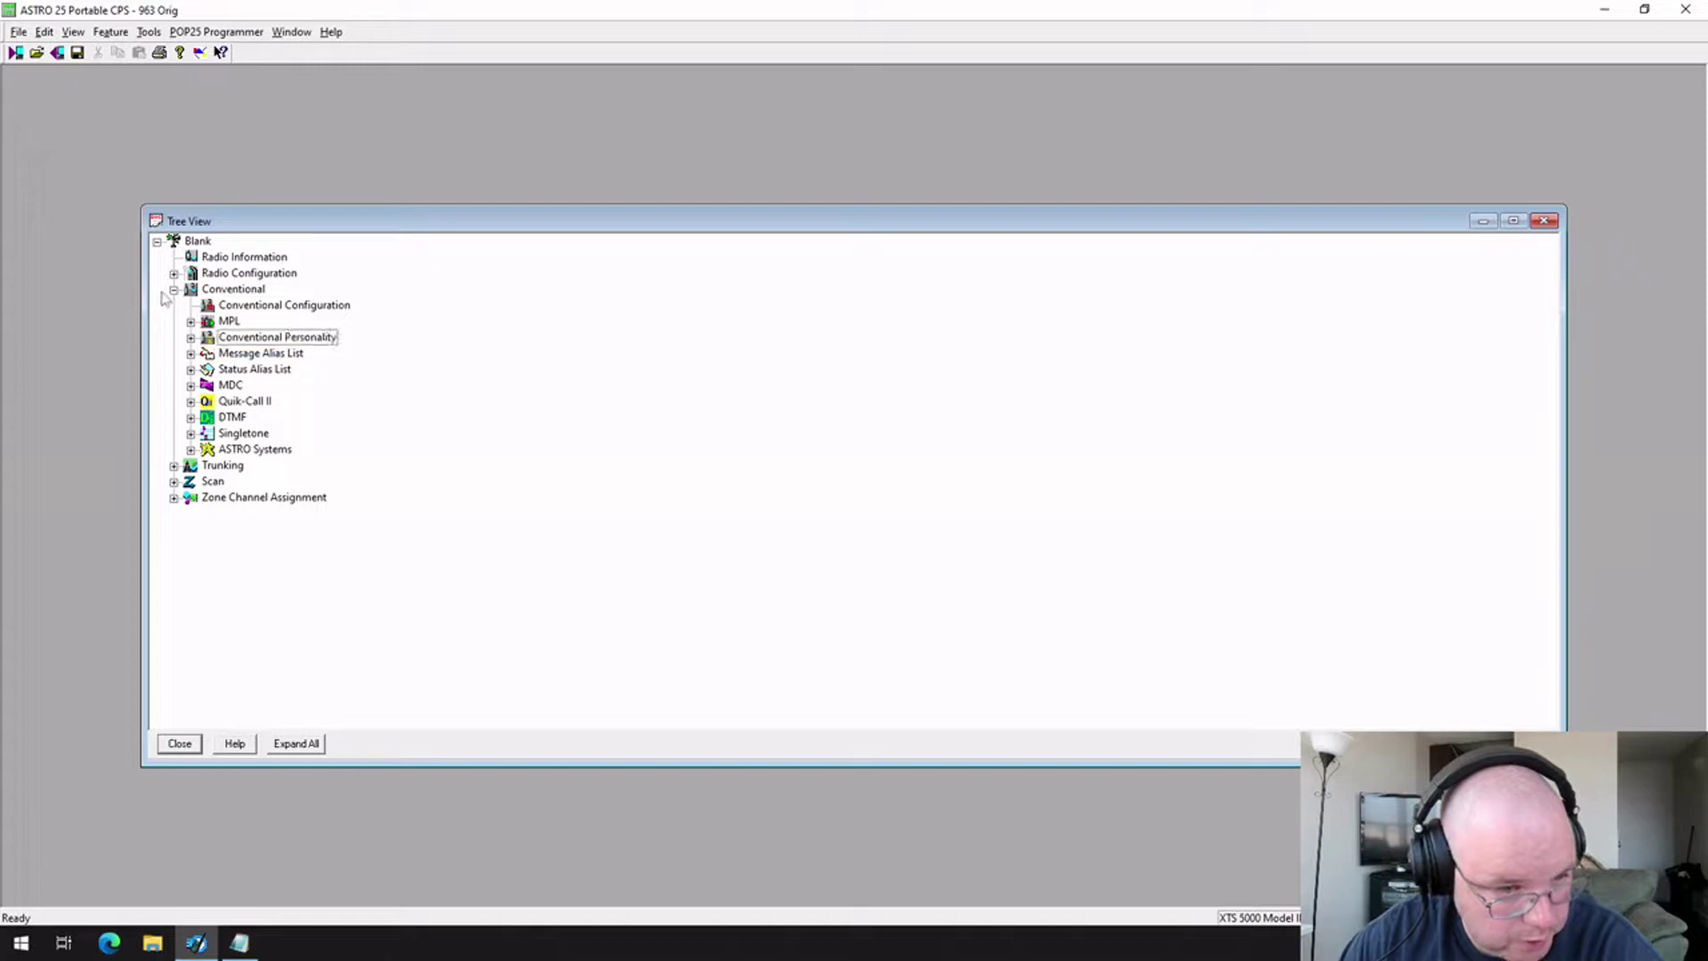
click(174, 290)
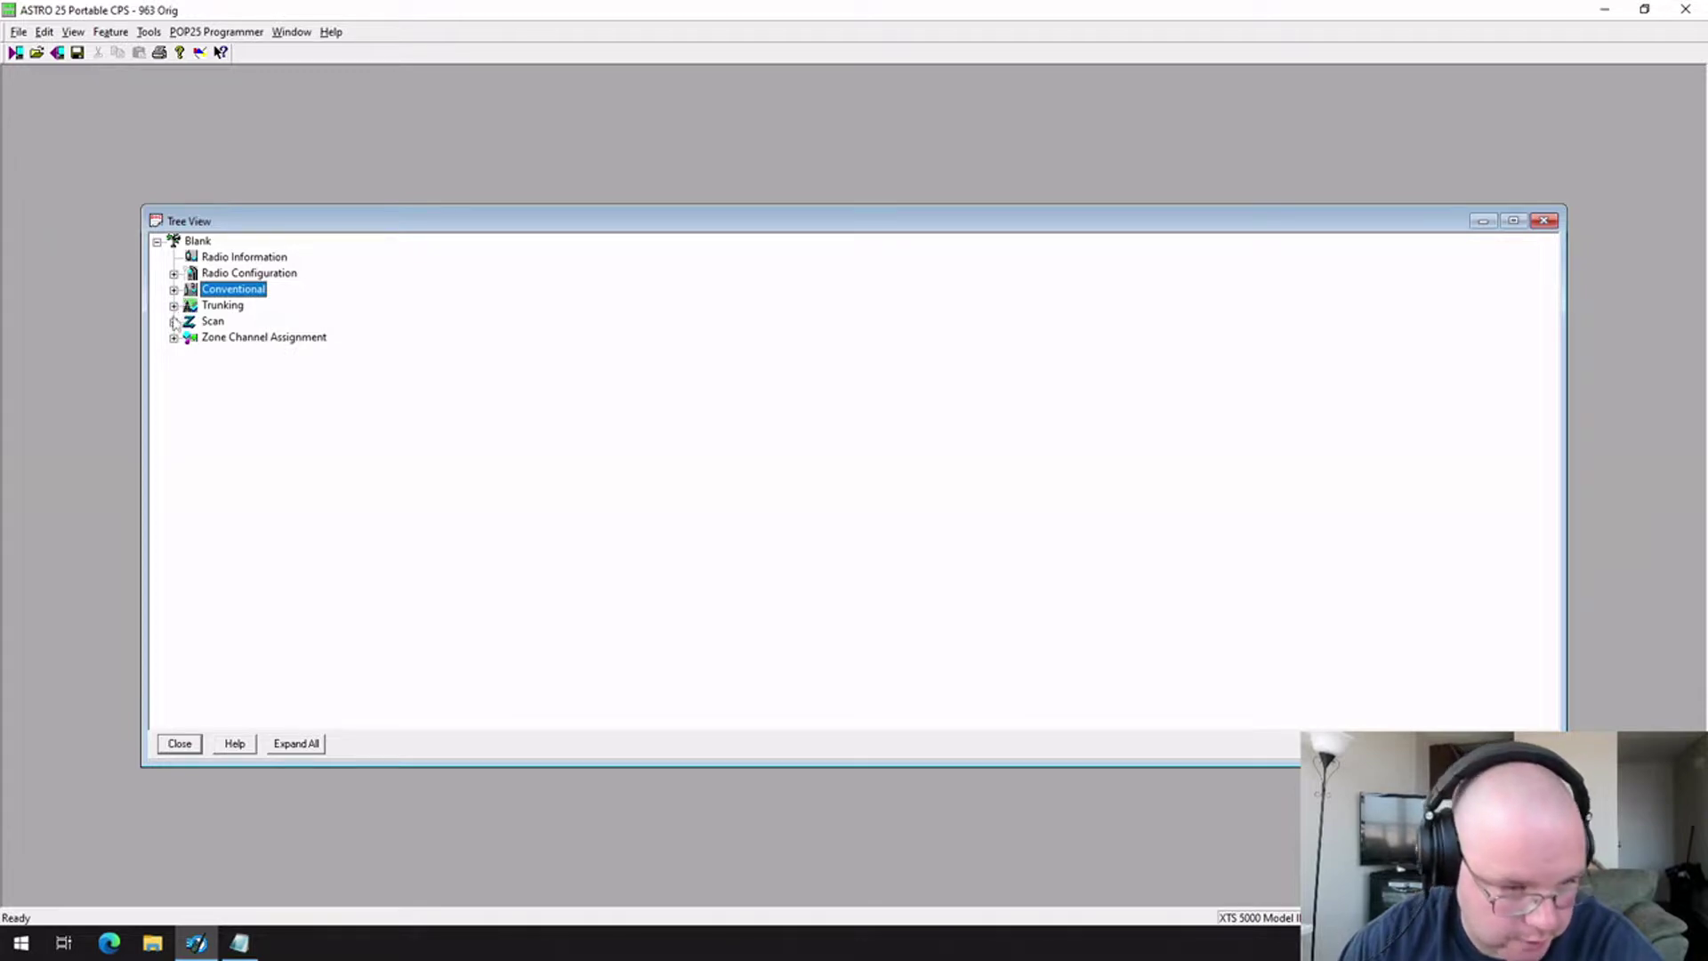
click(174, 321)
double_click(238, 353)
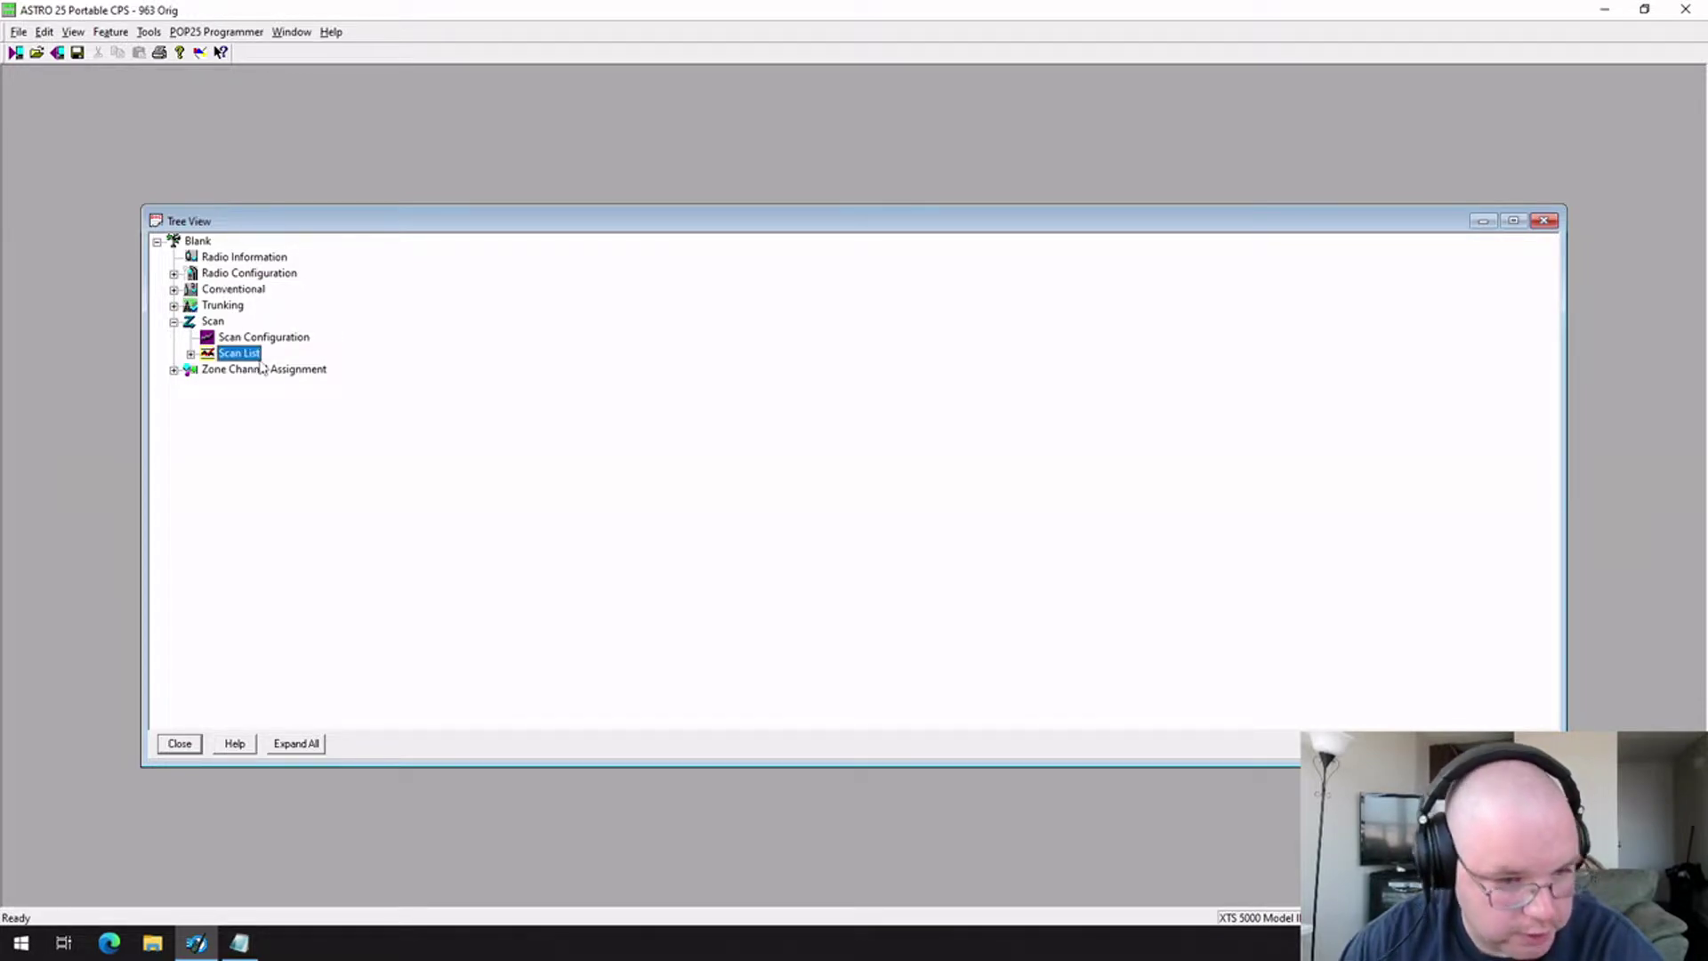
double_click(253, 369)
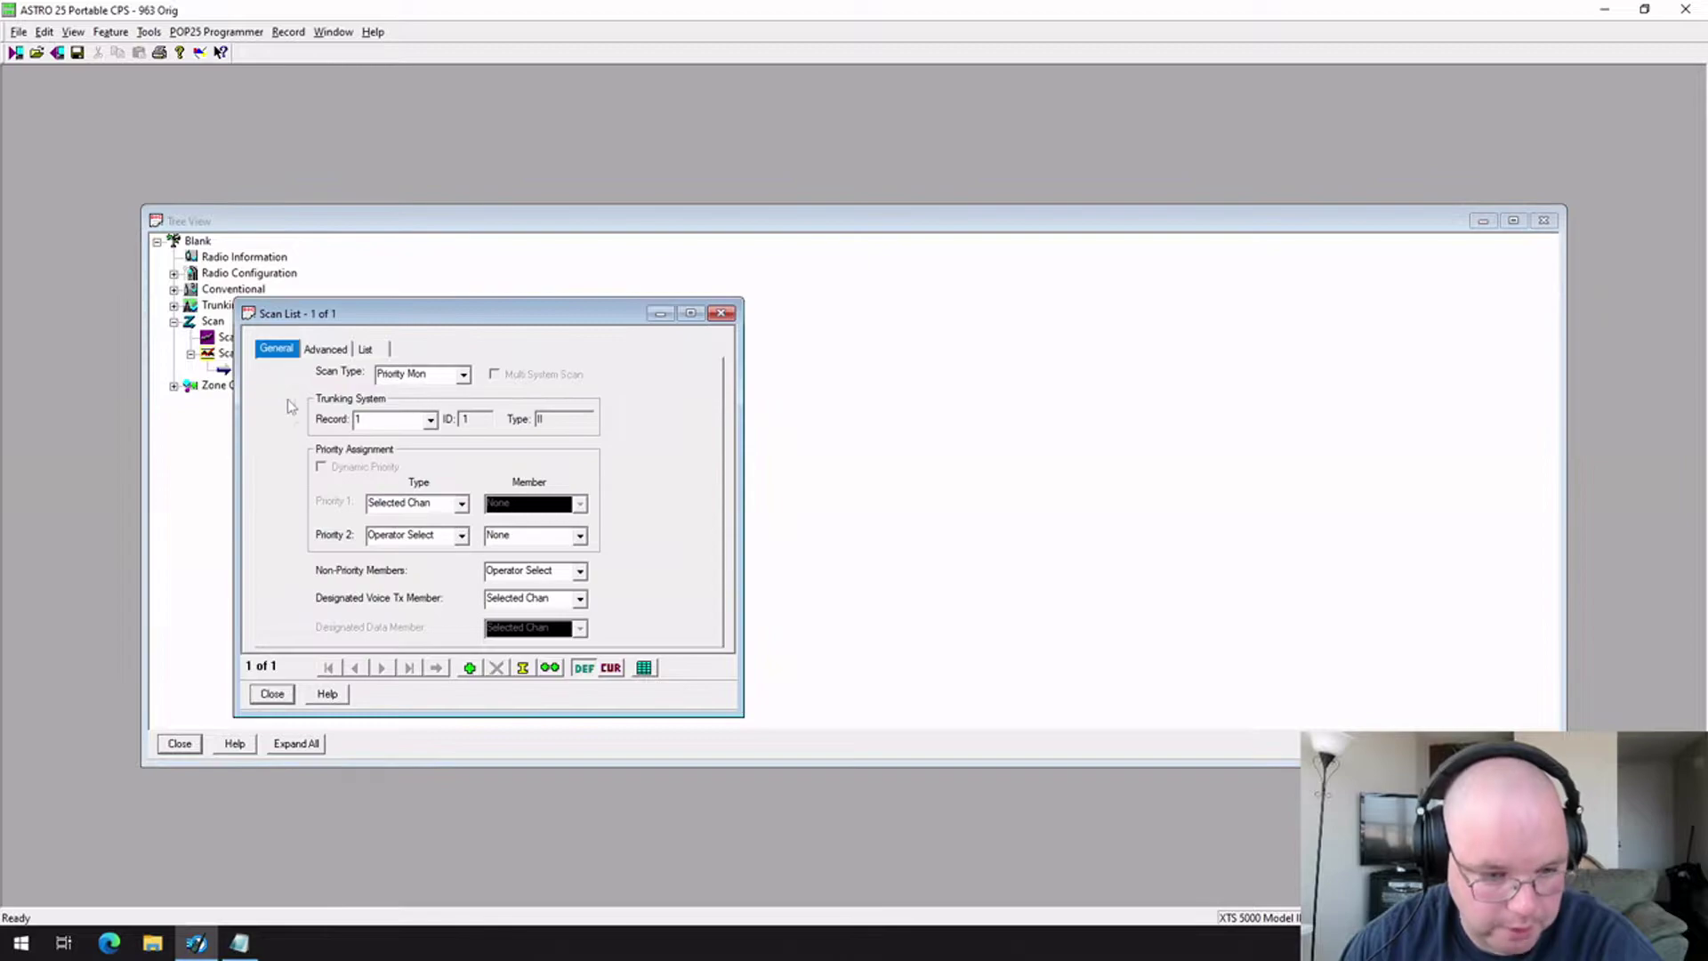
Add scan list records up to 16, then close the scan list window
click(471, 668)
double_click(471, 668)
click(471, 668)
double_click(470, 668)
click(471, 668)
double_click(471, 669)
click(470, 668)
click(471, 669)
click(471, 669)
click(471, 668)
click(470, 668)
click(471, 668)
click(721, 314)
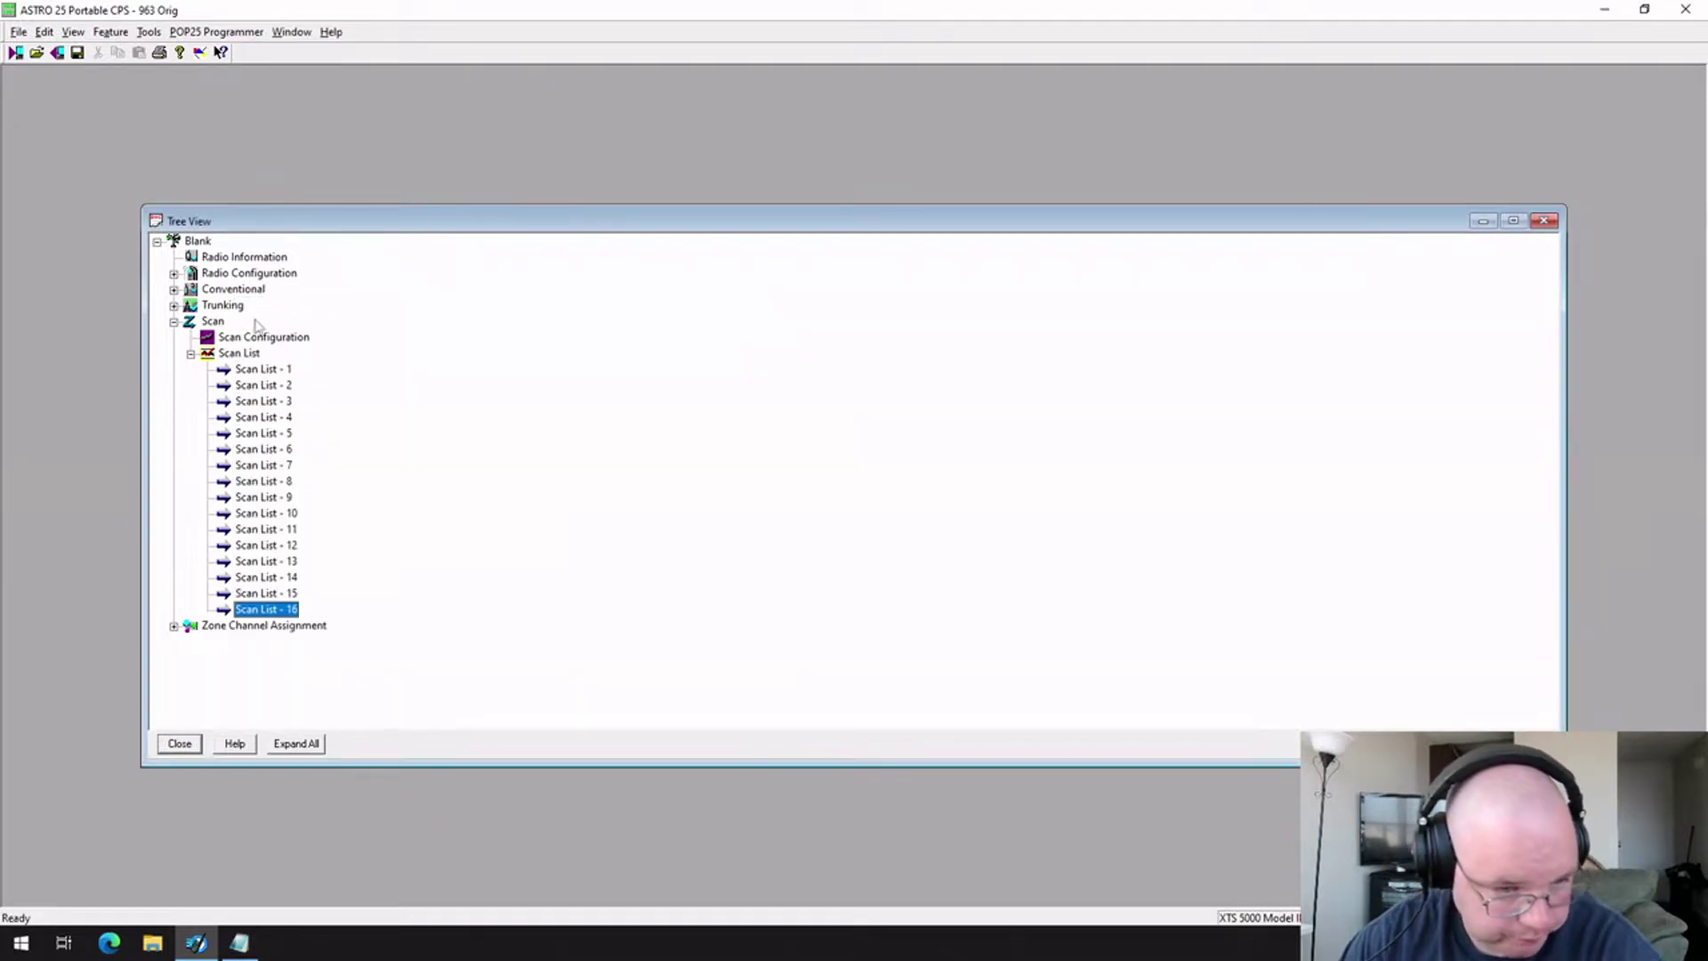
click(190, 354)
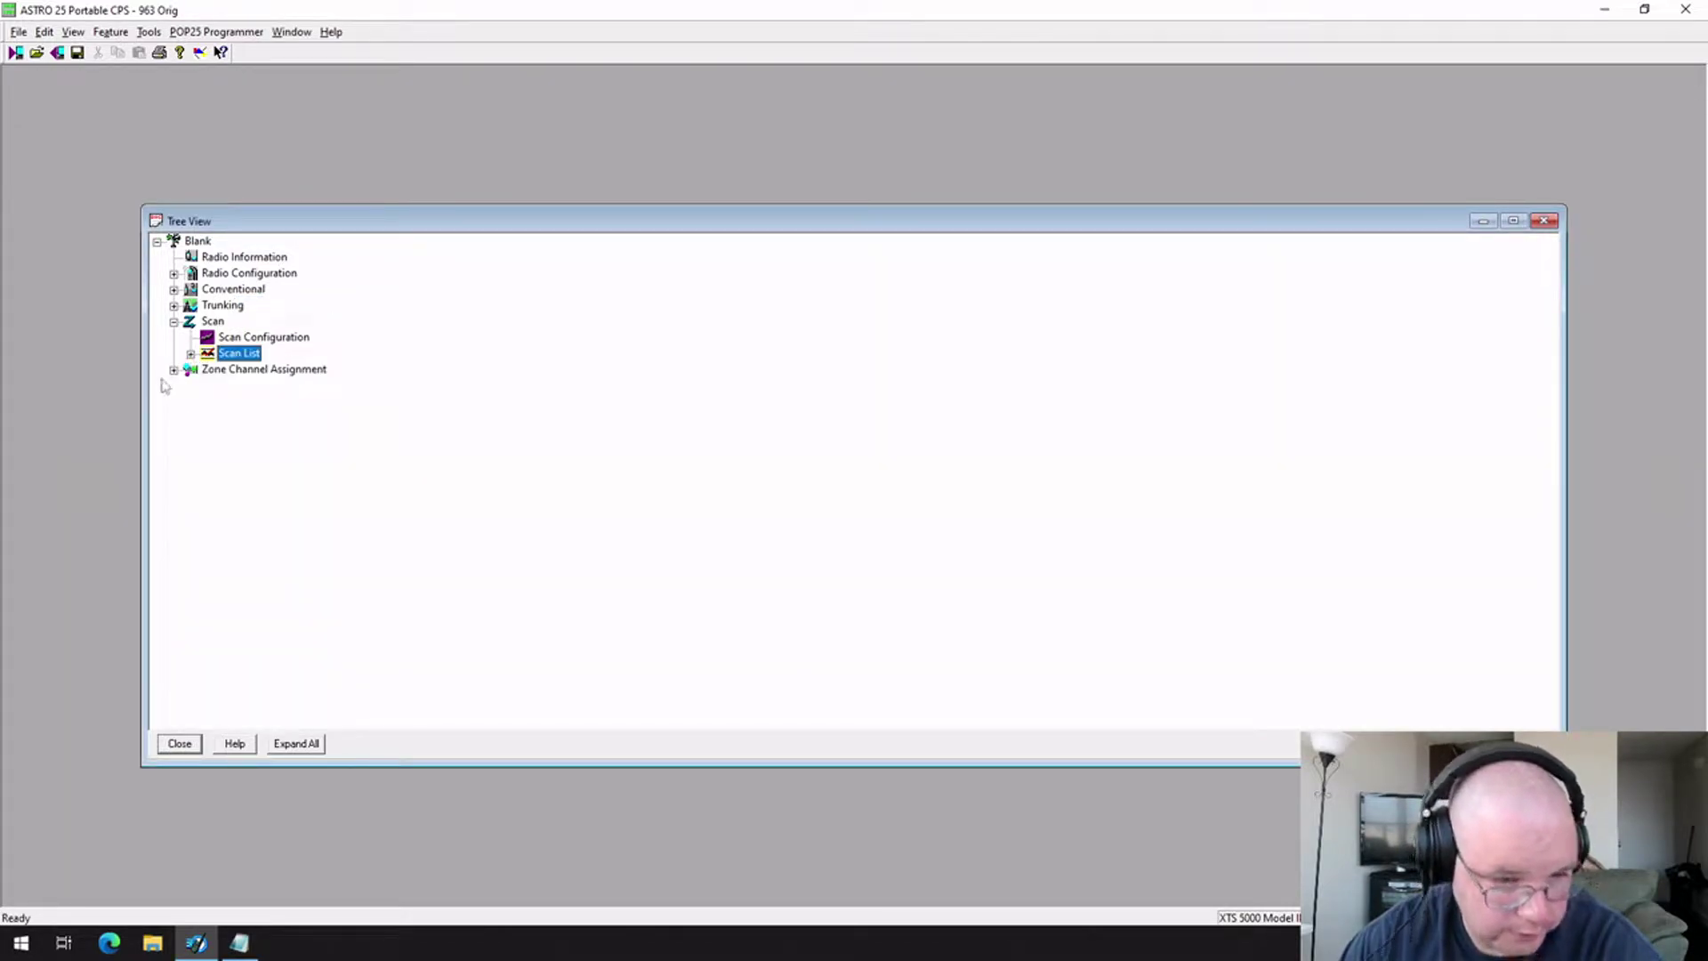
Open the channel list of Zone Channel Assignment - 1 and select the Direct channel row
click(173, 370)
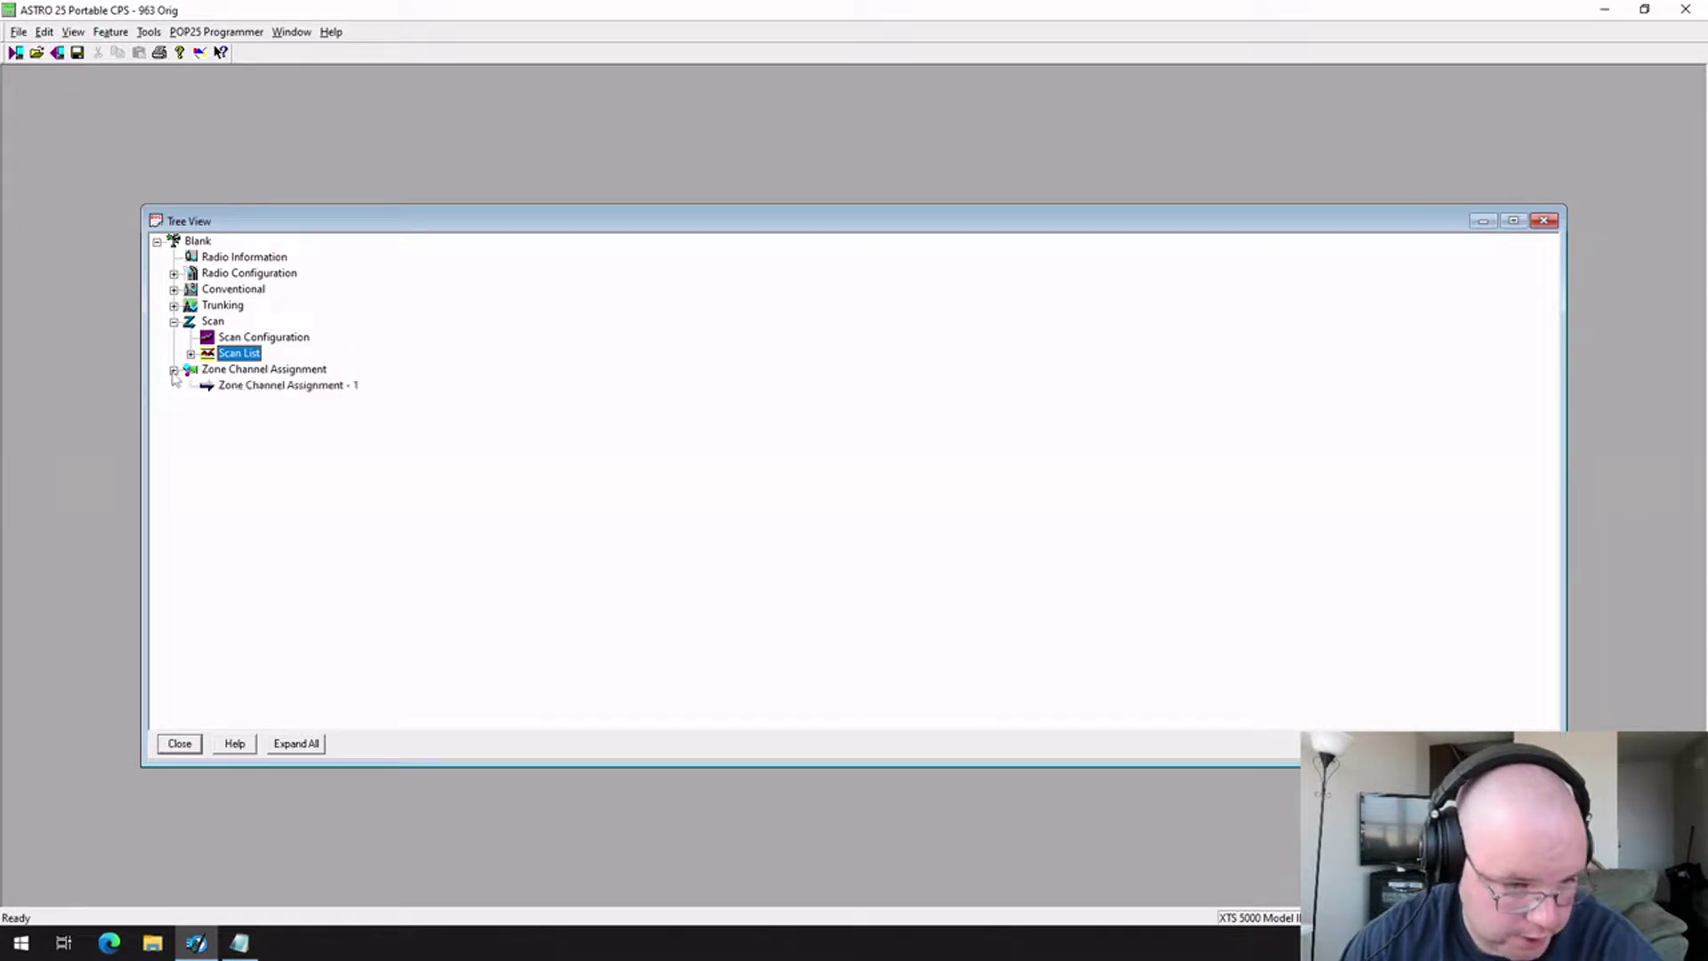
double_click(302, 388)
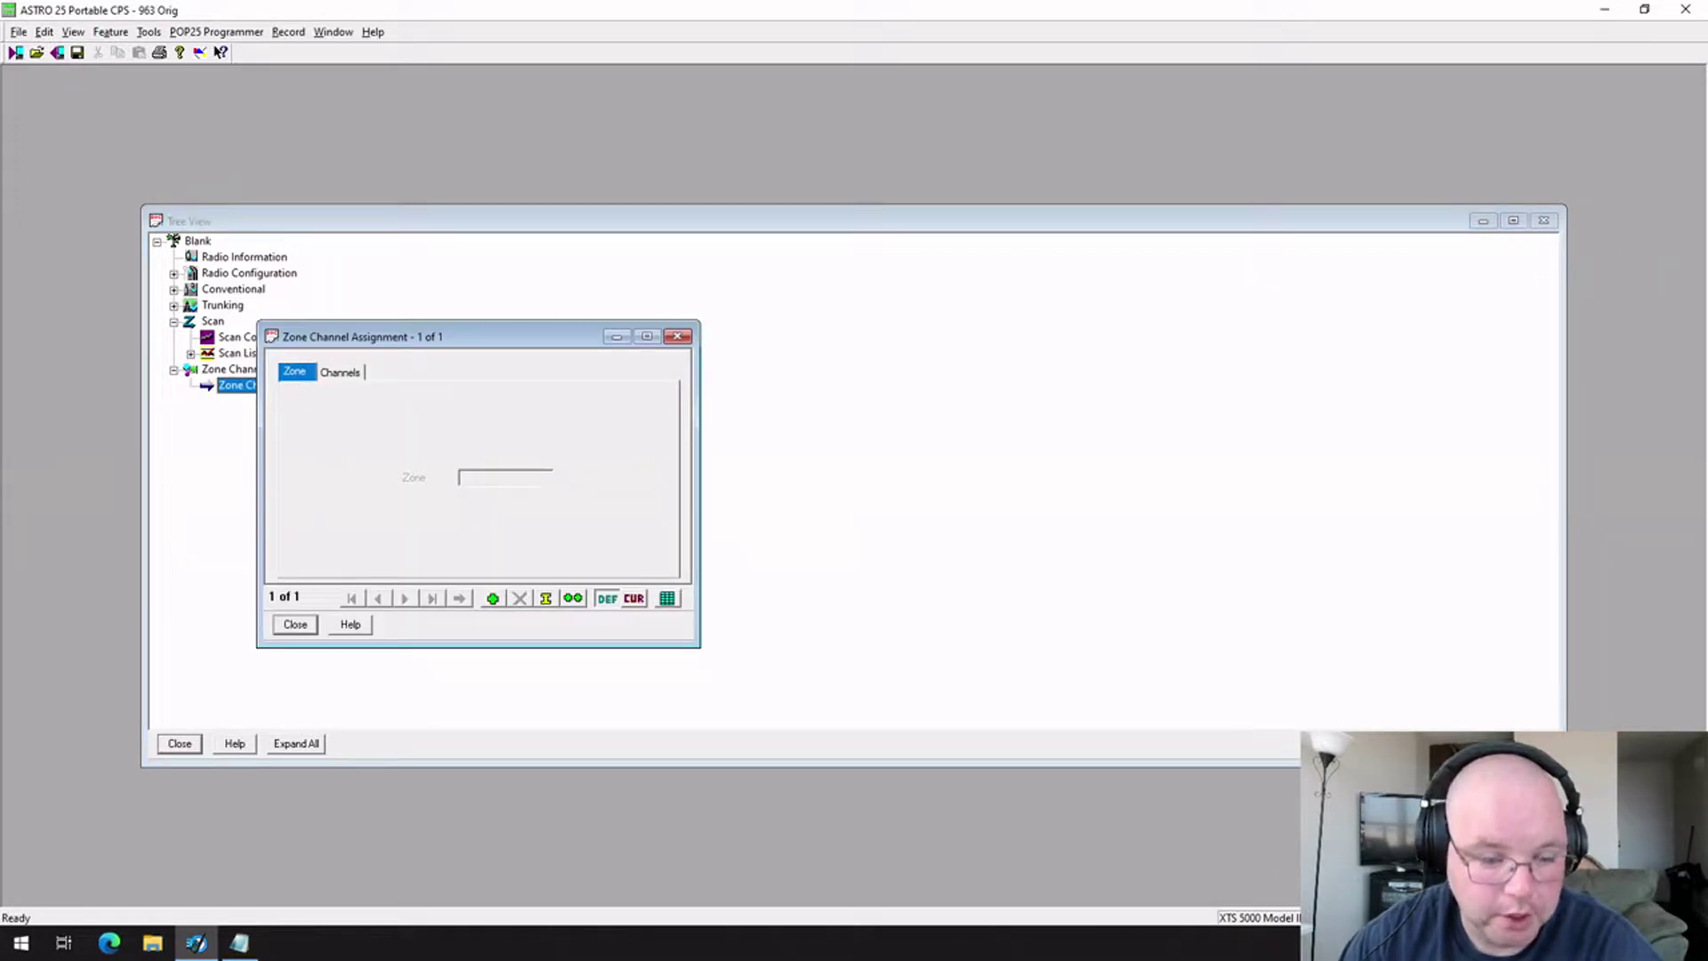
click(343, 375)
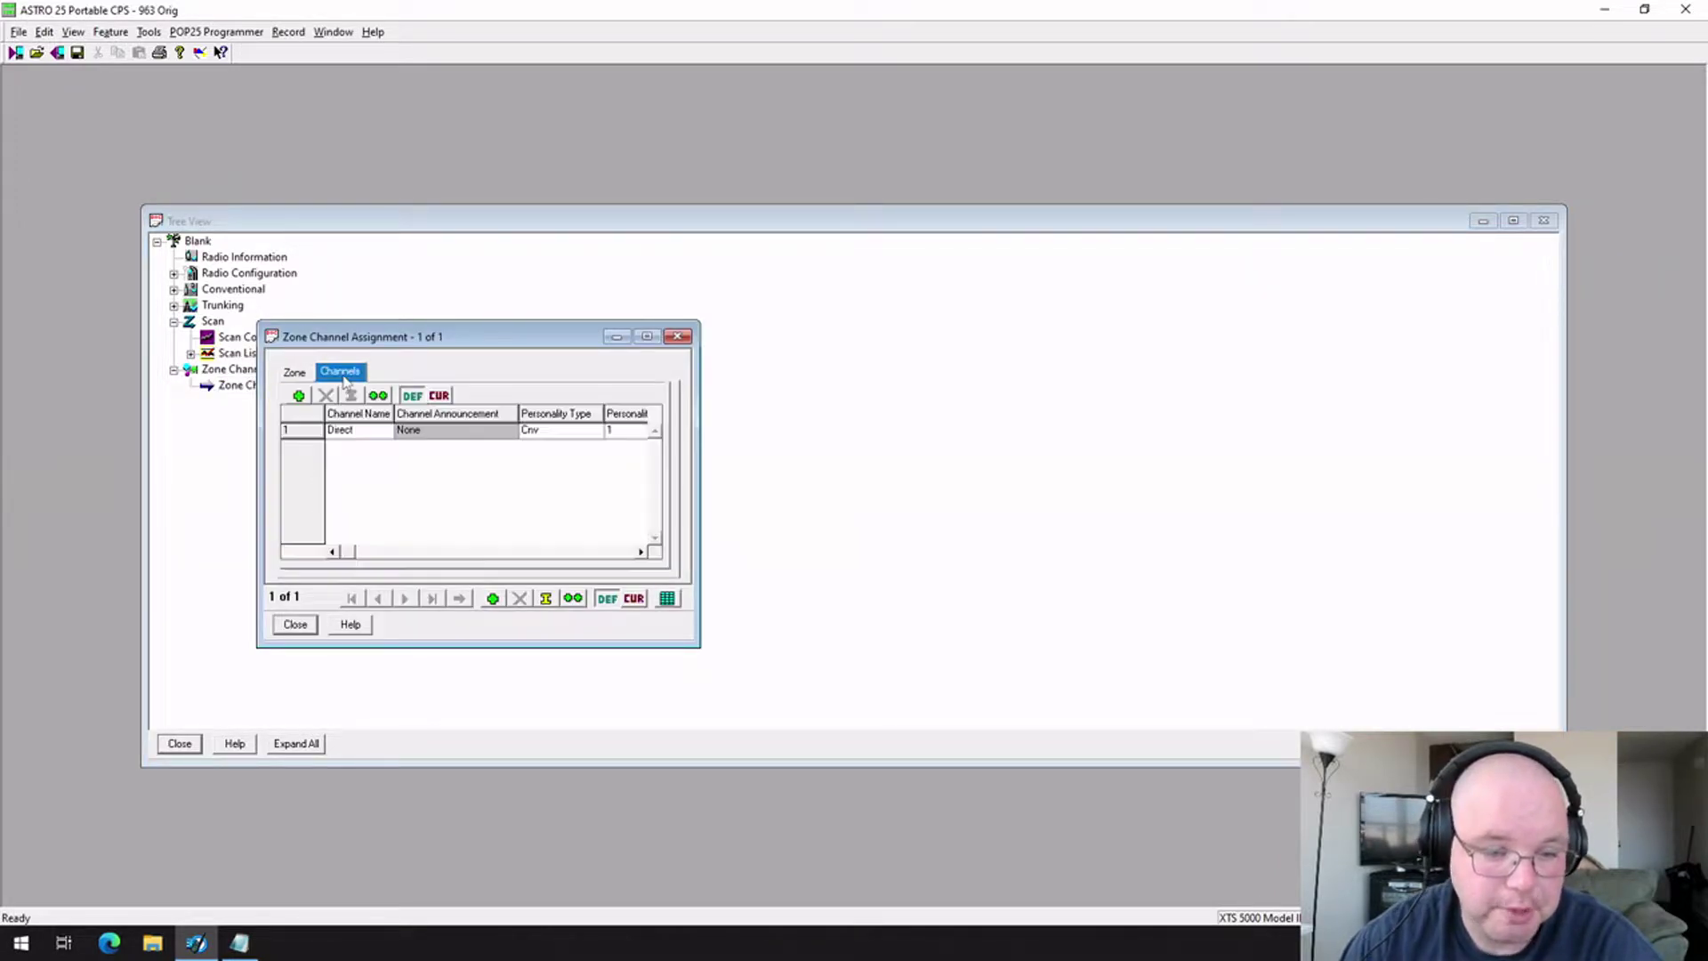
click(293, 430)
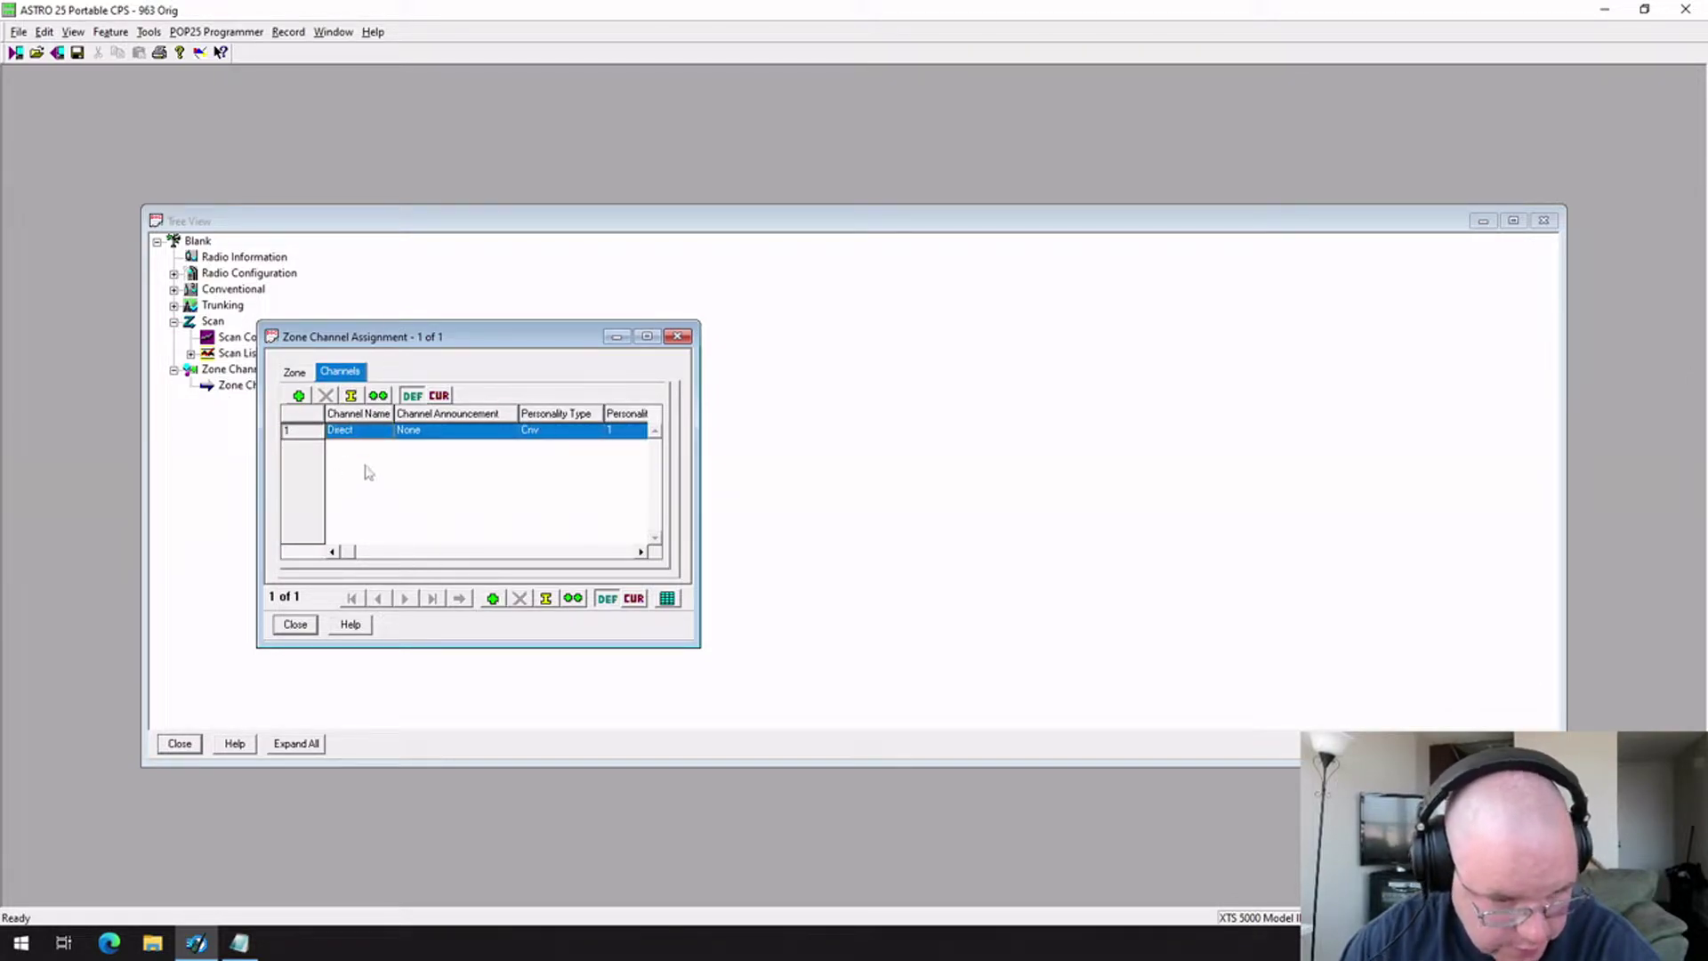
Insert channel rows until the zone reaches CHAN 16, then close the dialog
click(297, 397)
click(297, 397)
click(298, 396)
click(297, 396)
click(297, 397)
click(297, 397)
click(297, 396)
click(297, 397)
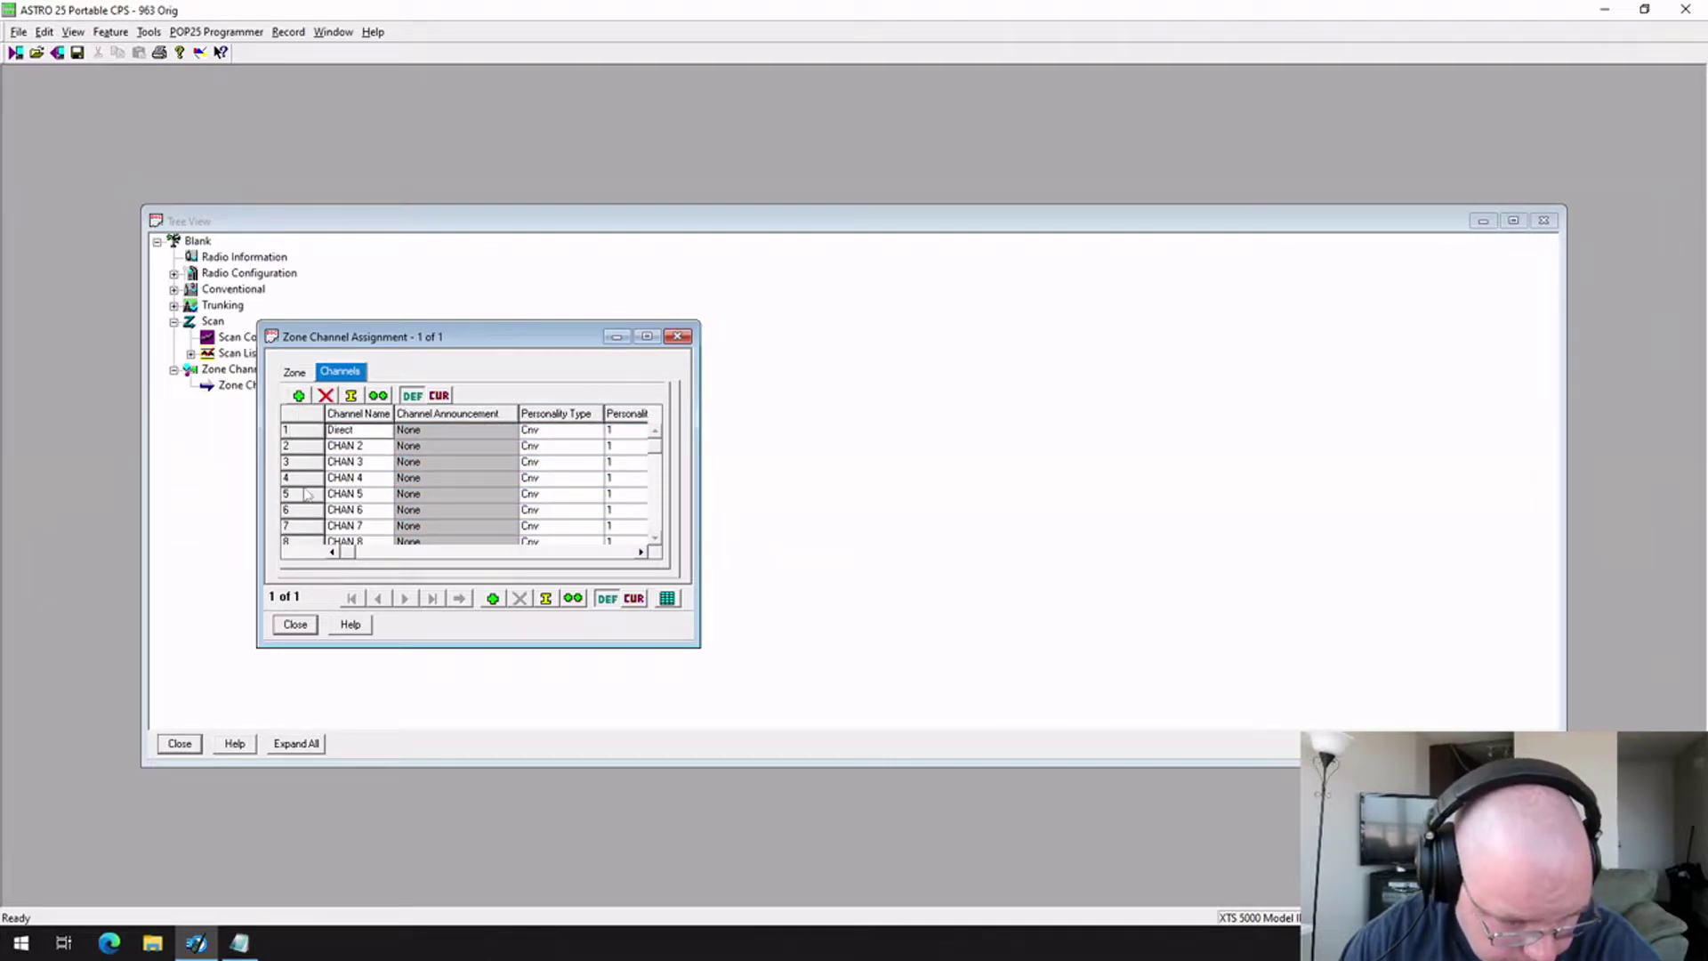
click(299, 397)
click(298, 397)
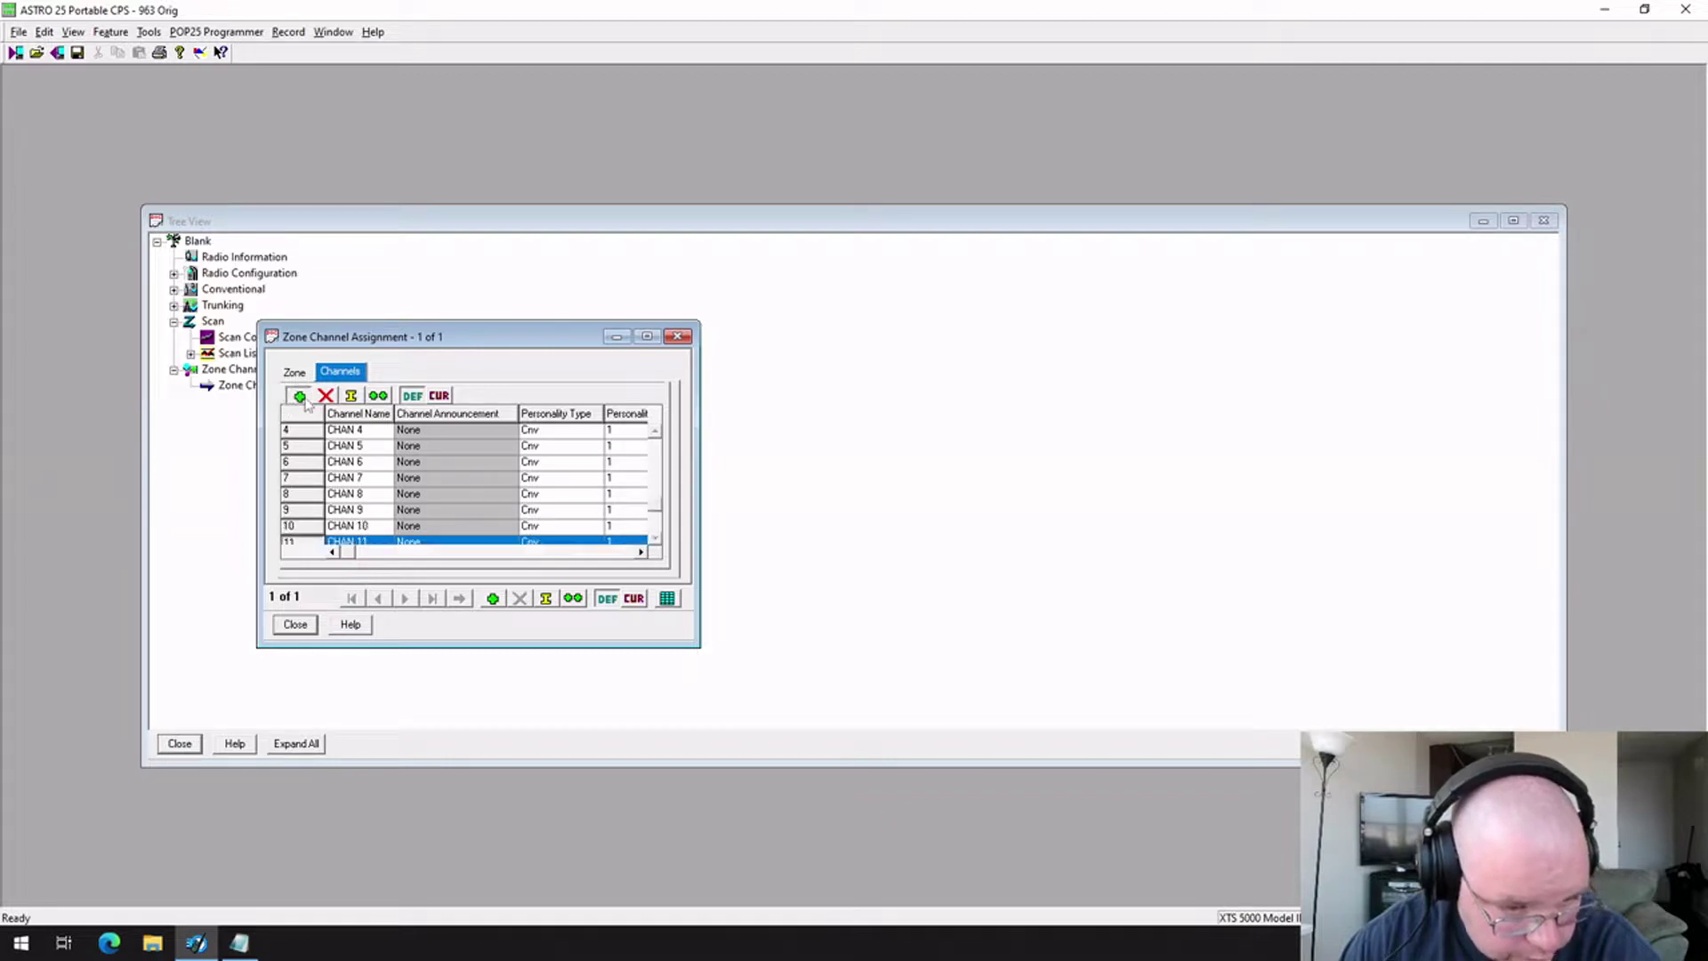
click(299, 397)
click(299, 396)
click(299, 397)
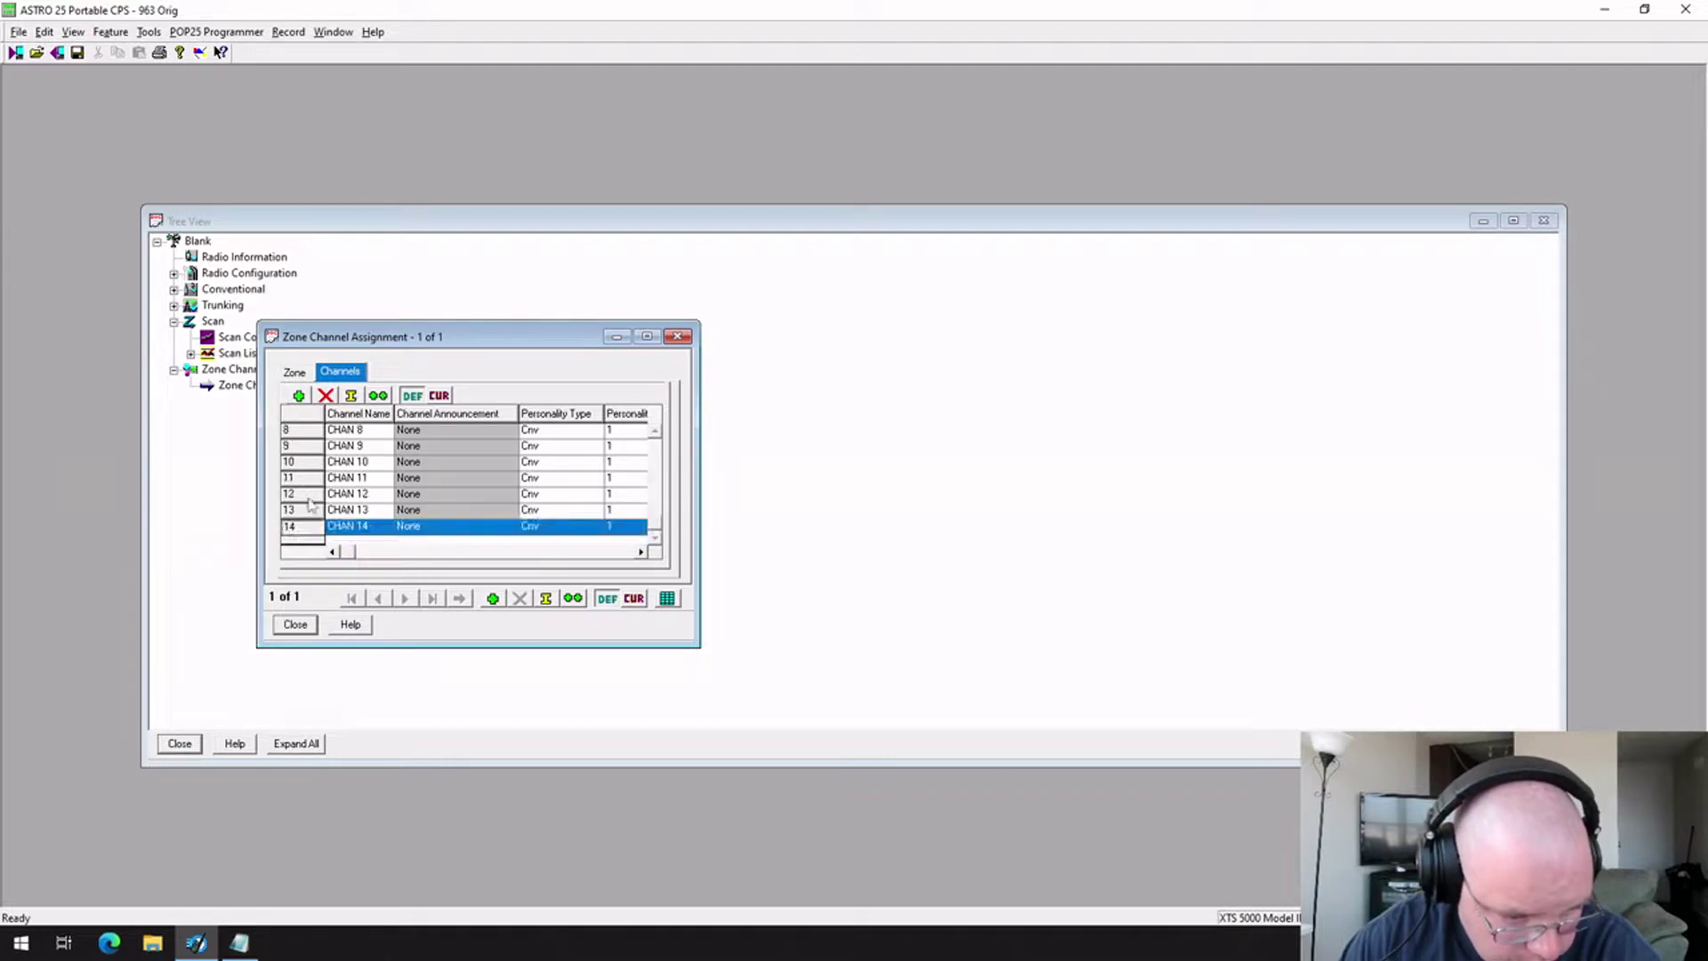
click(299, 397)
click(298, 396)
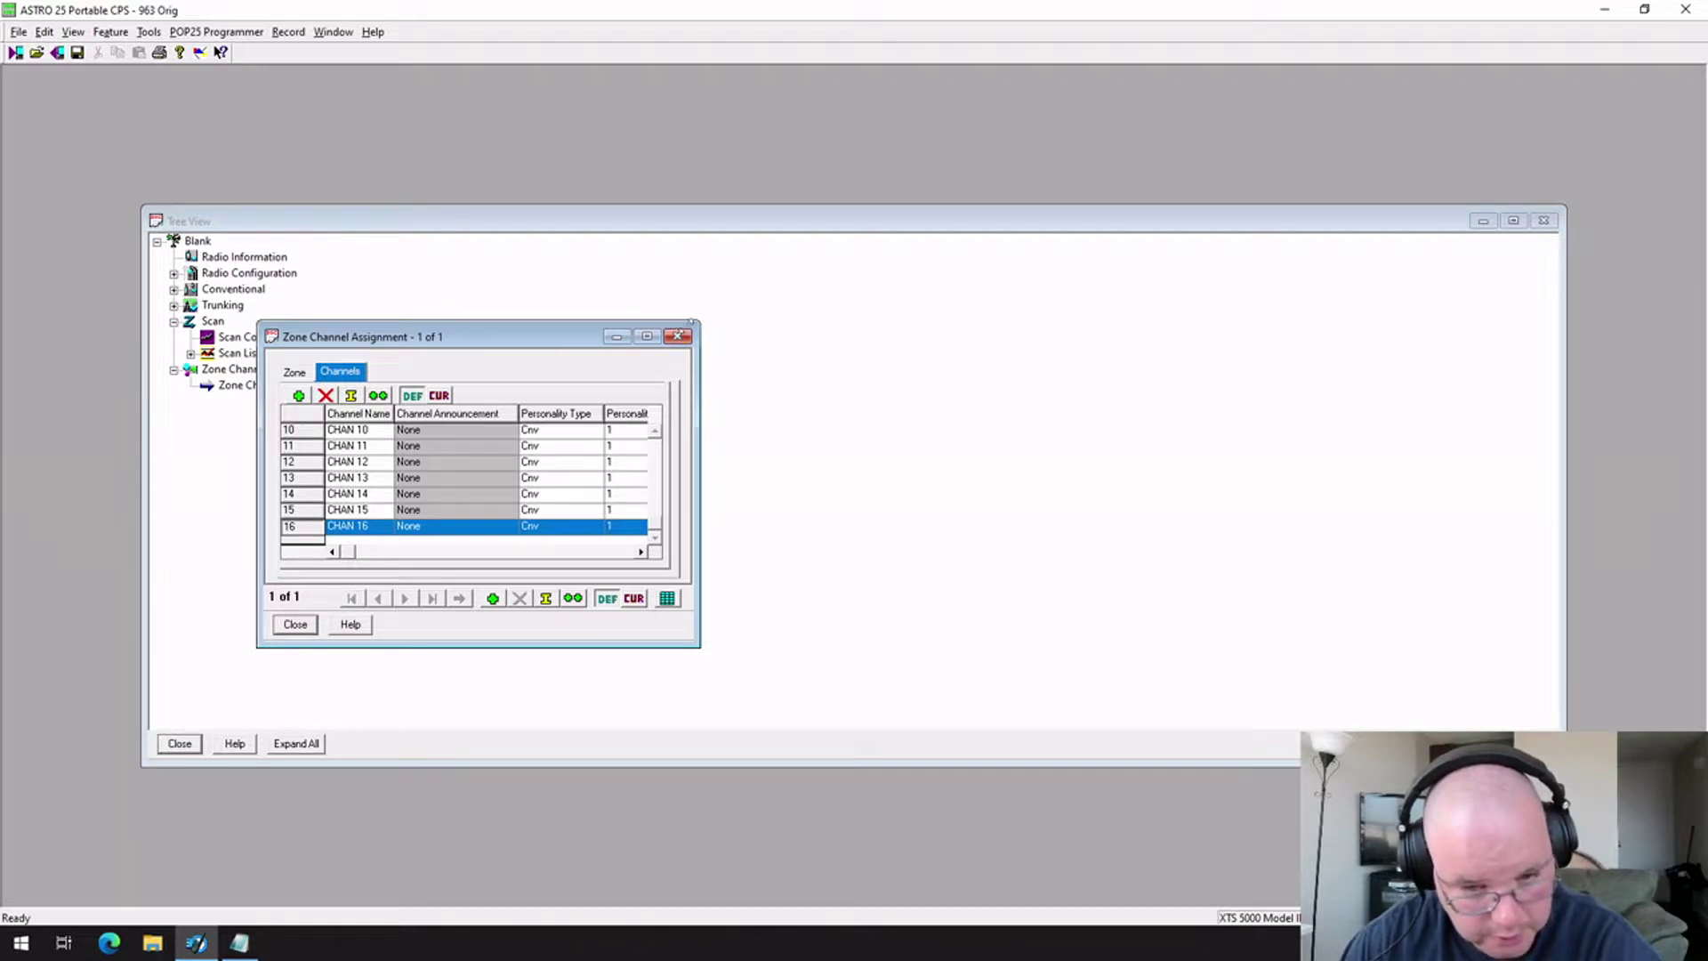
click(677, 337)
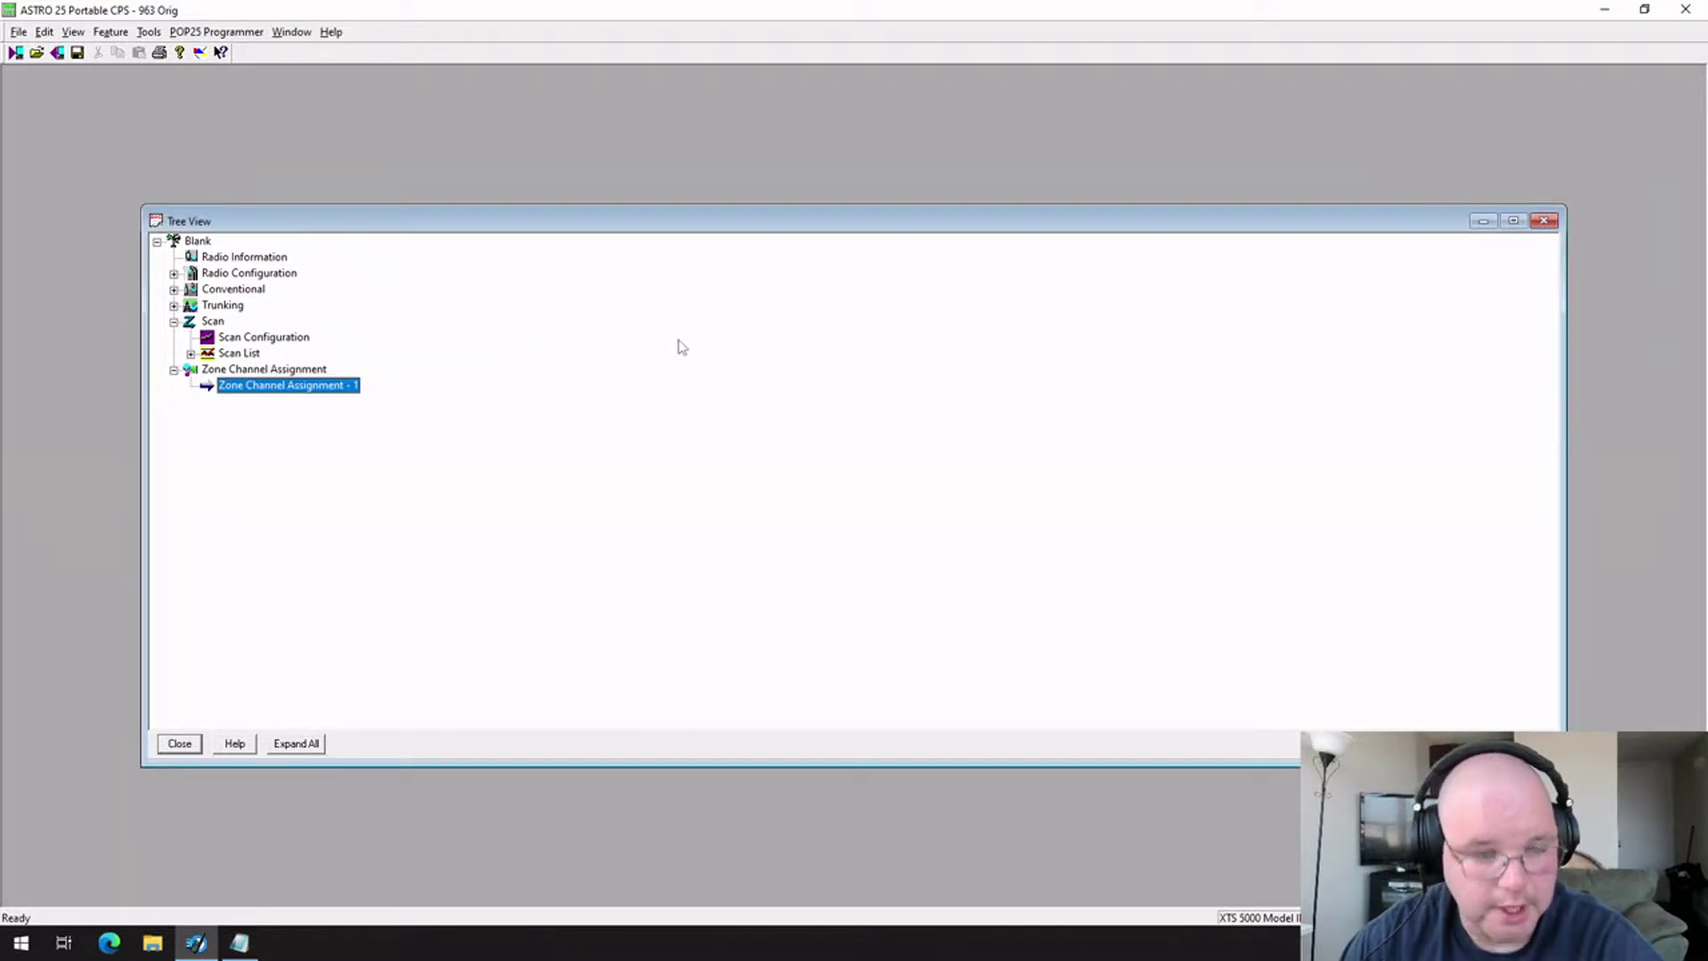
Collapse the Zone Channel Assignment and Scan branches and expand Trunking
click(174, 370)
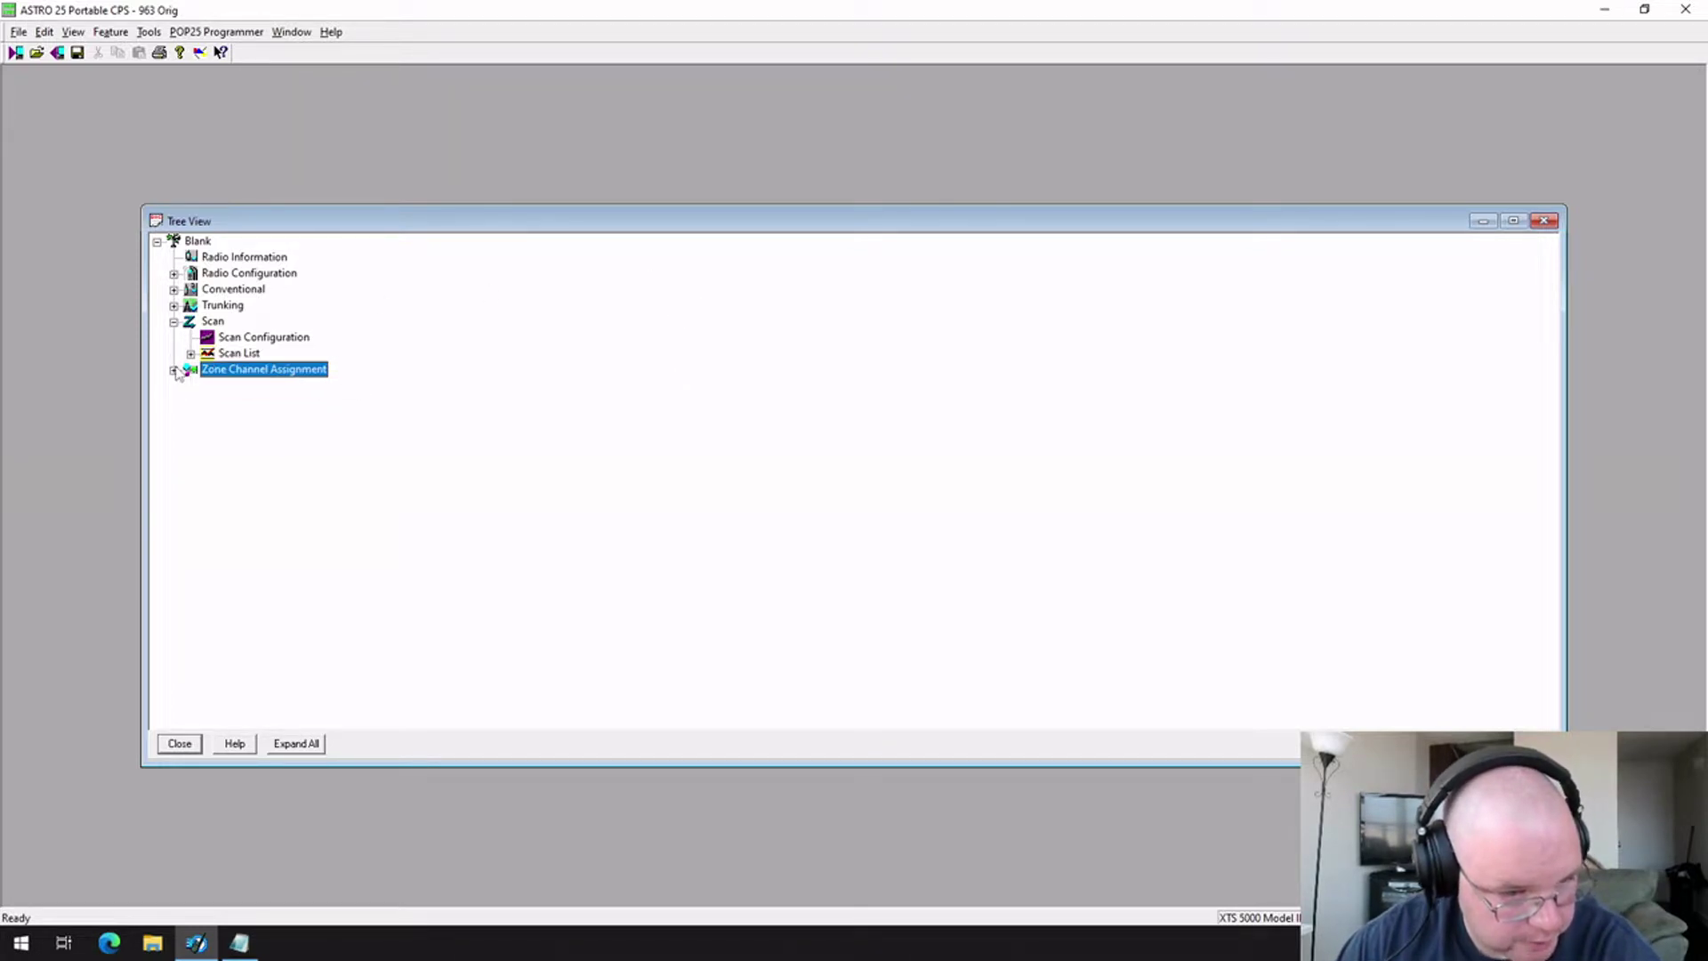
click(174, 321)
click(175, 305)
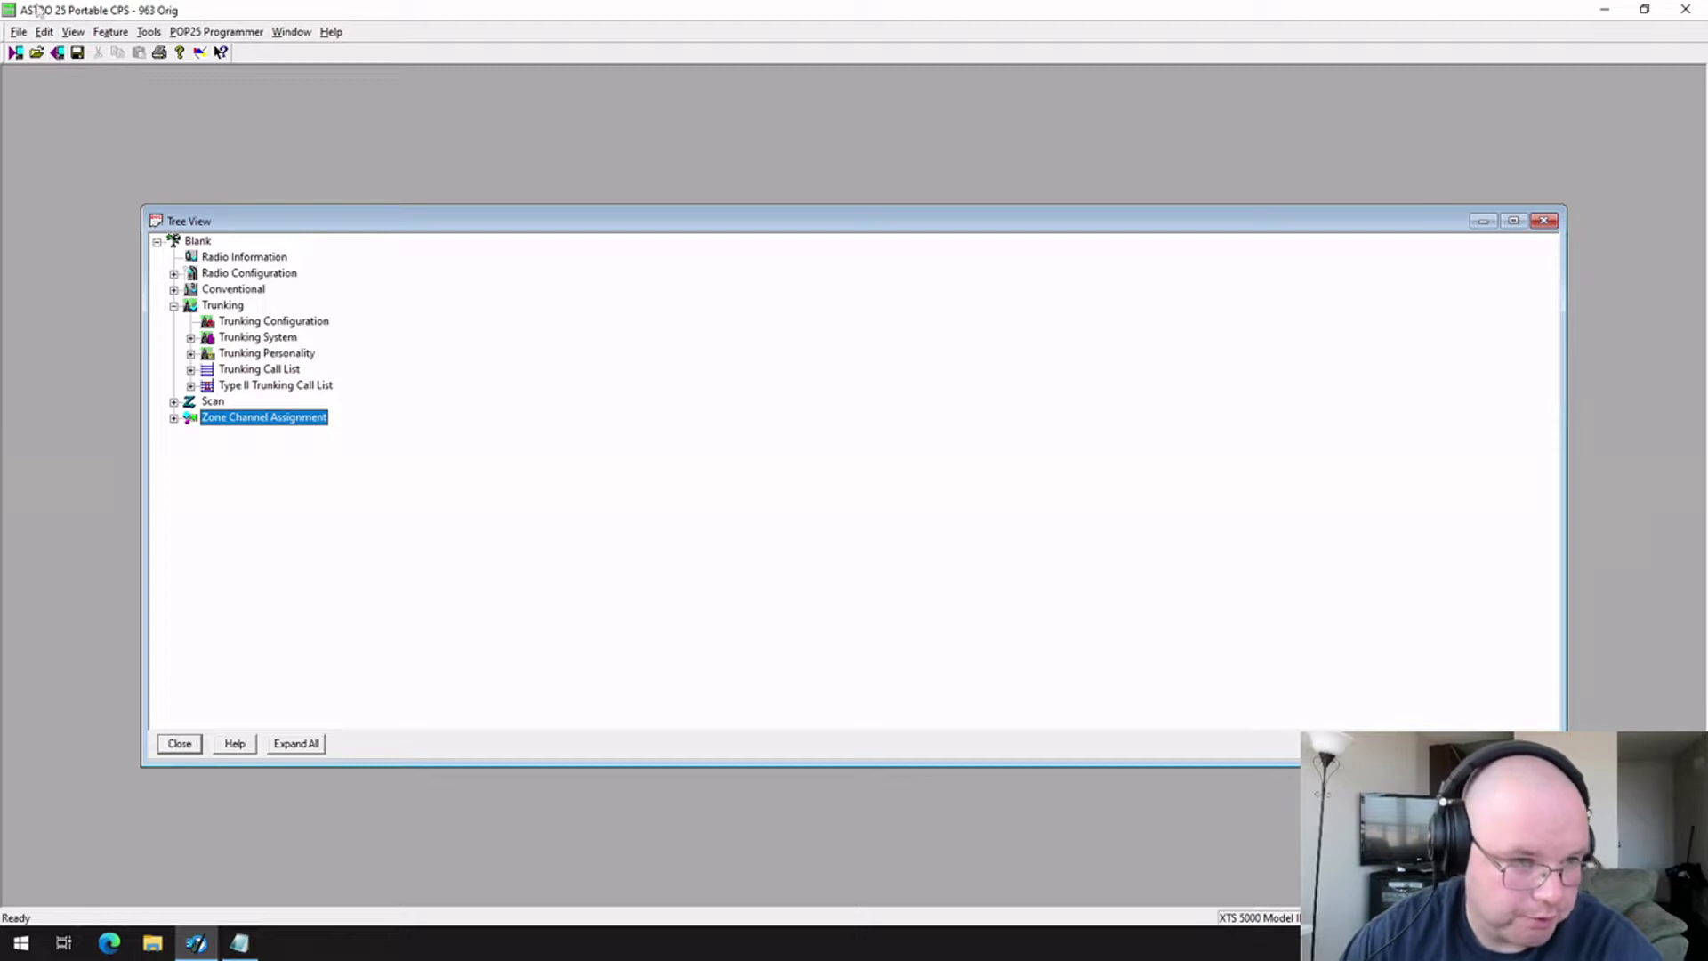
Import the software system key Desktop\1.KEY and expand Trunking System
click(13, 32)
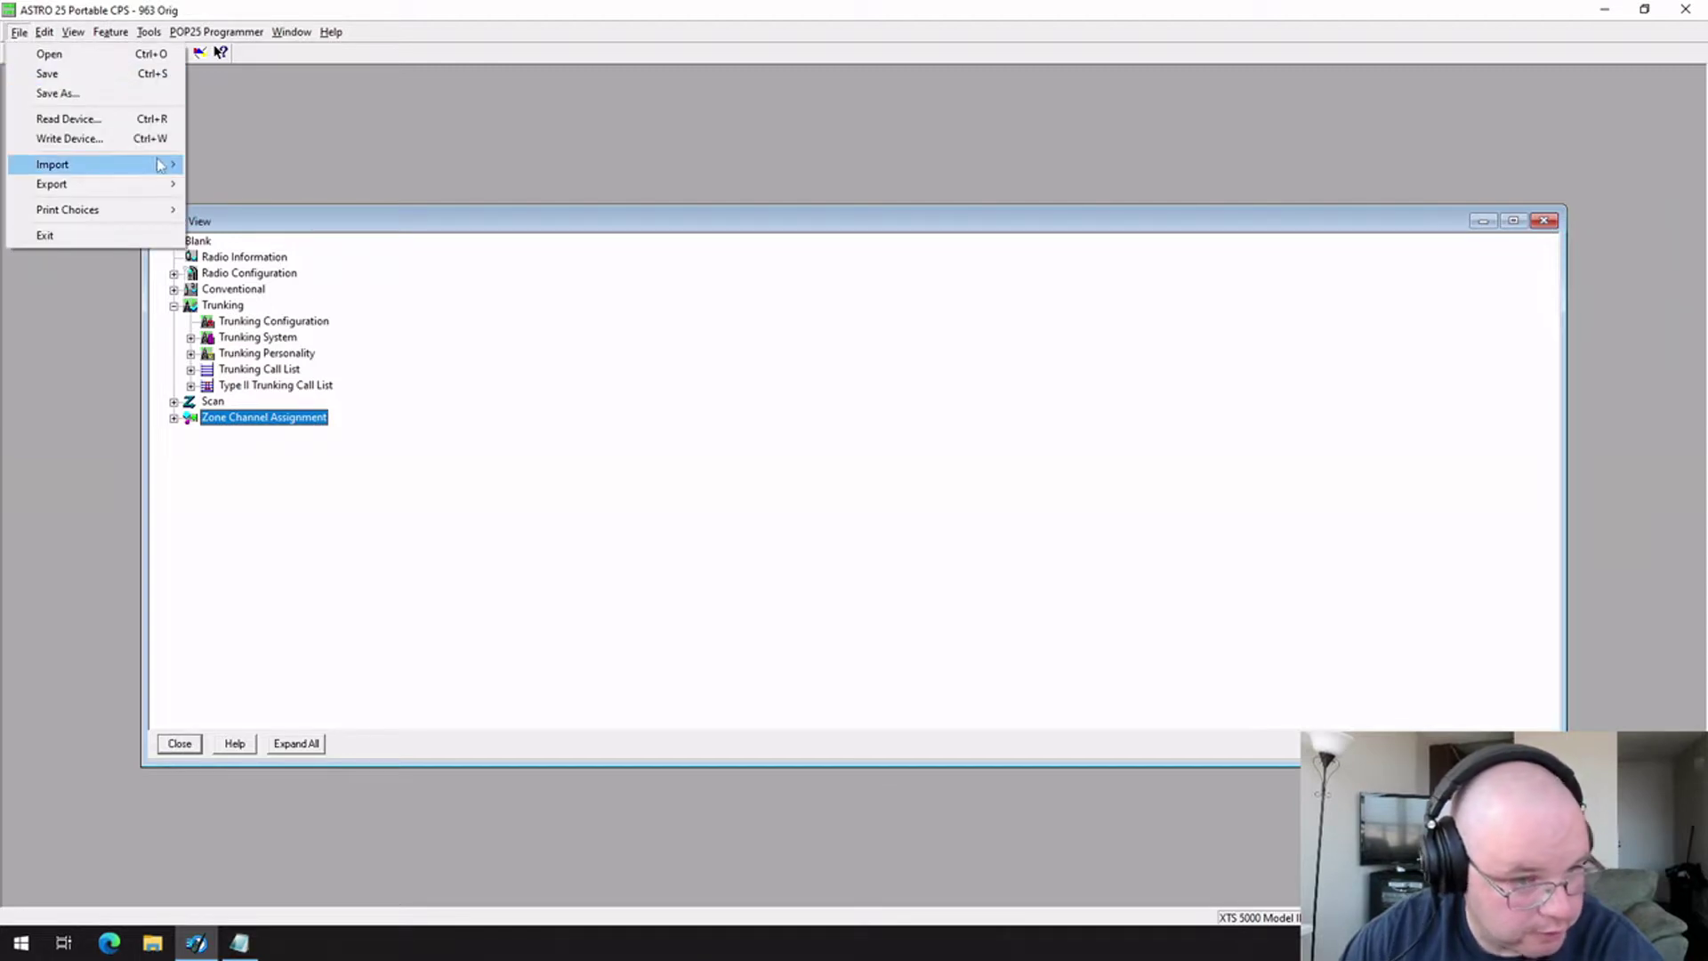
mouse_move(160, 164)
click(238, 190)
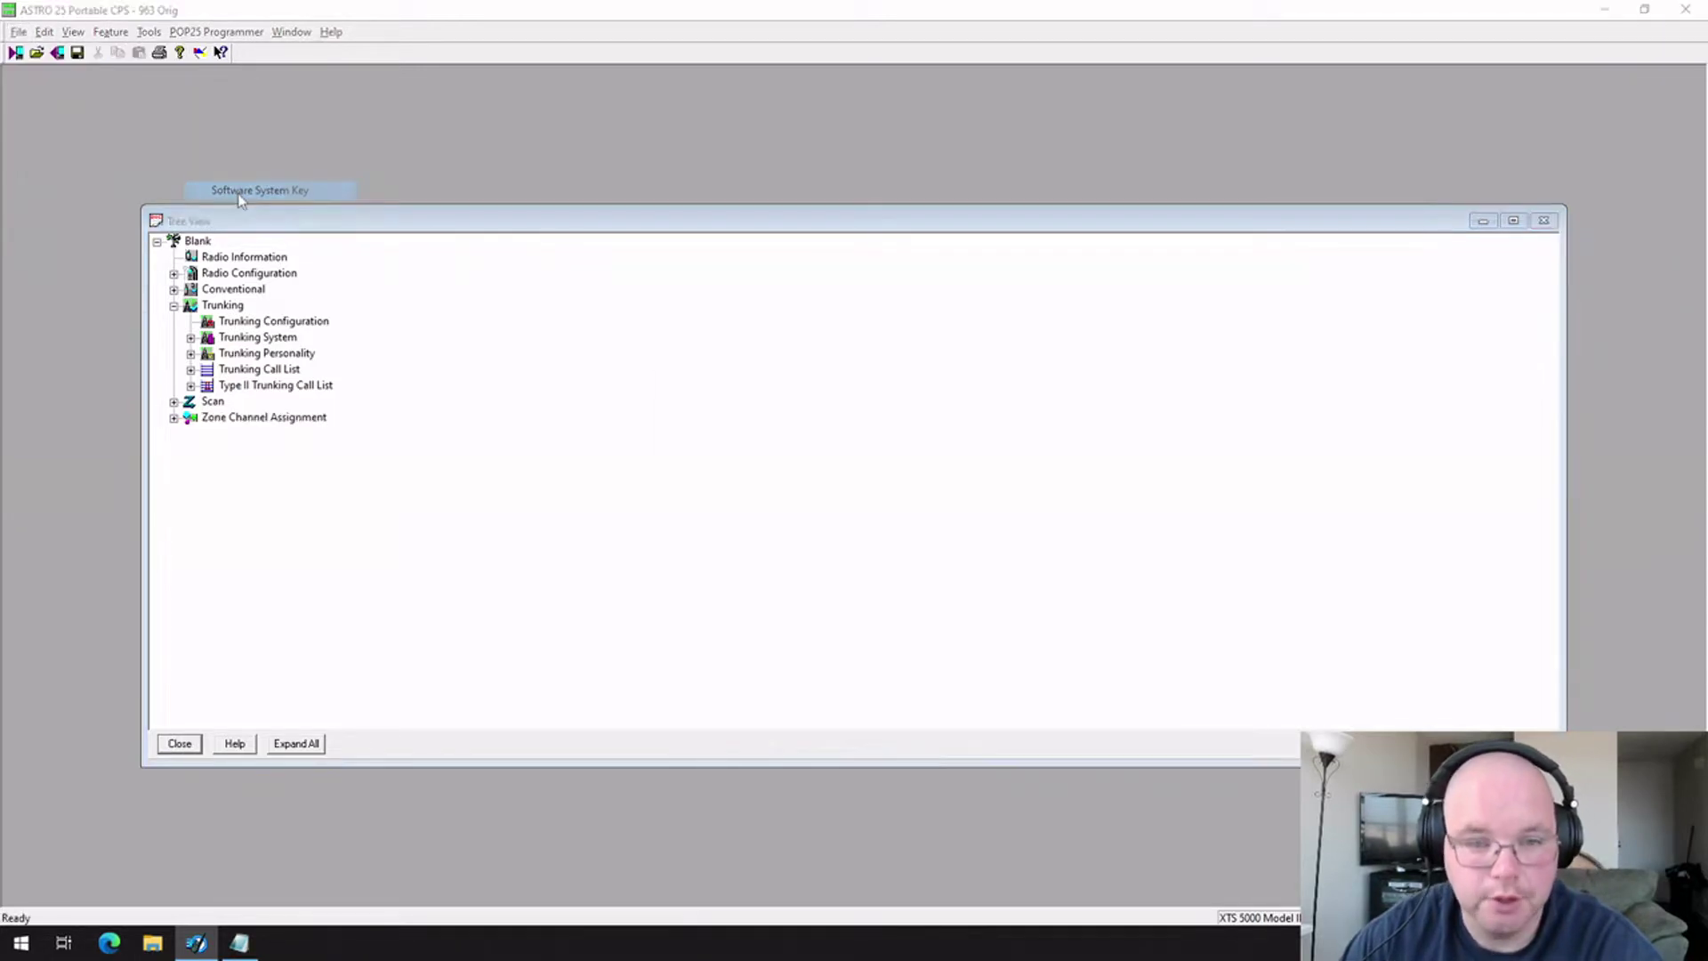
click(774, 369)
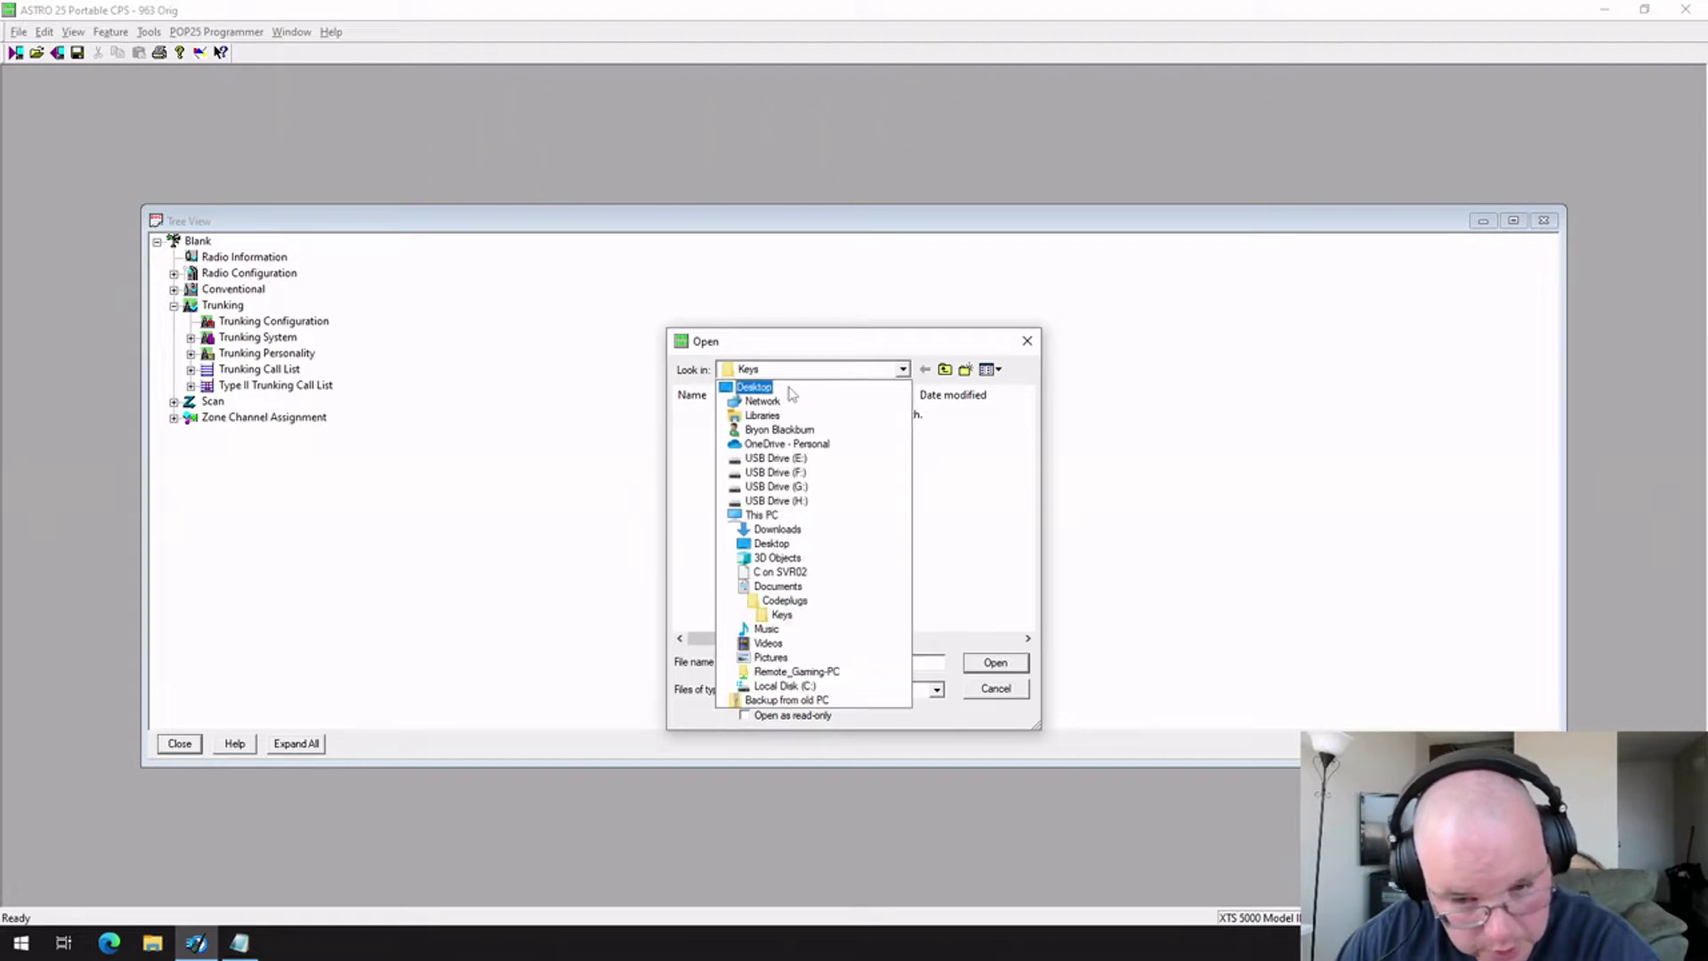
click(791, 387)
scroll(832, 561, down, 3)
double_click(811, 588)
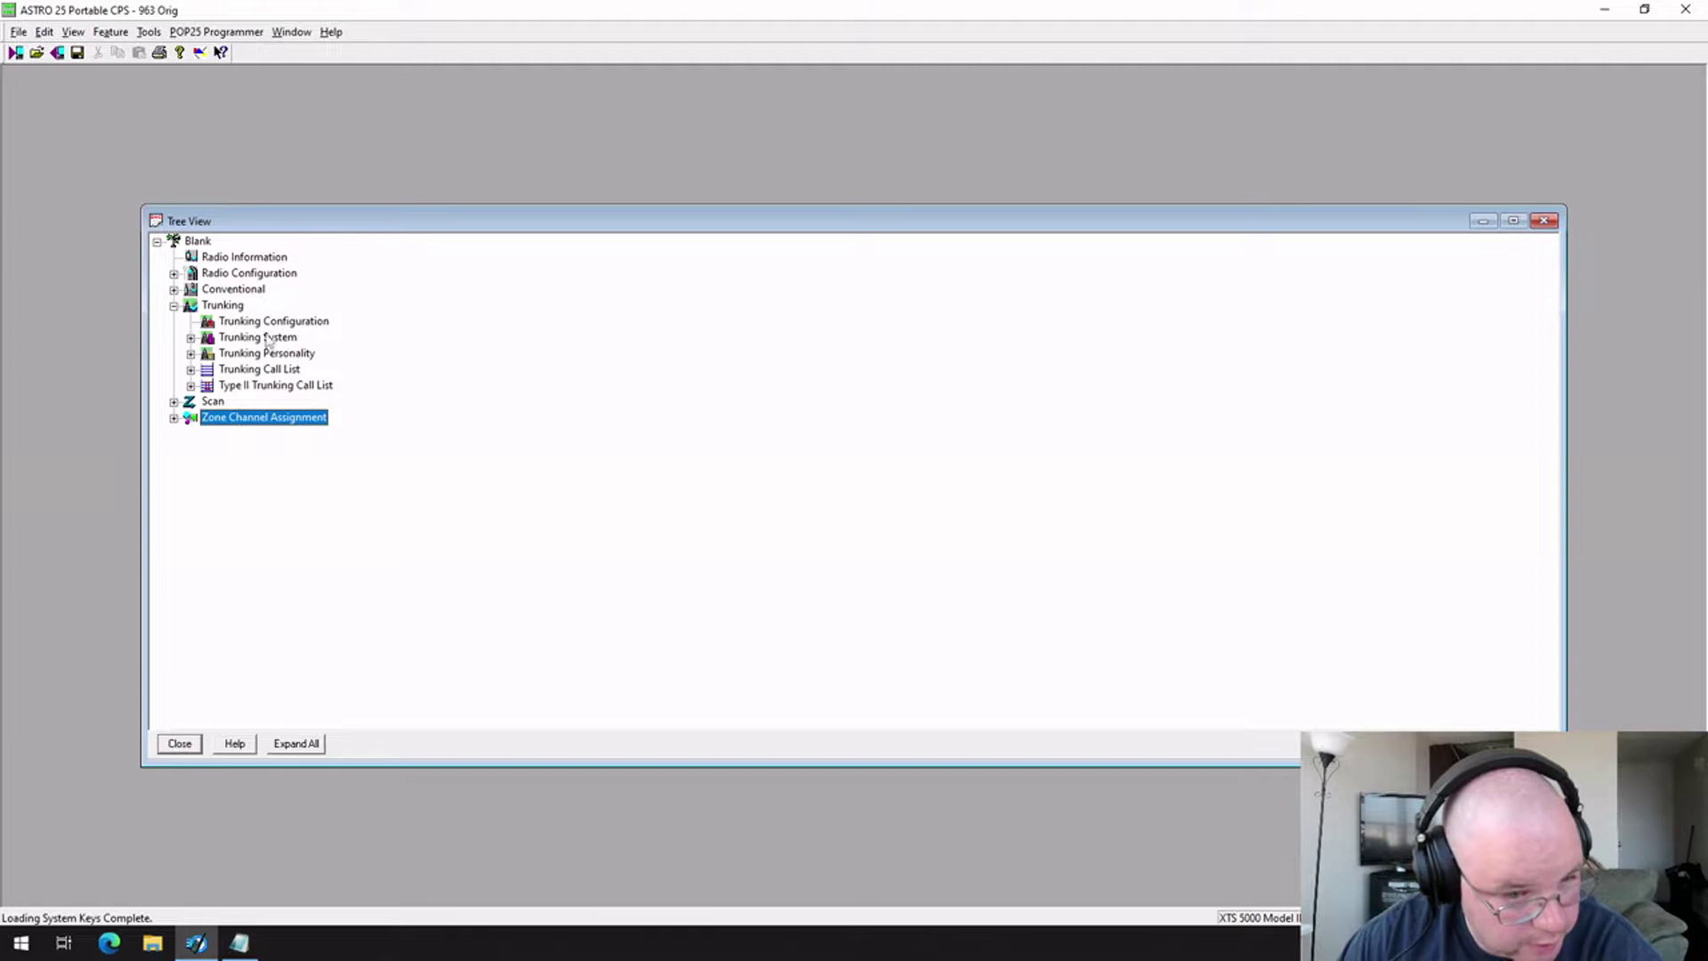
double_click(269, 338)
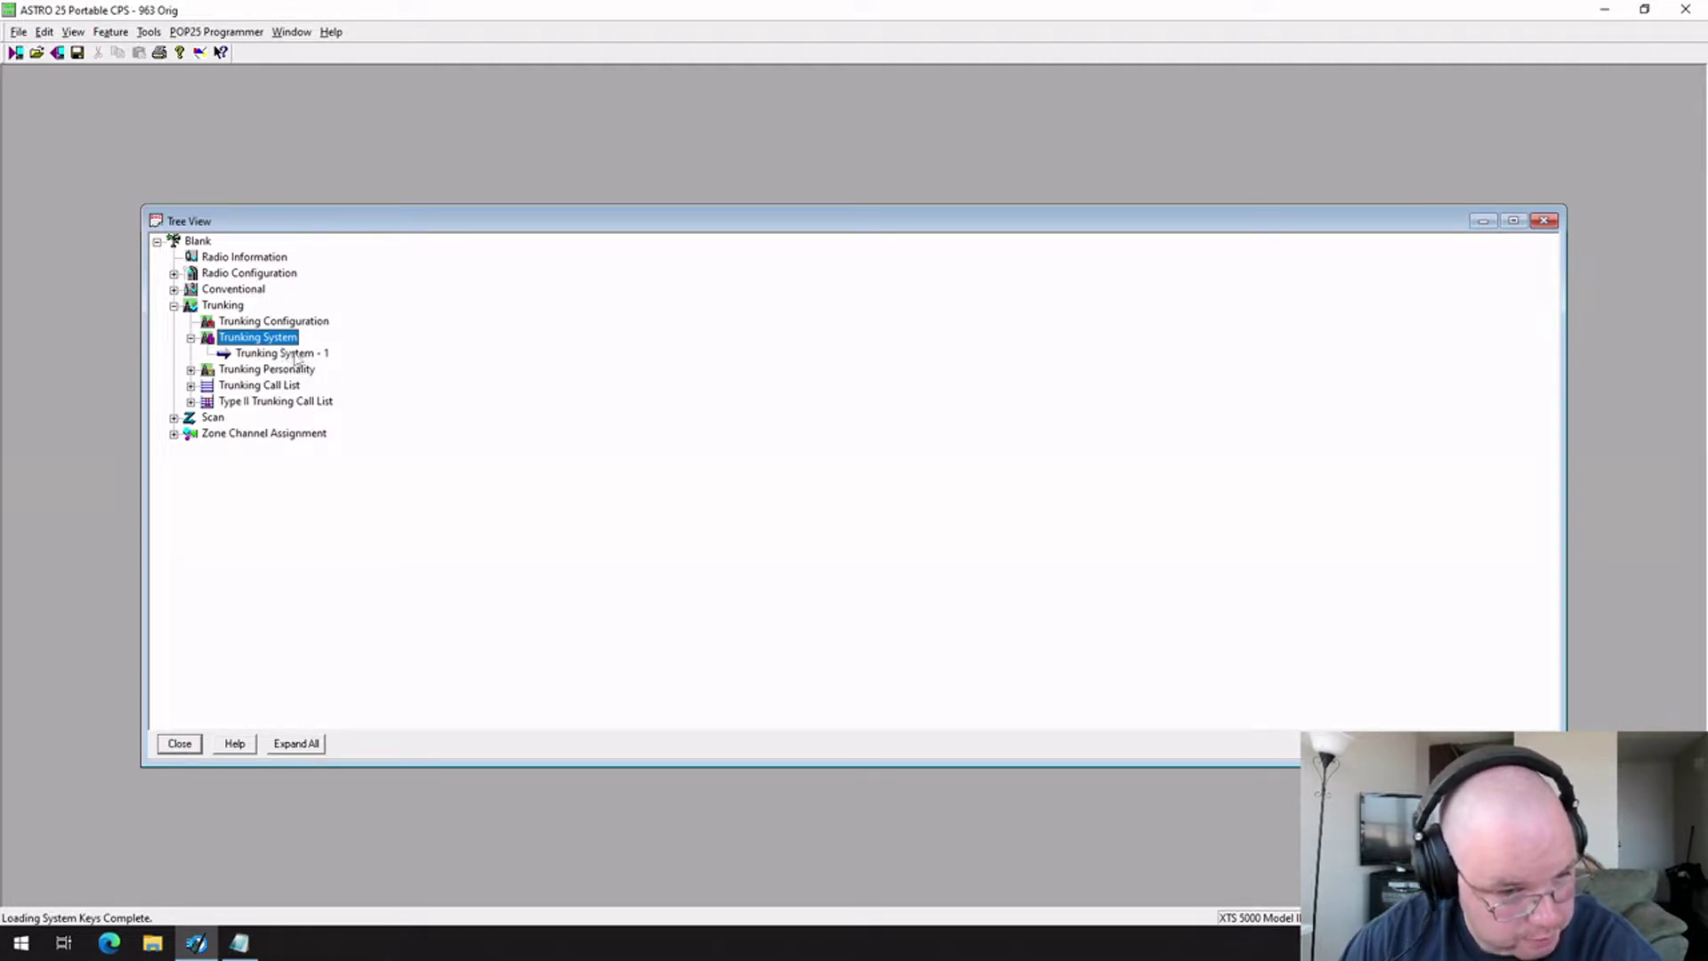
Set Trunking System - 1 to type ASTRO 25 with Home System ID 262 and Unit ID 555
double_click(276, 354)
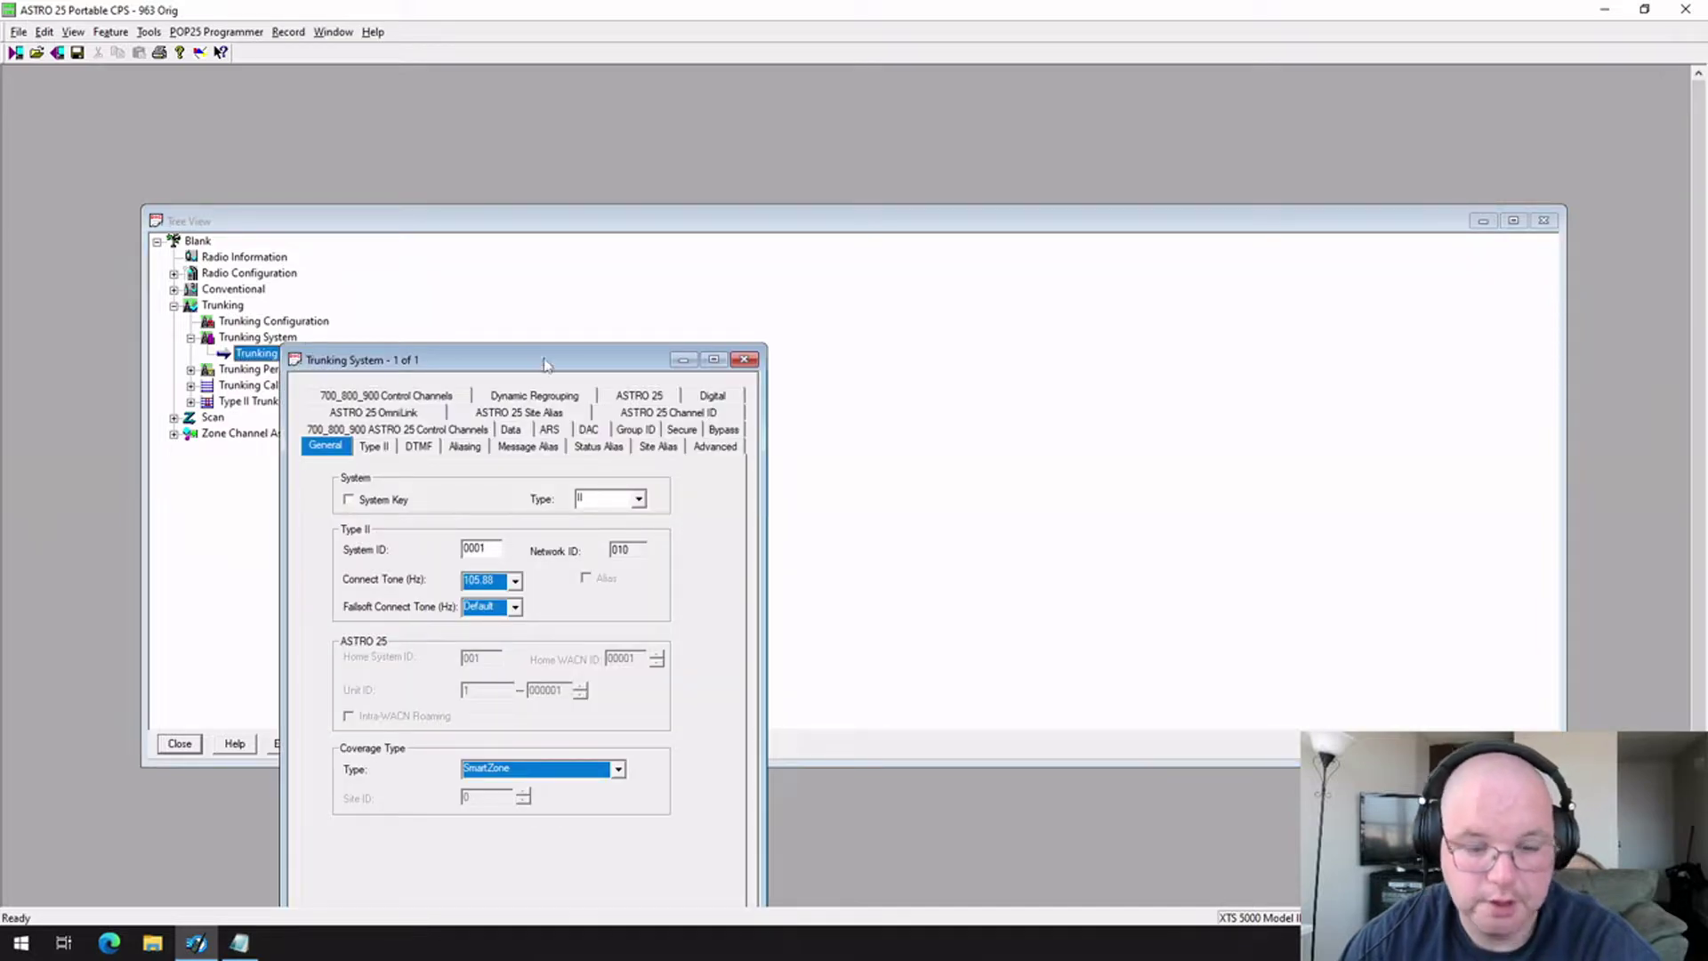
drag(561, 360, 827, 179)
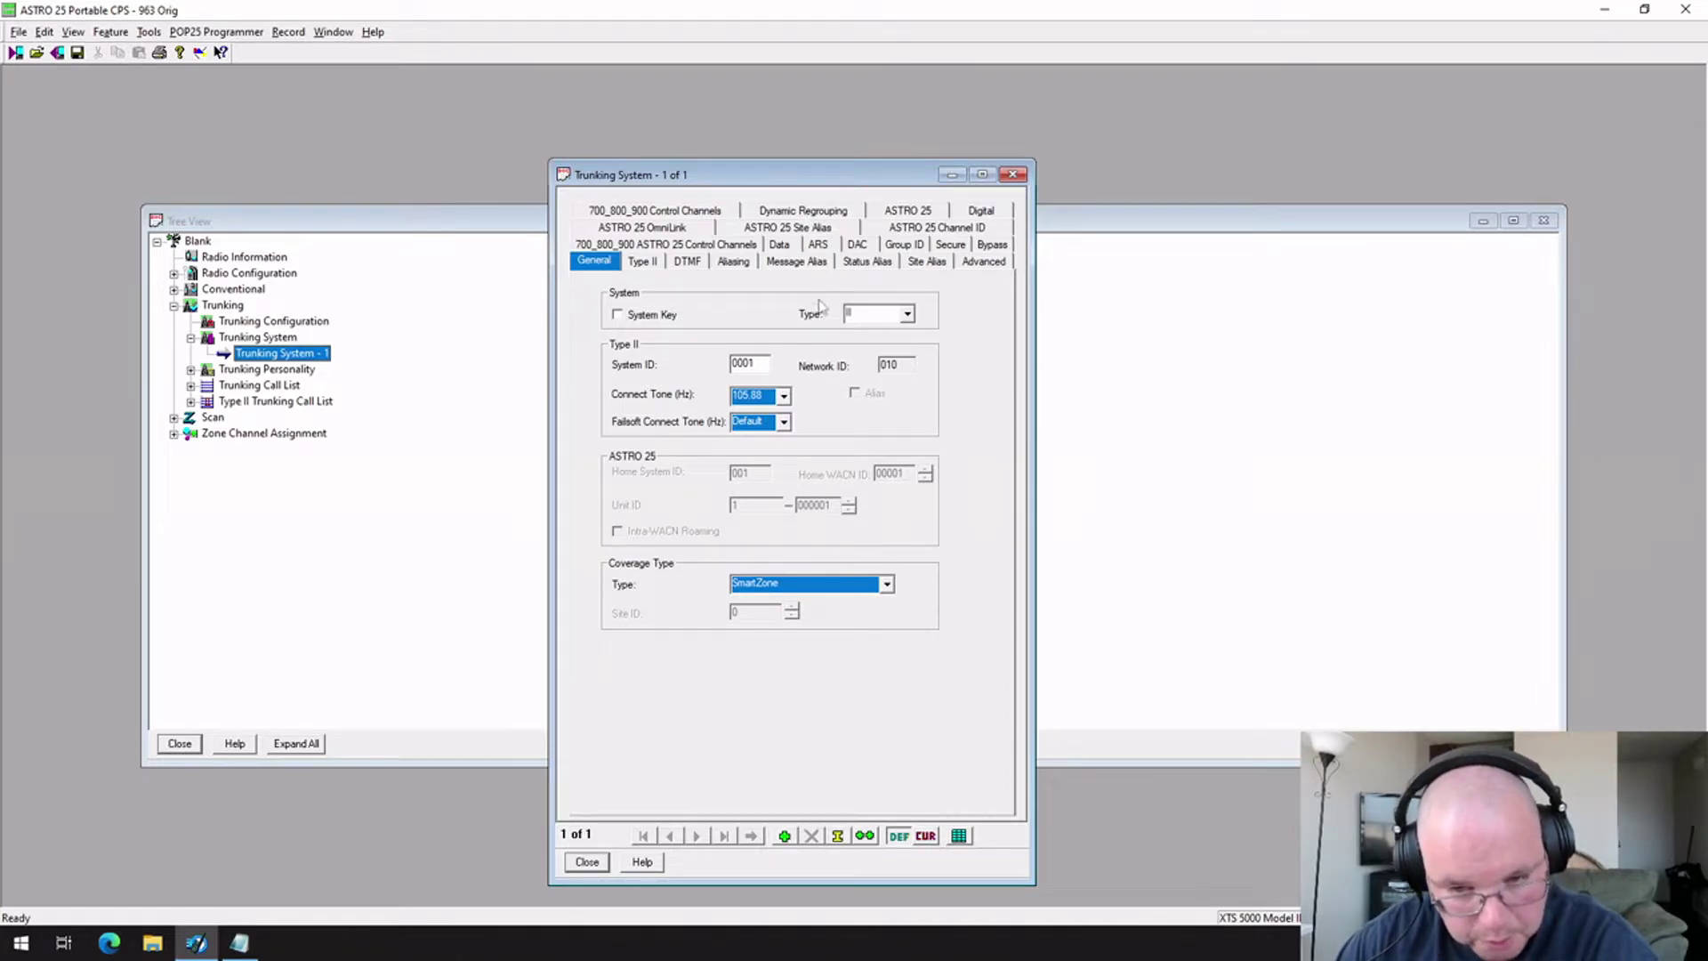
click(885, 315)
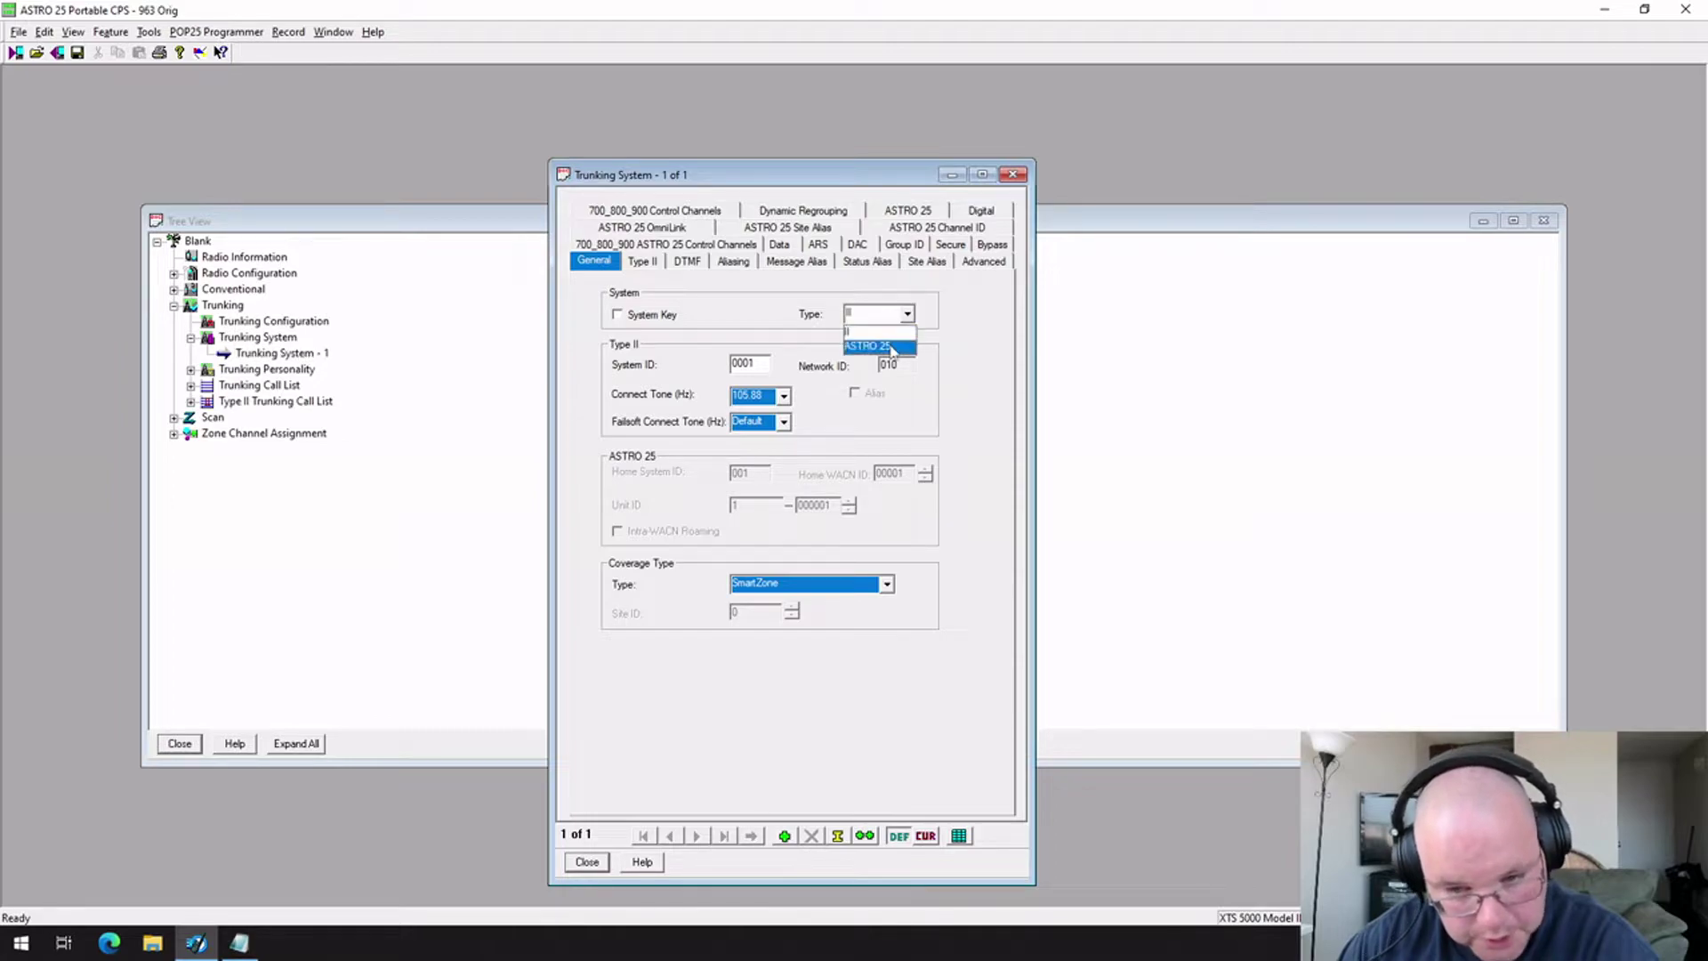
click(889, 347)
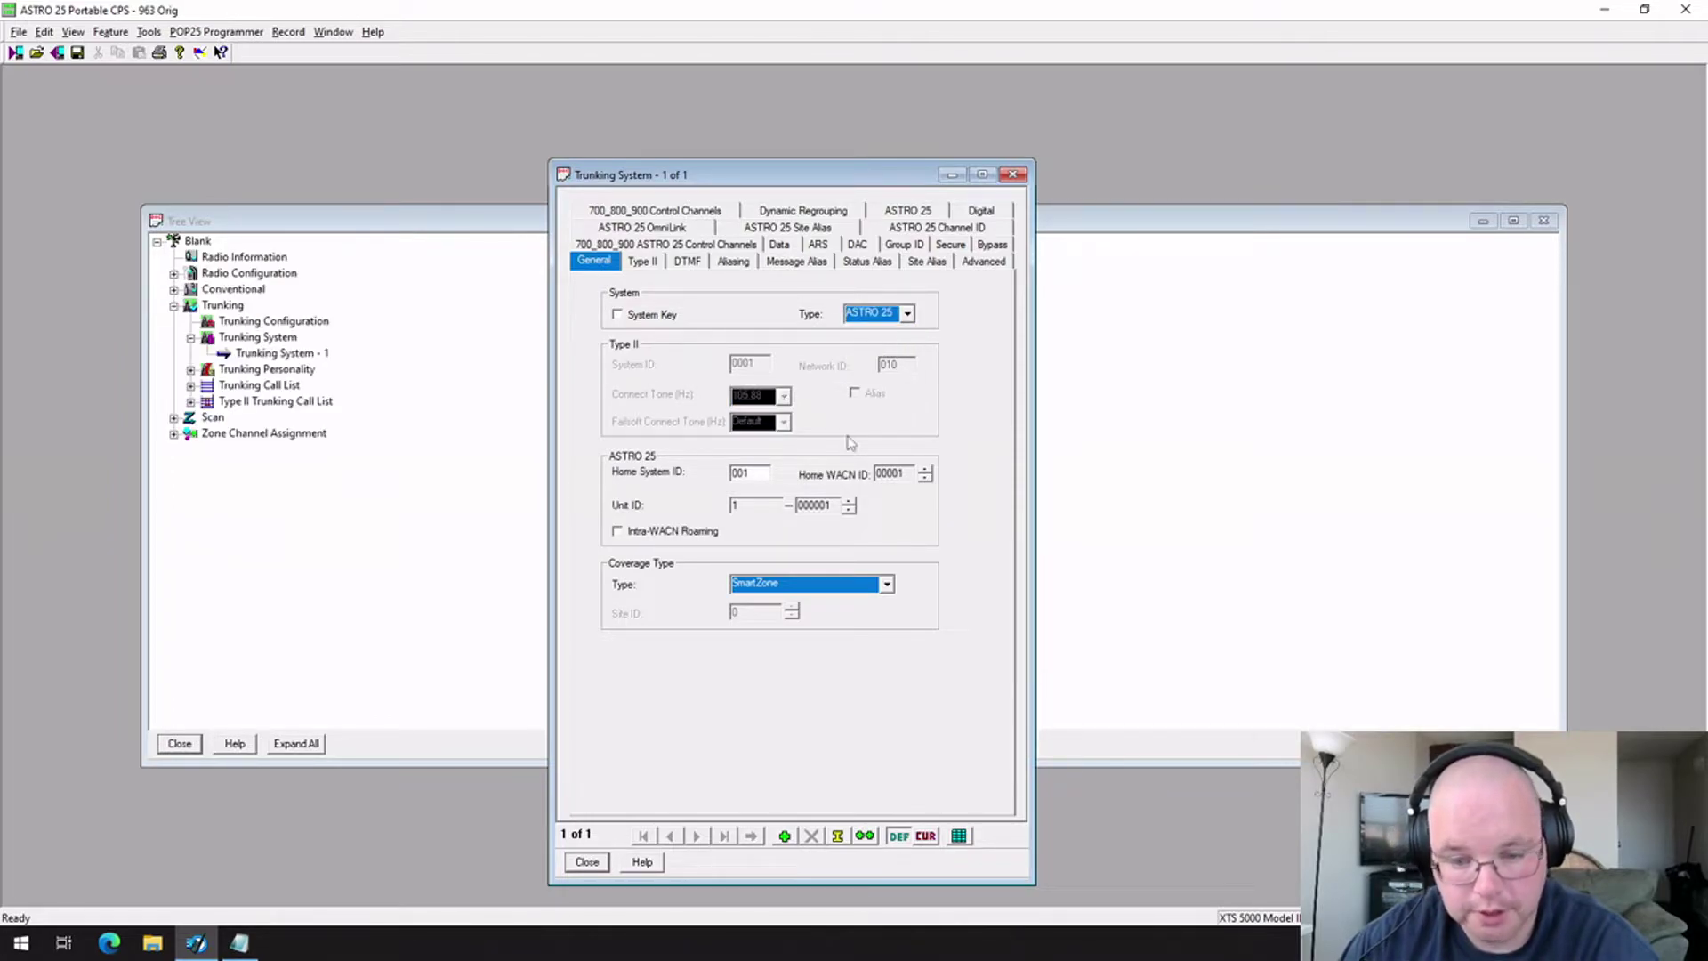
double_click(739, 472)
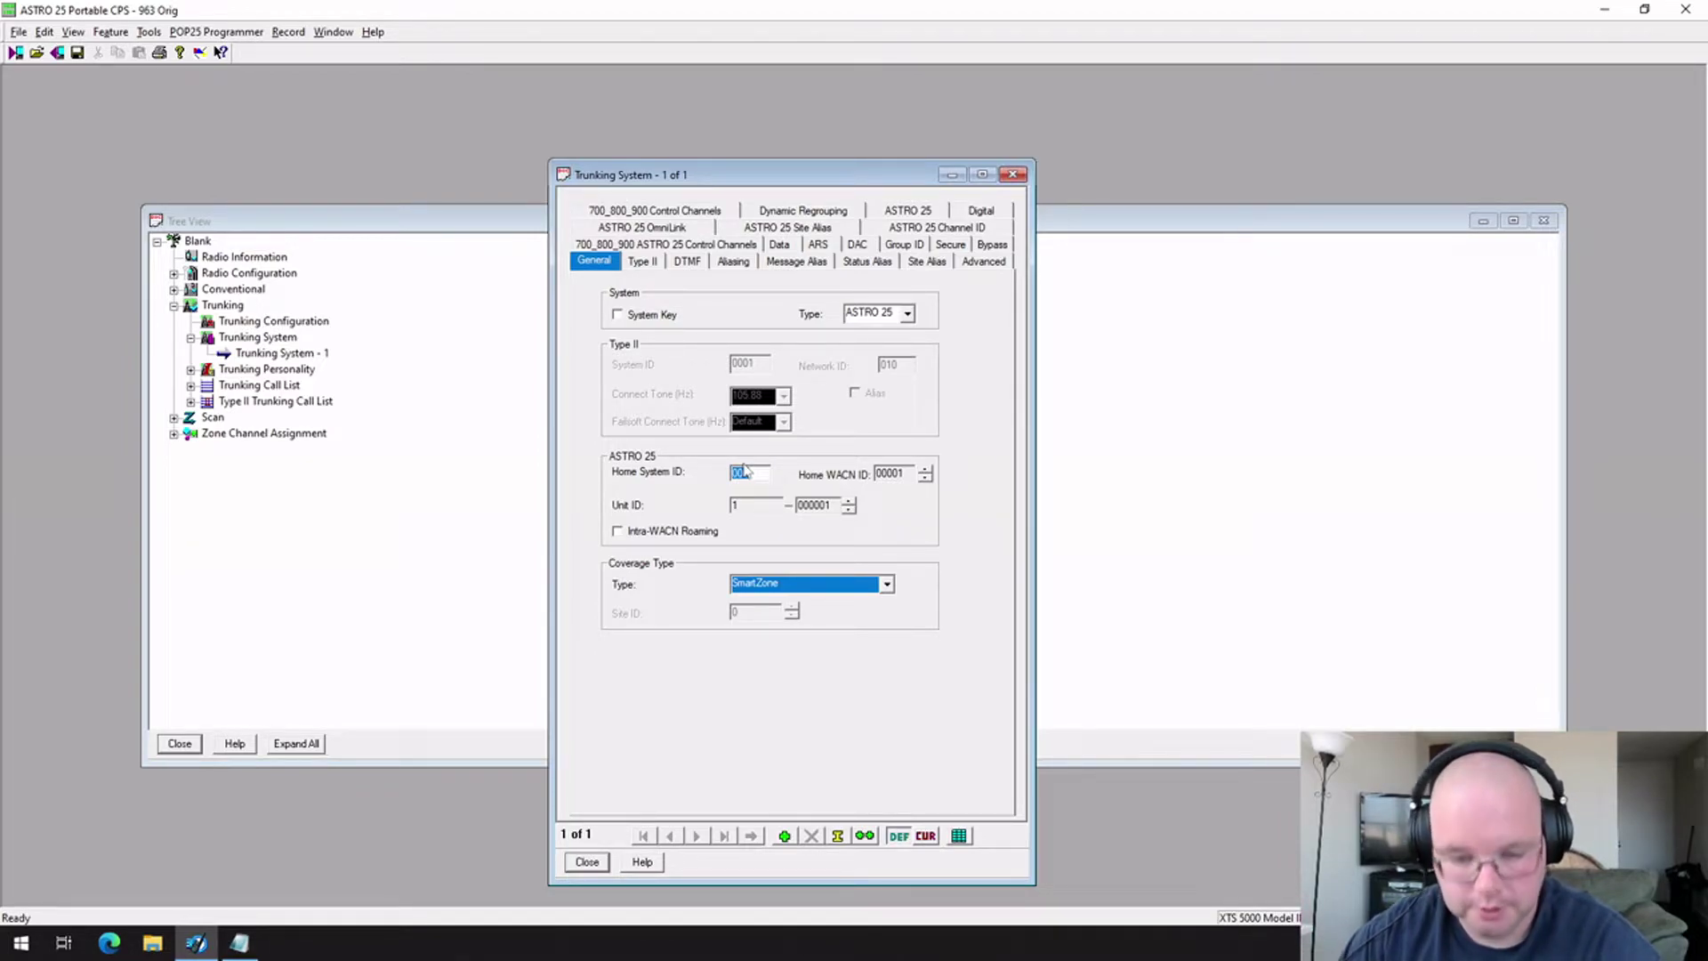
text(262)
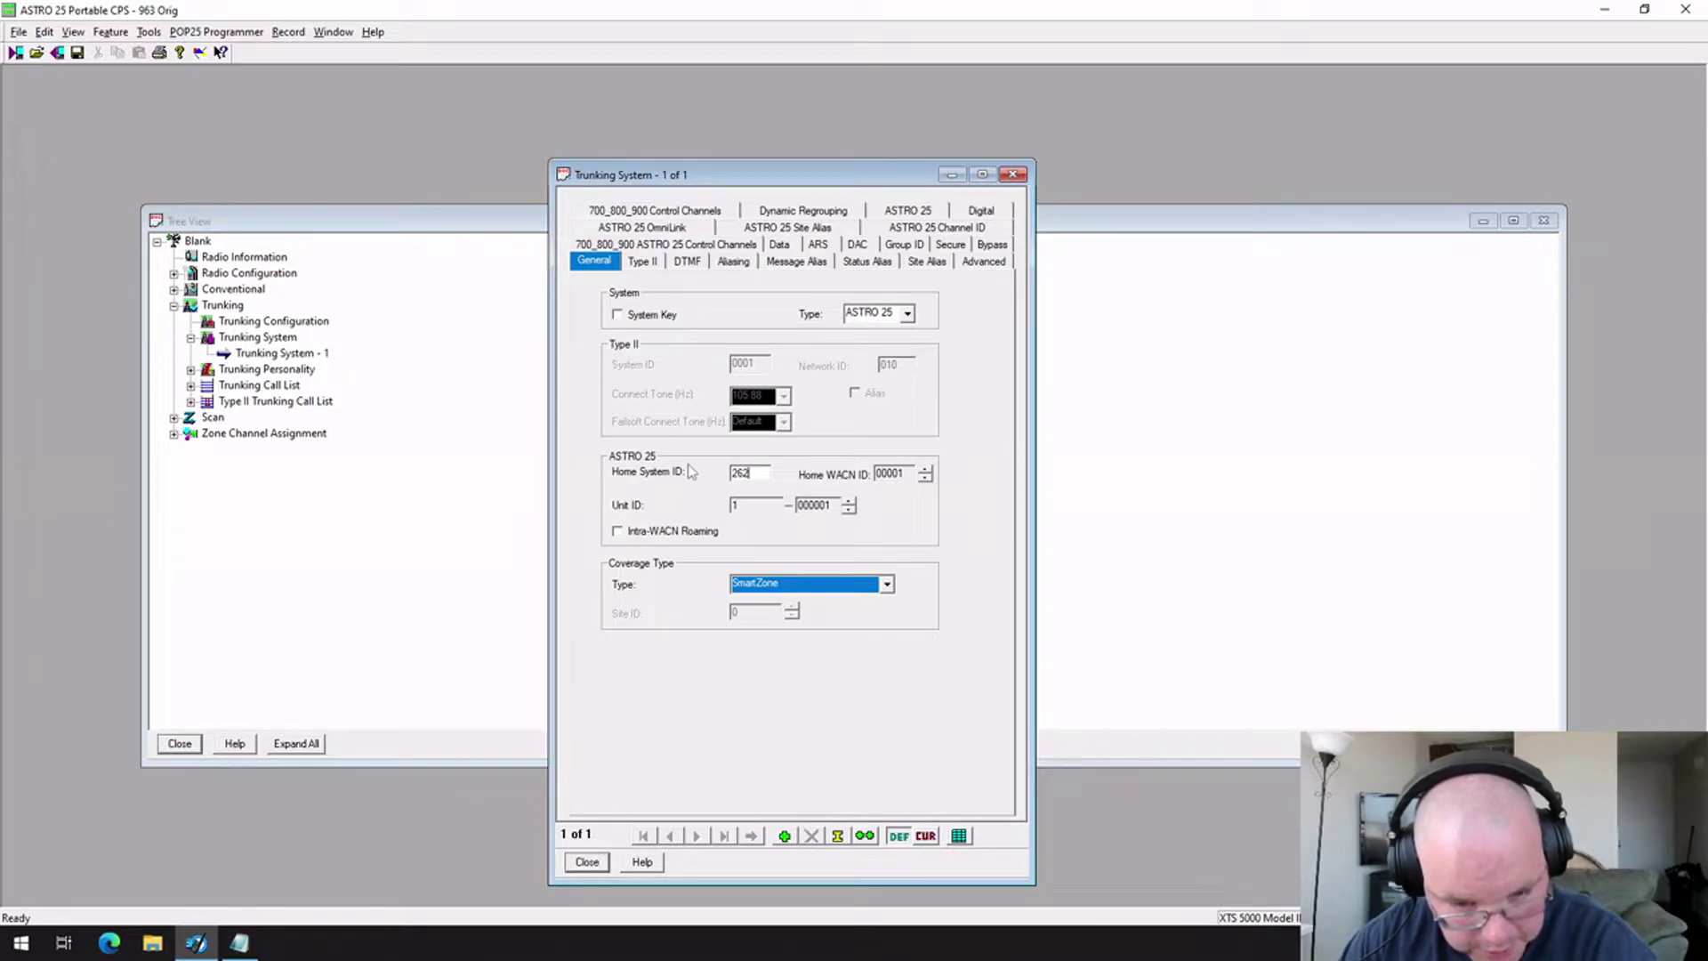
key(Tab)
text(55)
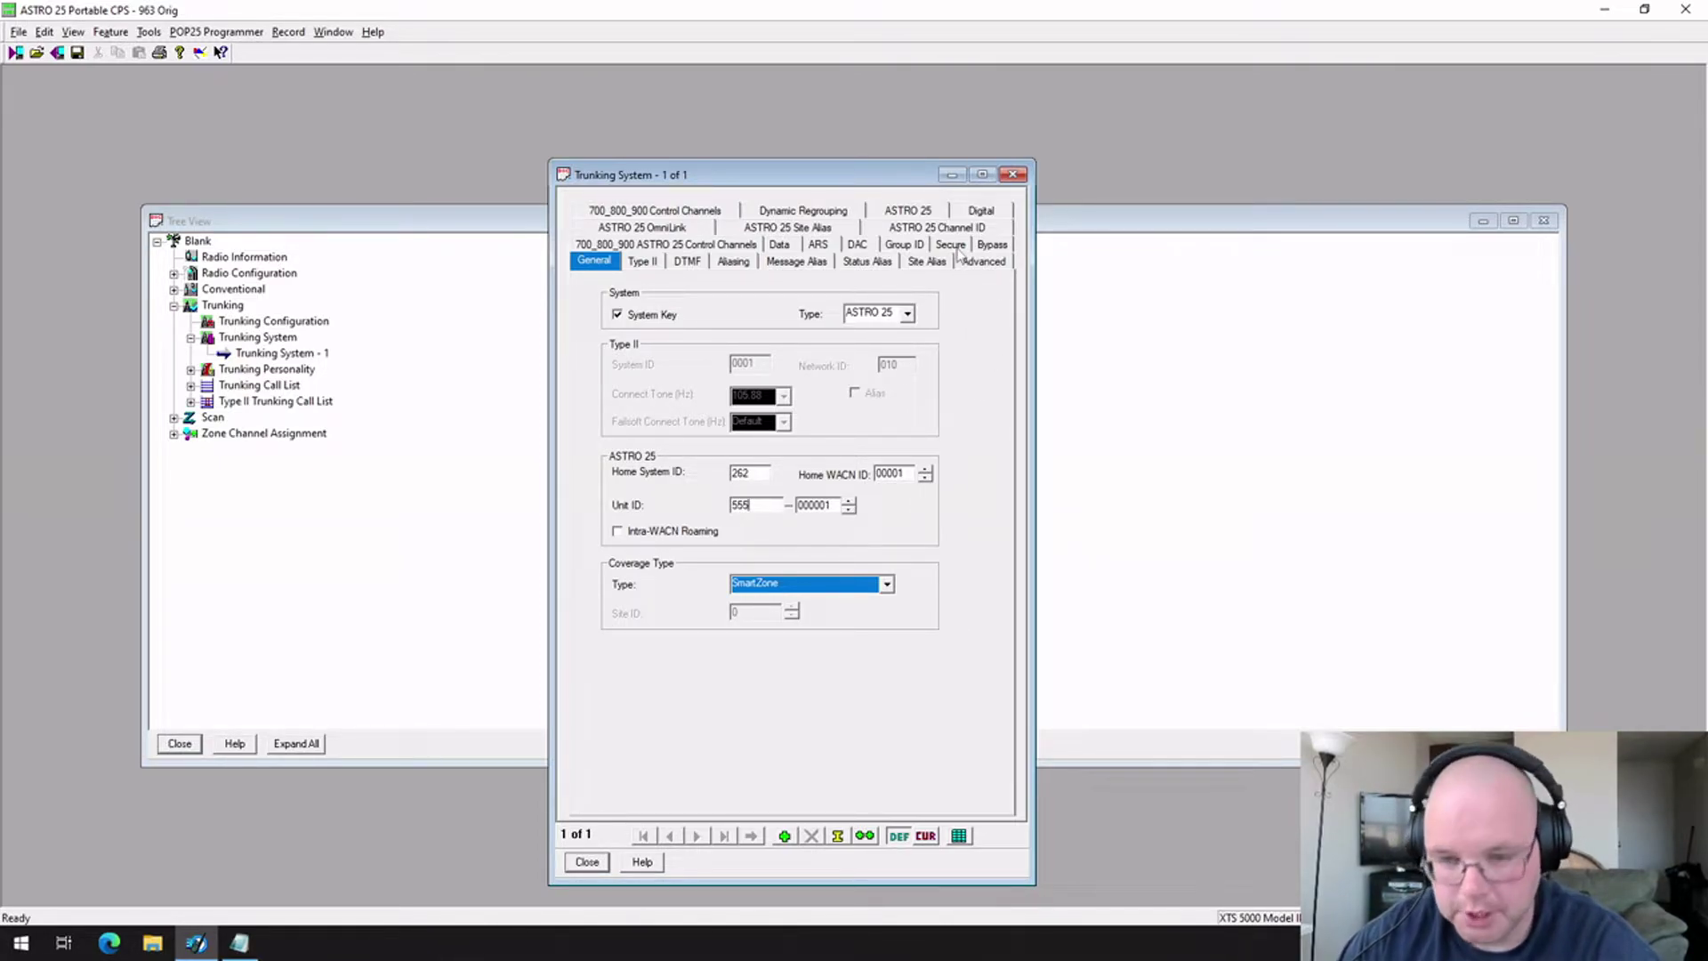
On the Digital page, leave Digital Modulator Type at CQPSK and close Trunking System - 1
click(982, 211)
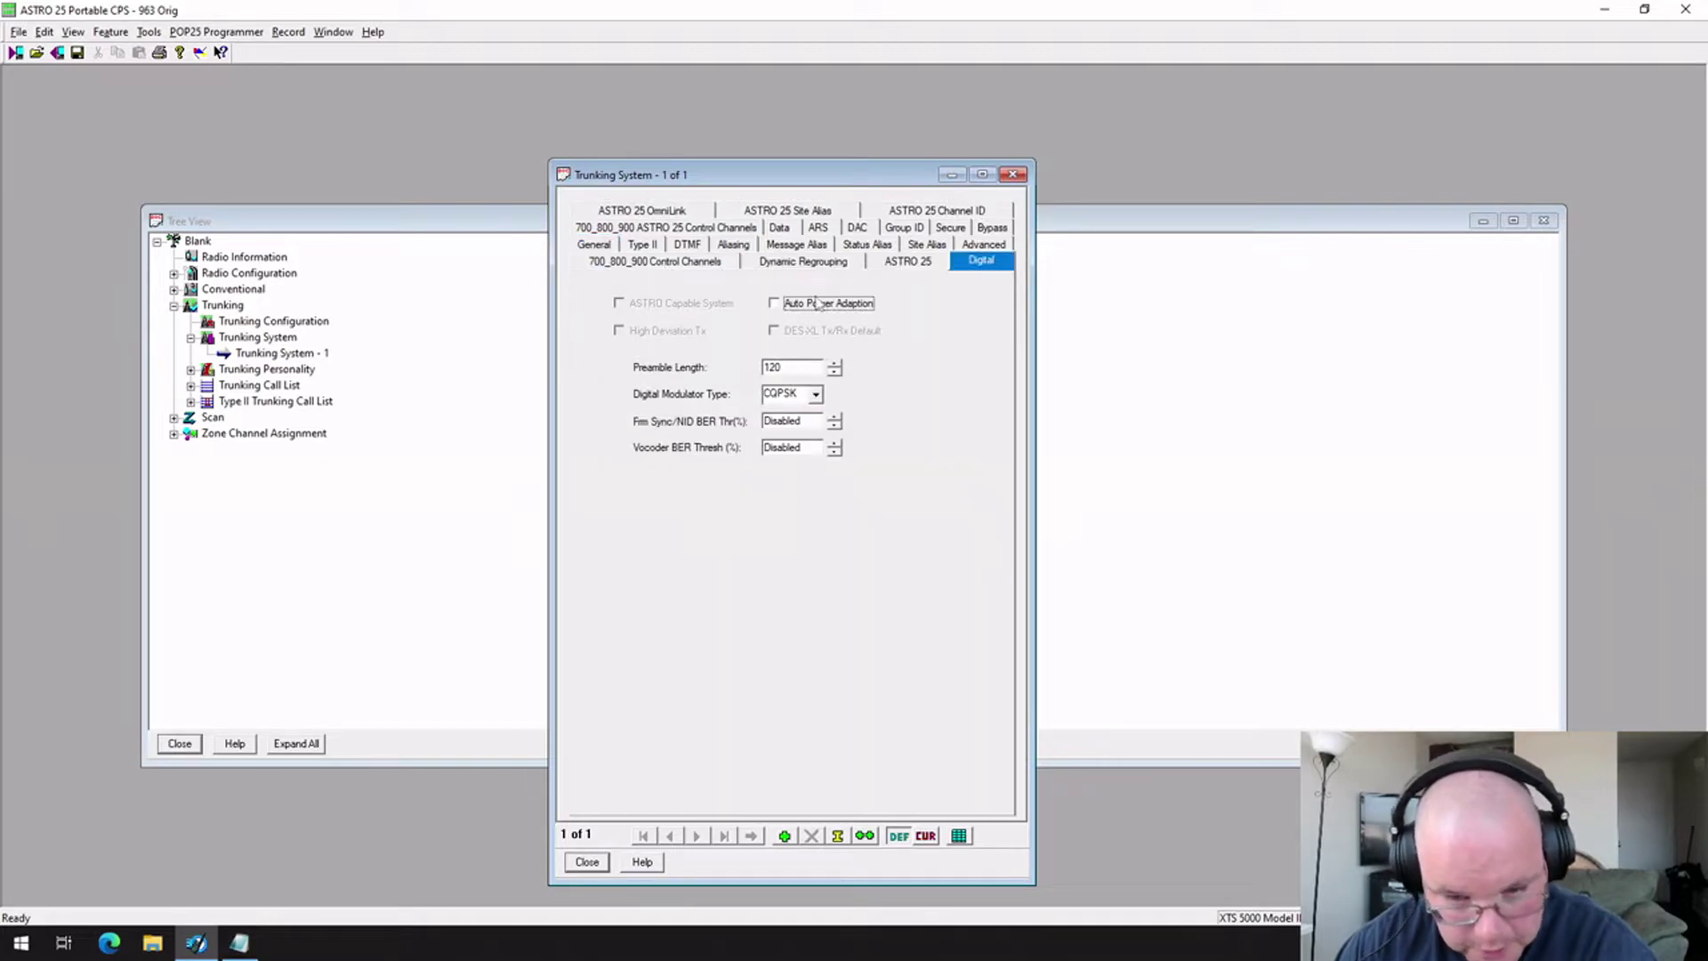
click(812, 394)
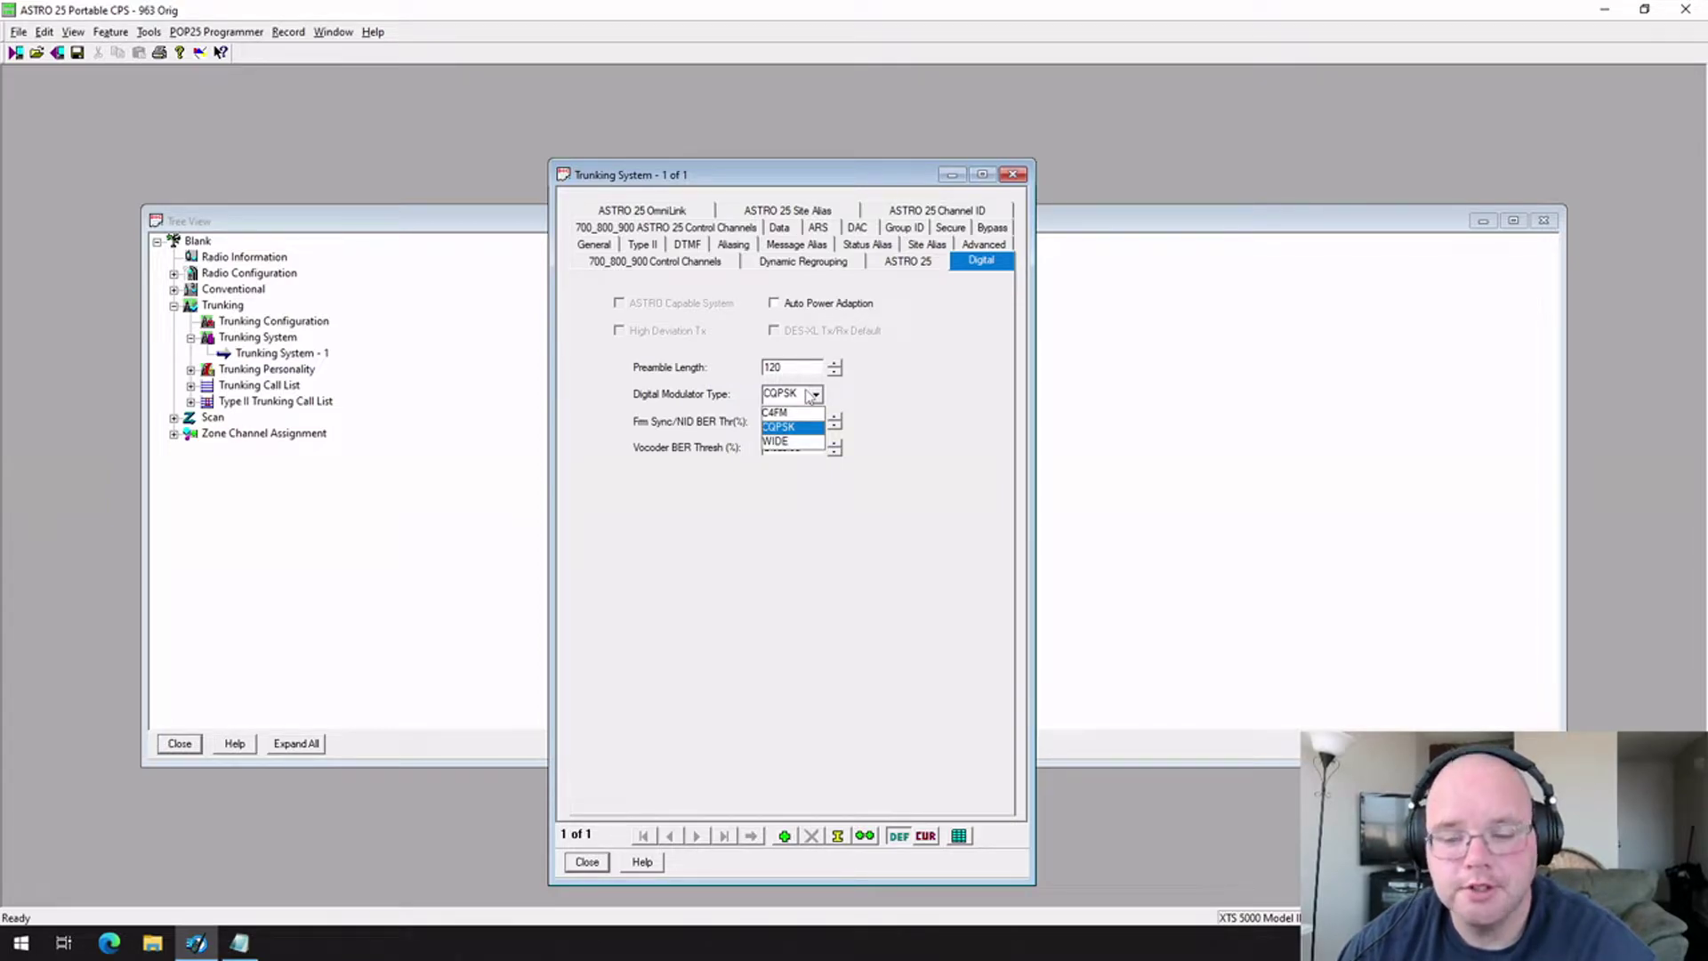
click(951, 390)
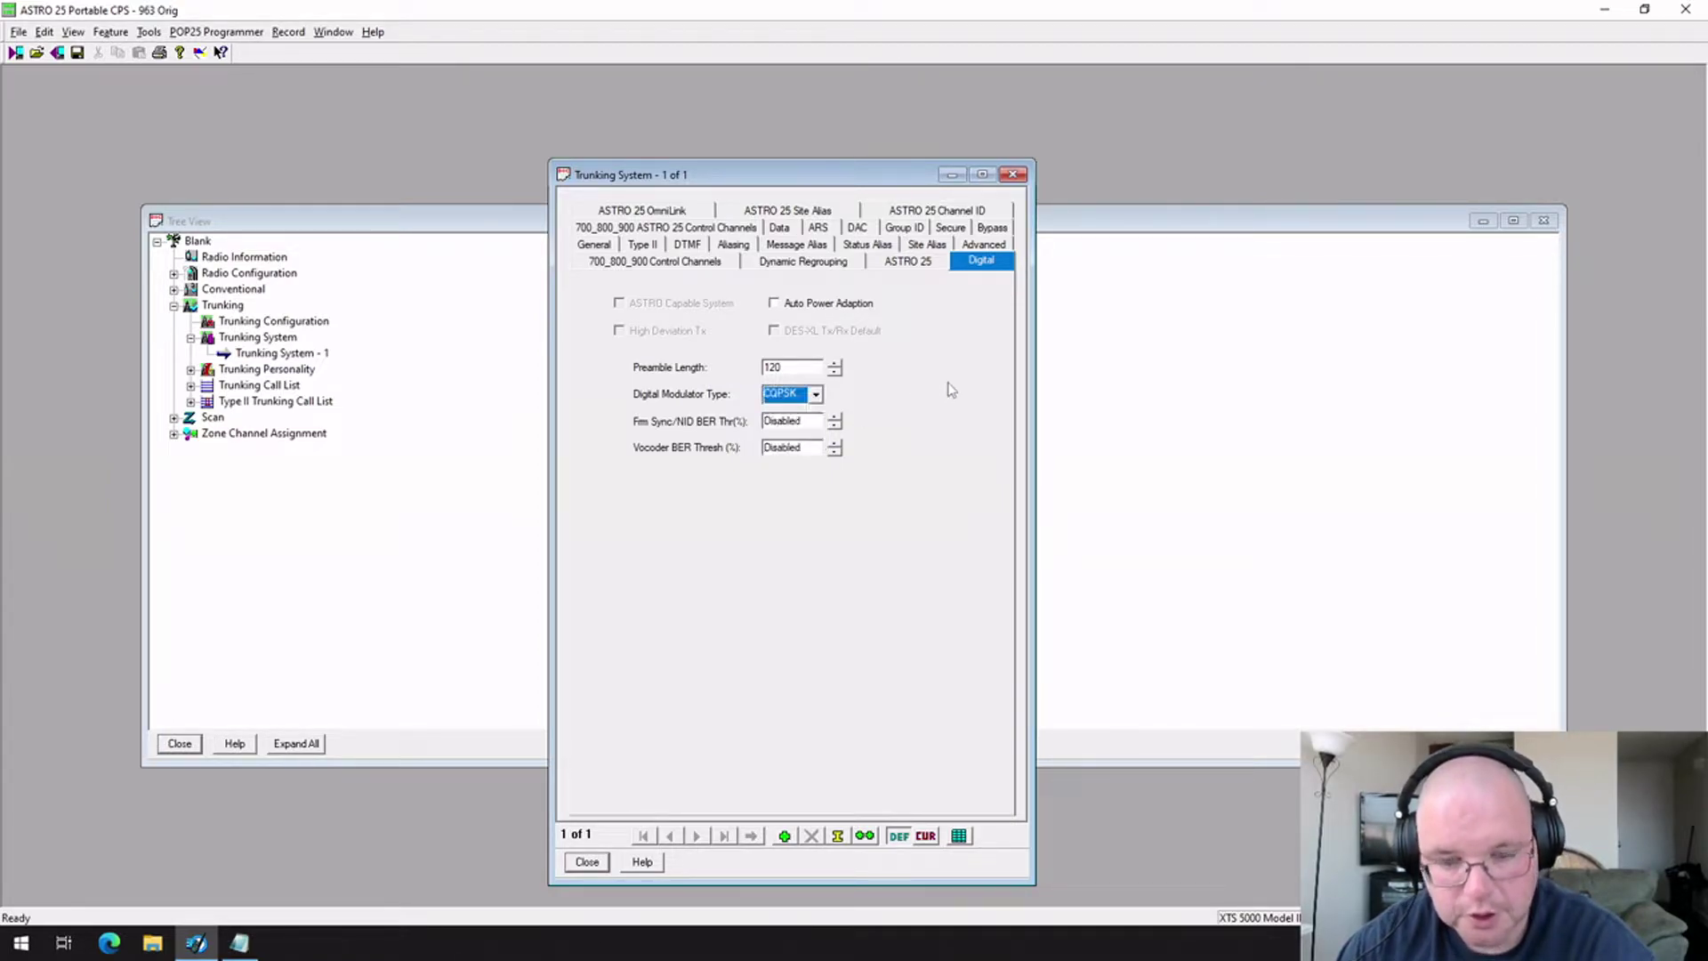
click(587, 861)
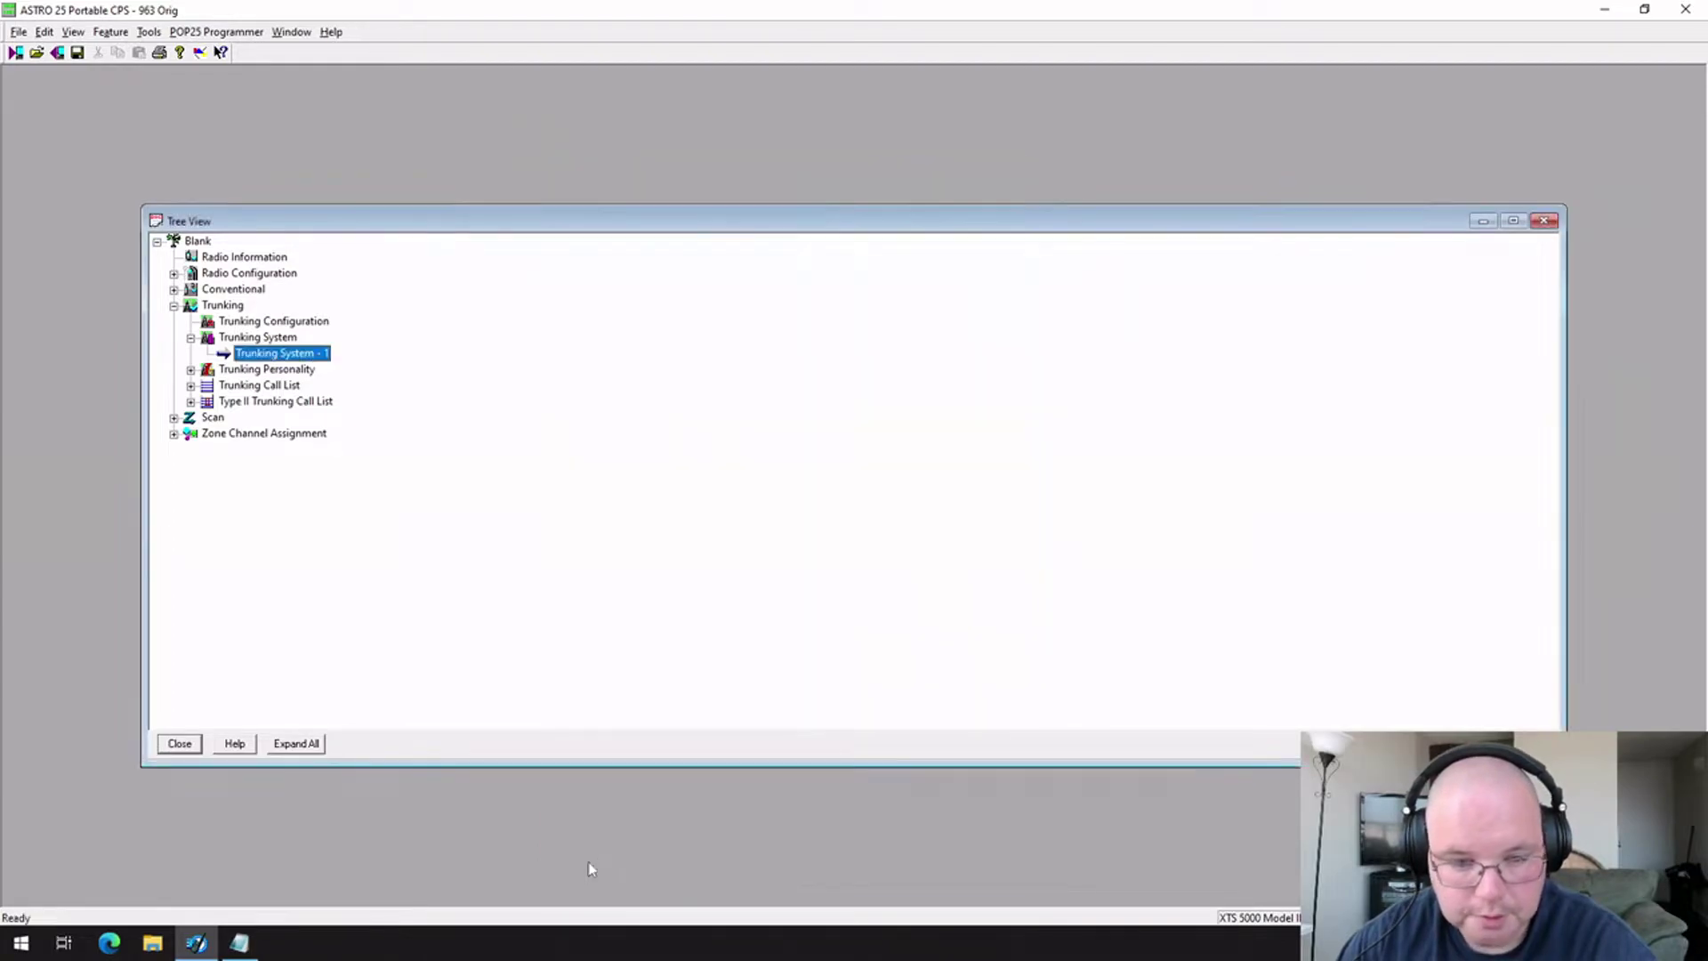
Open Trunking Personality - 1 and set Protocol Type ASTRO 25 with System & ID 1
double_click(278, 369)
double_click(319, 386)
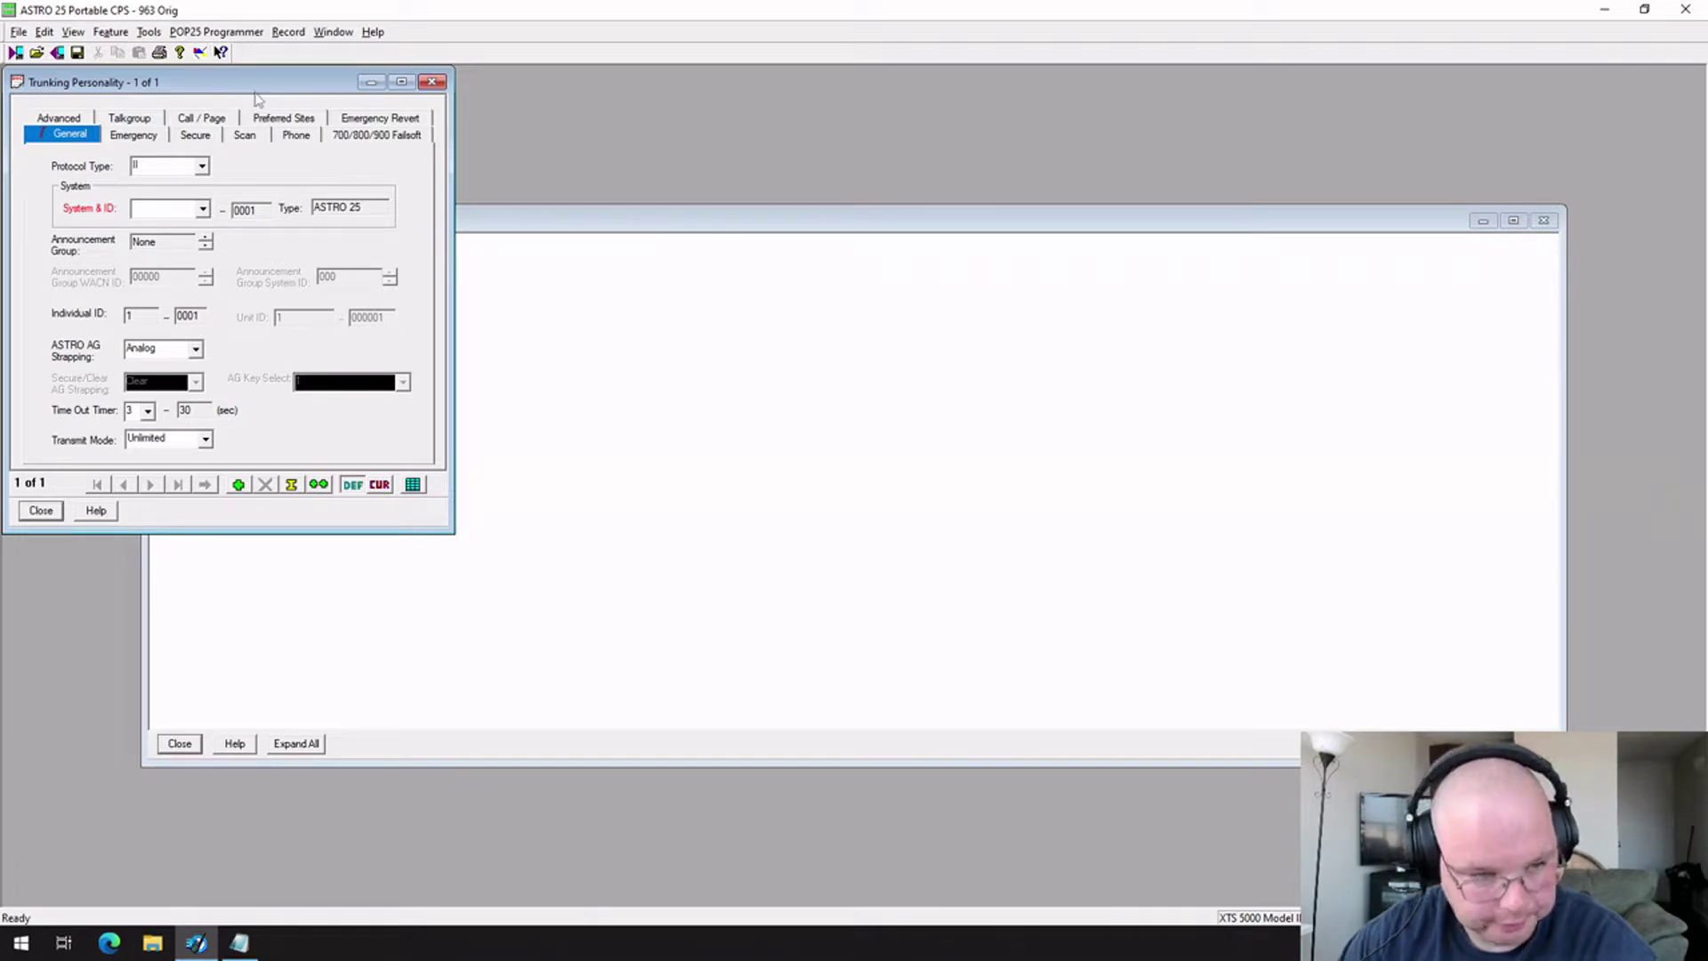
drag(275, 99, 770, 199)
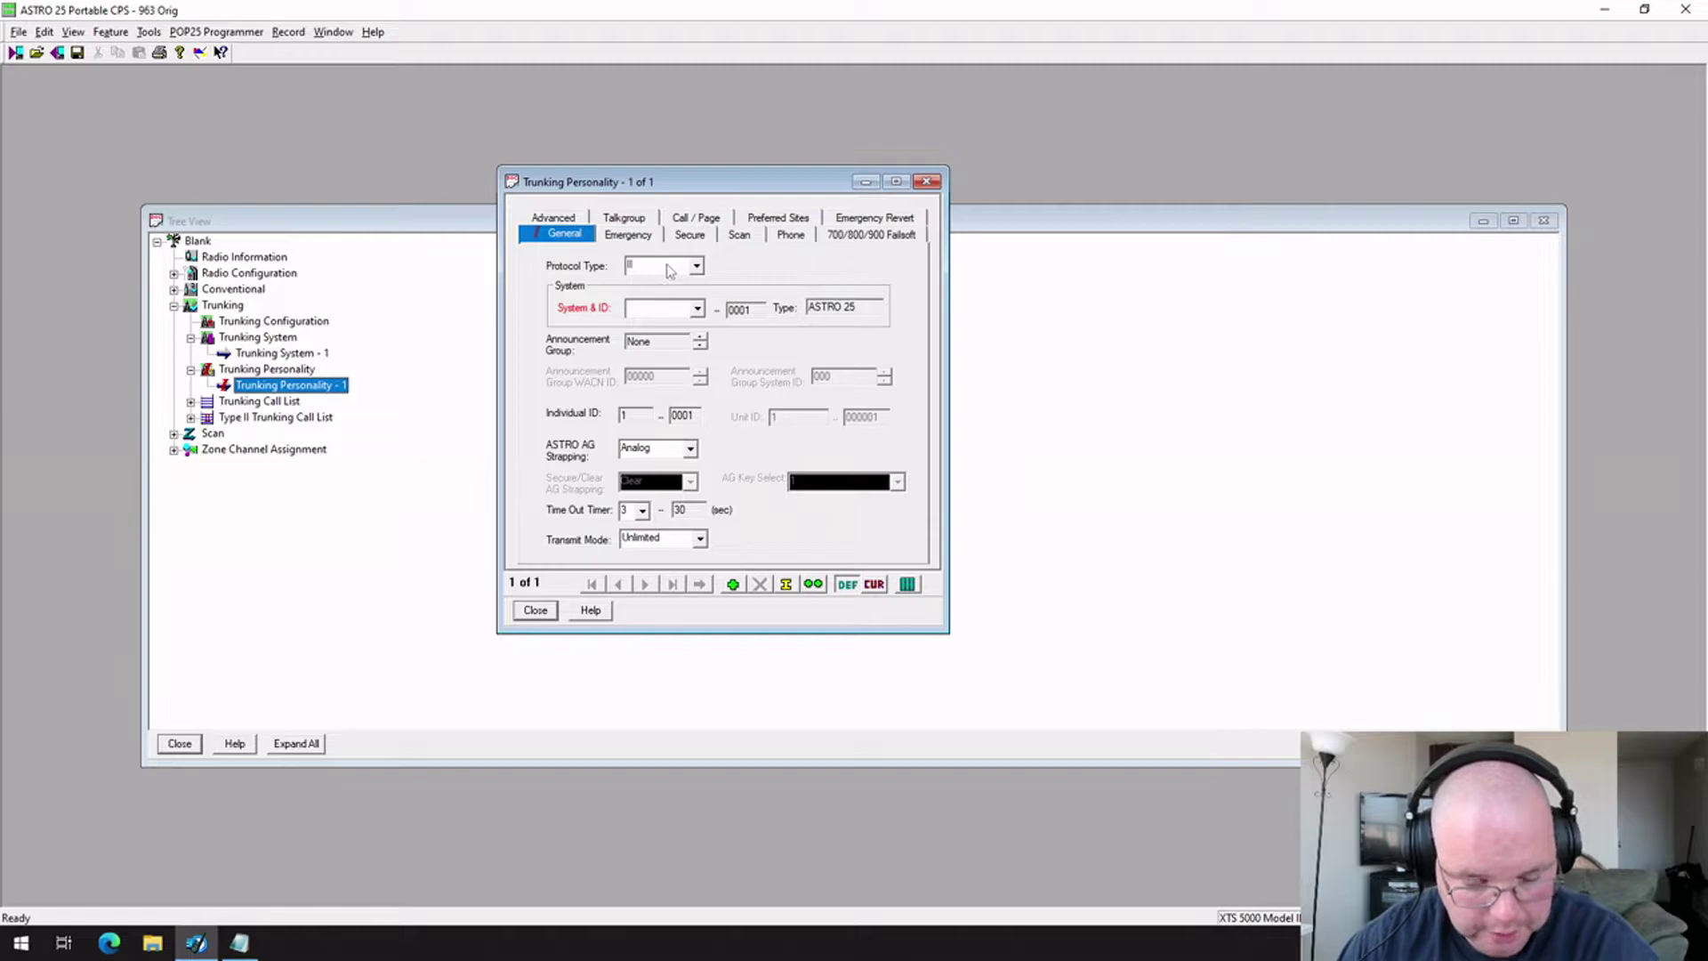
click(667, 268)
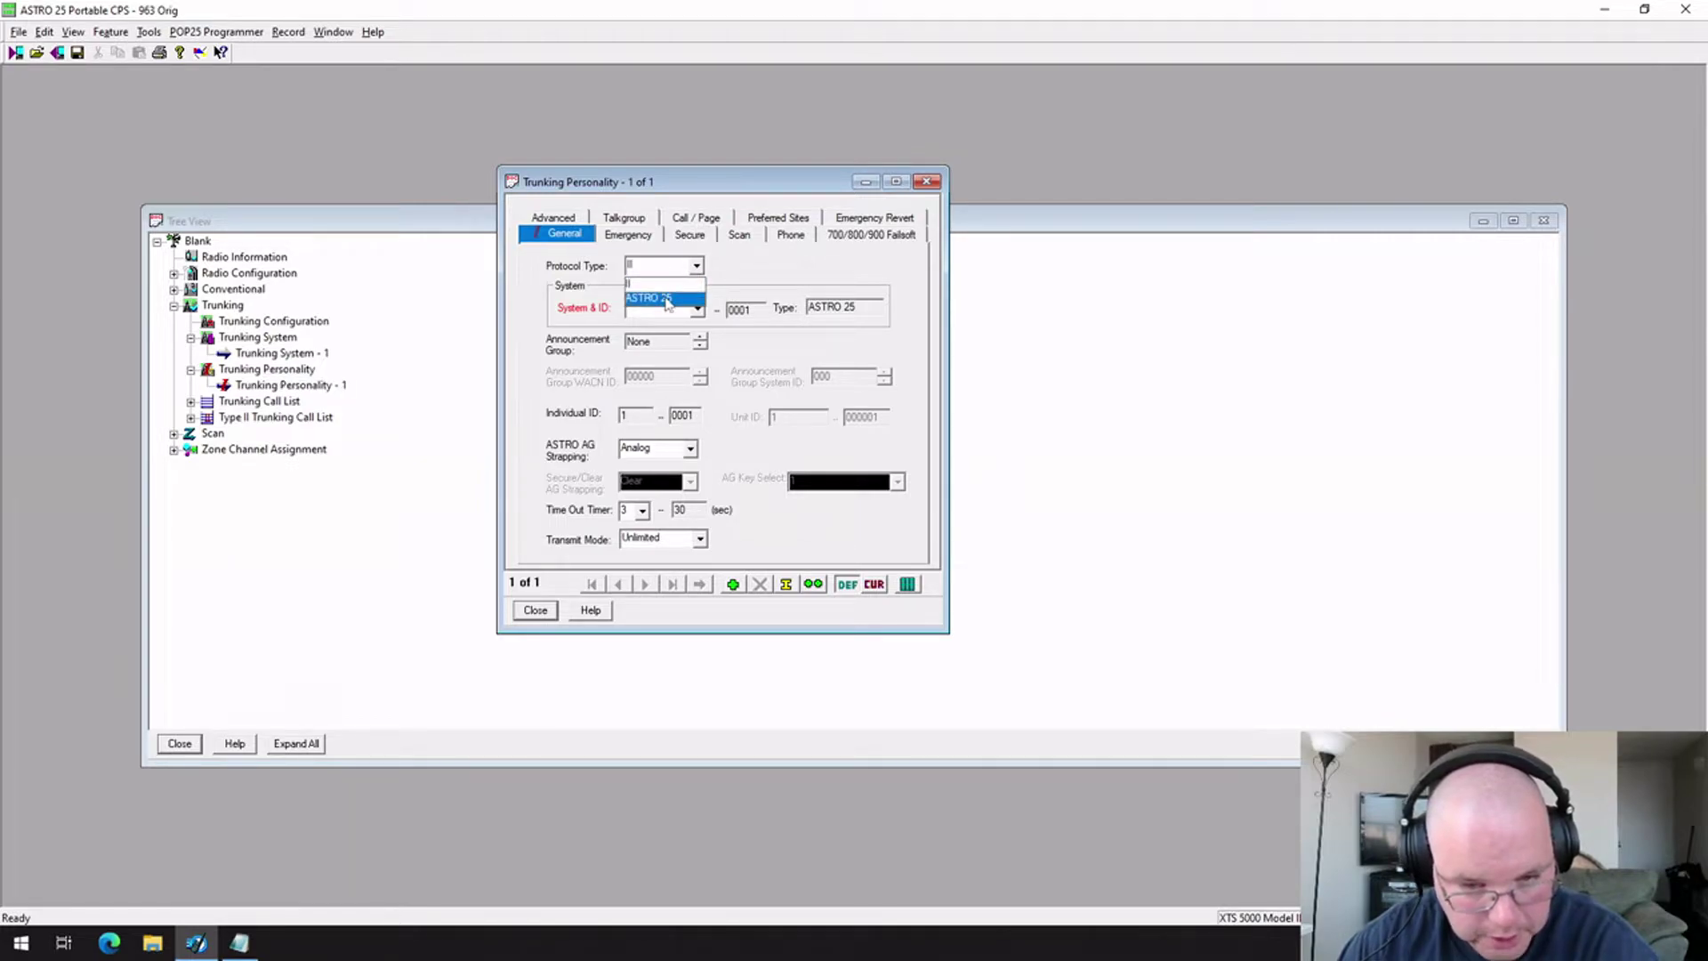
click(666, 299)
click(666, 308)
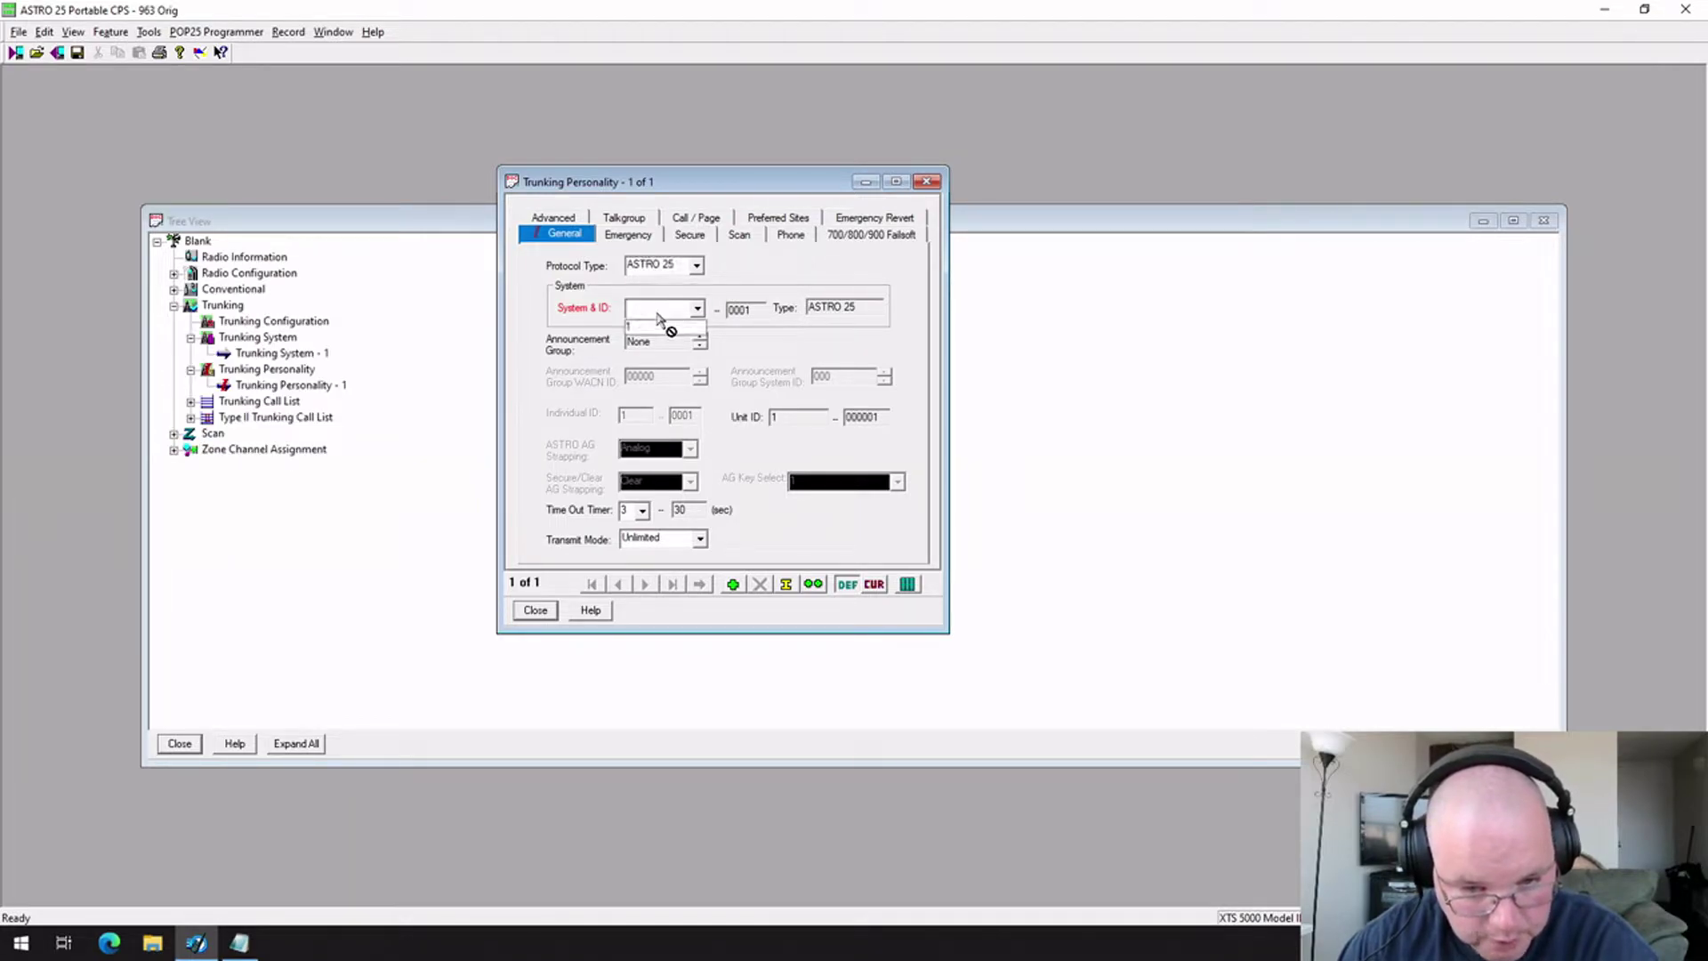
click(659, 328)
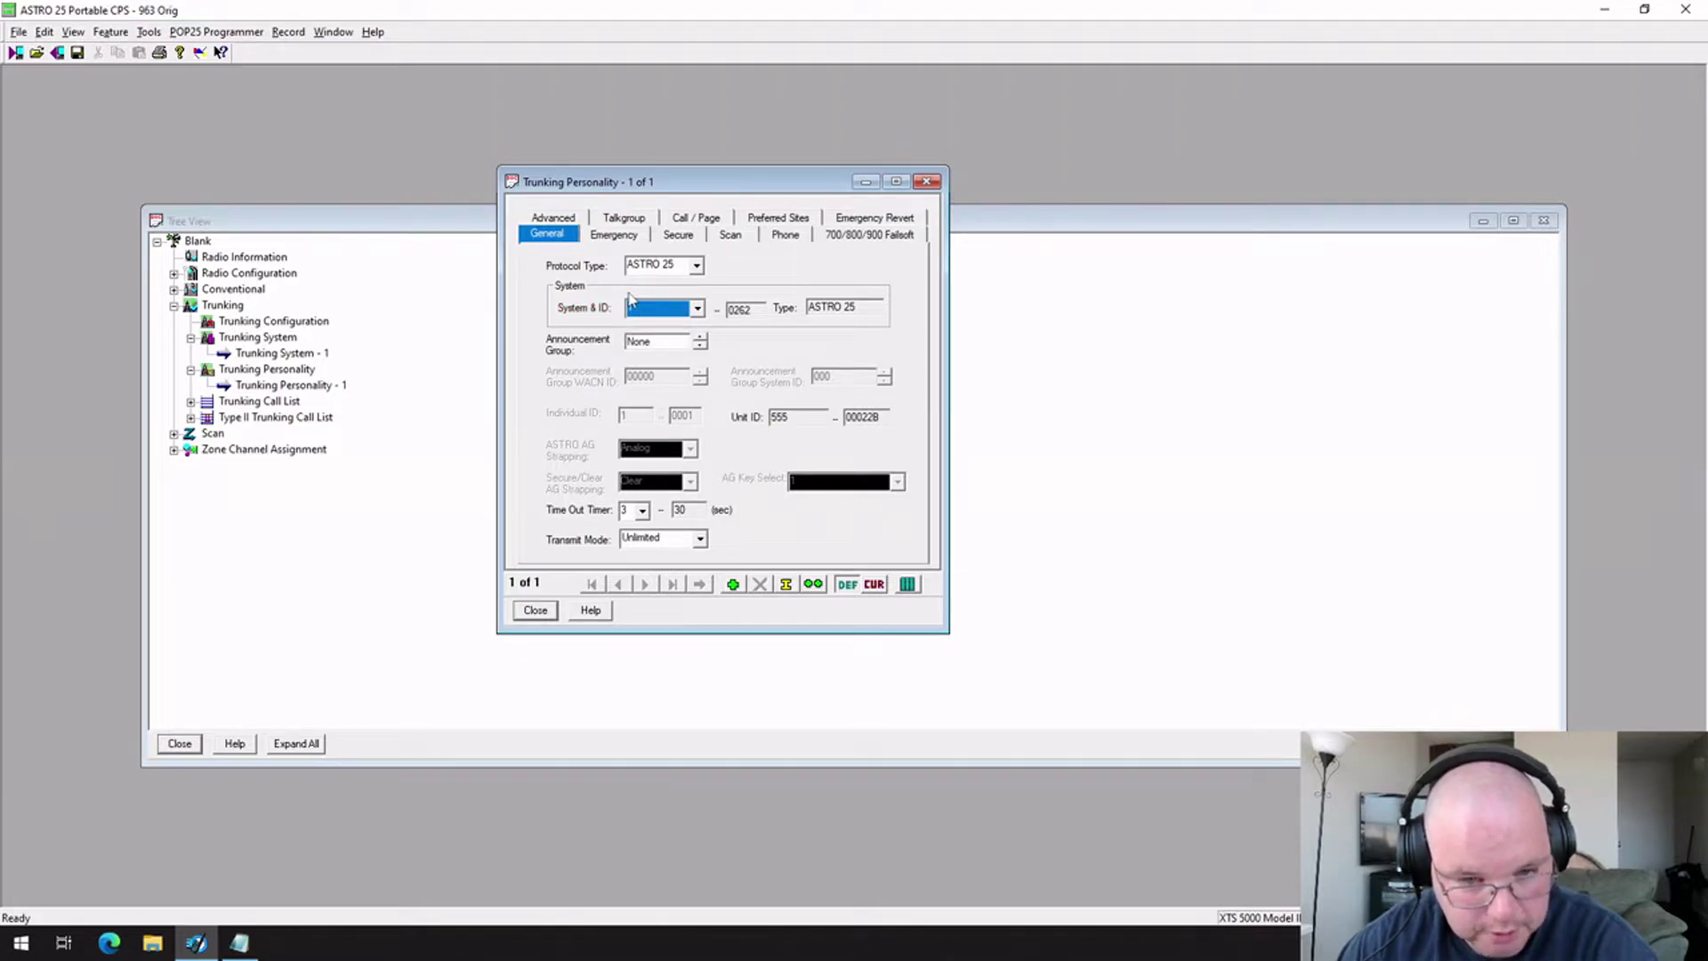
click(628, 220)
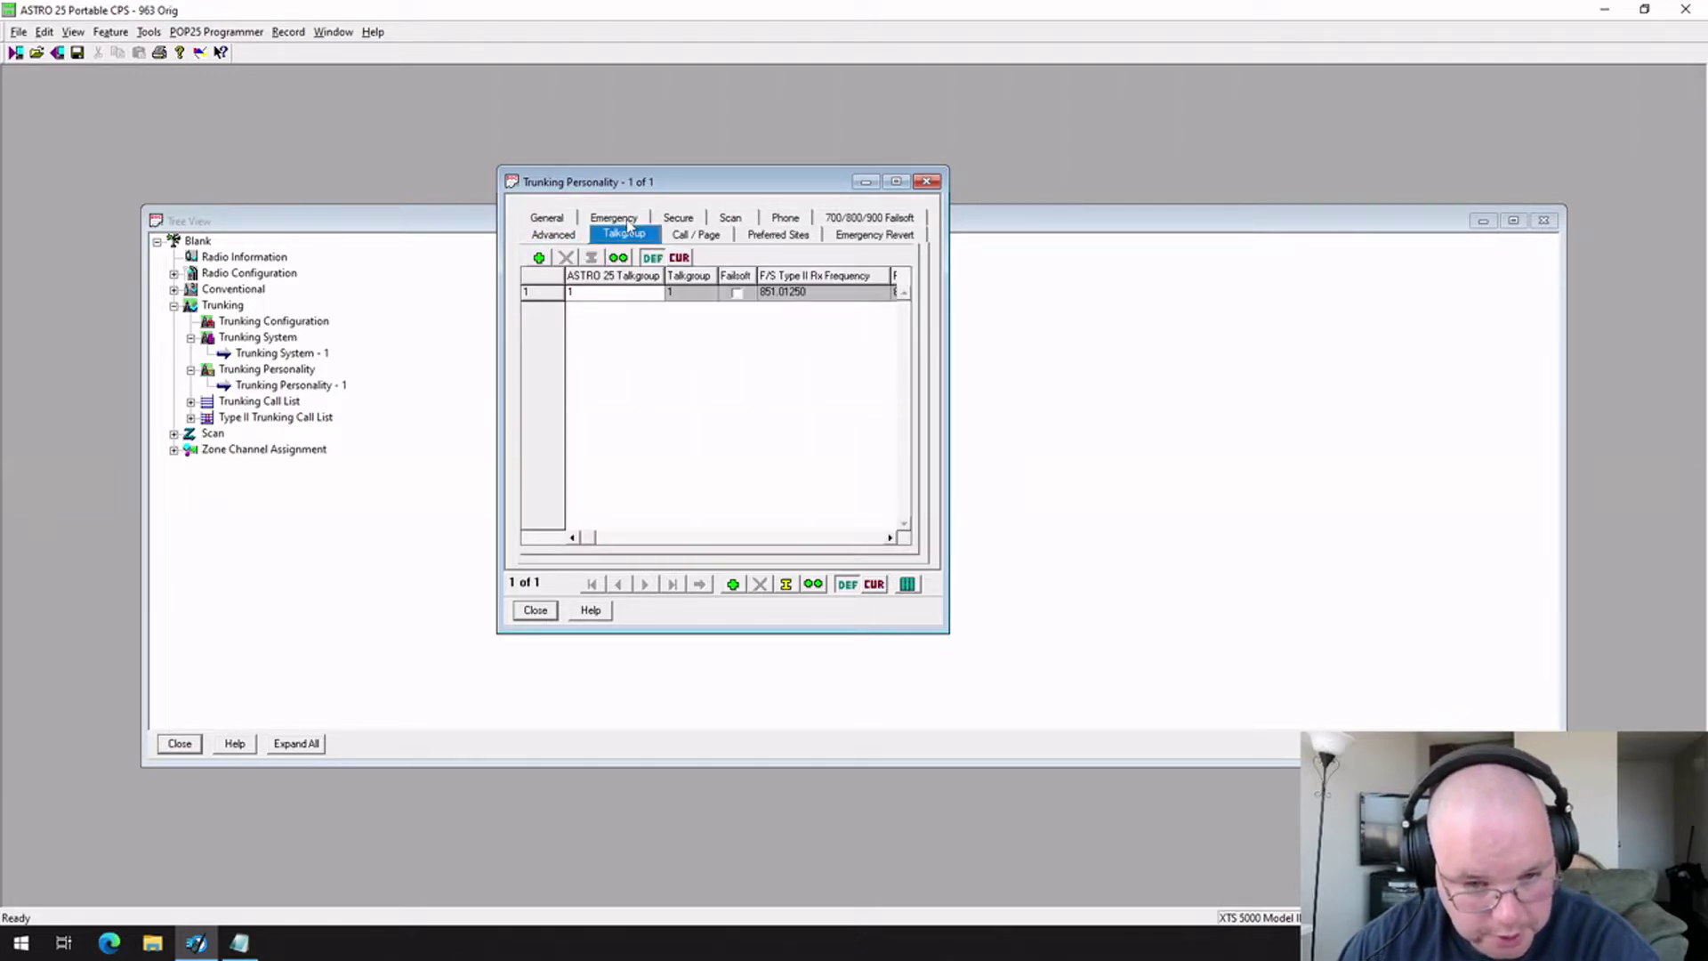
Enter A001 as the first ASTRO 25 Talkgroup, then close the Trunking Personality window
click(610, 295)
click(610, 295)
double_click(610, 294)
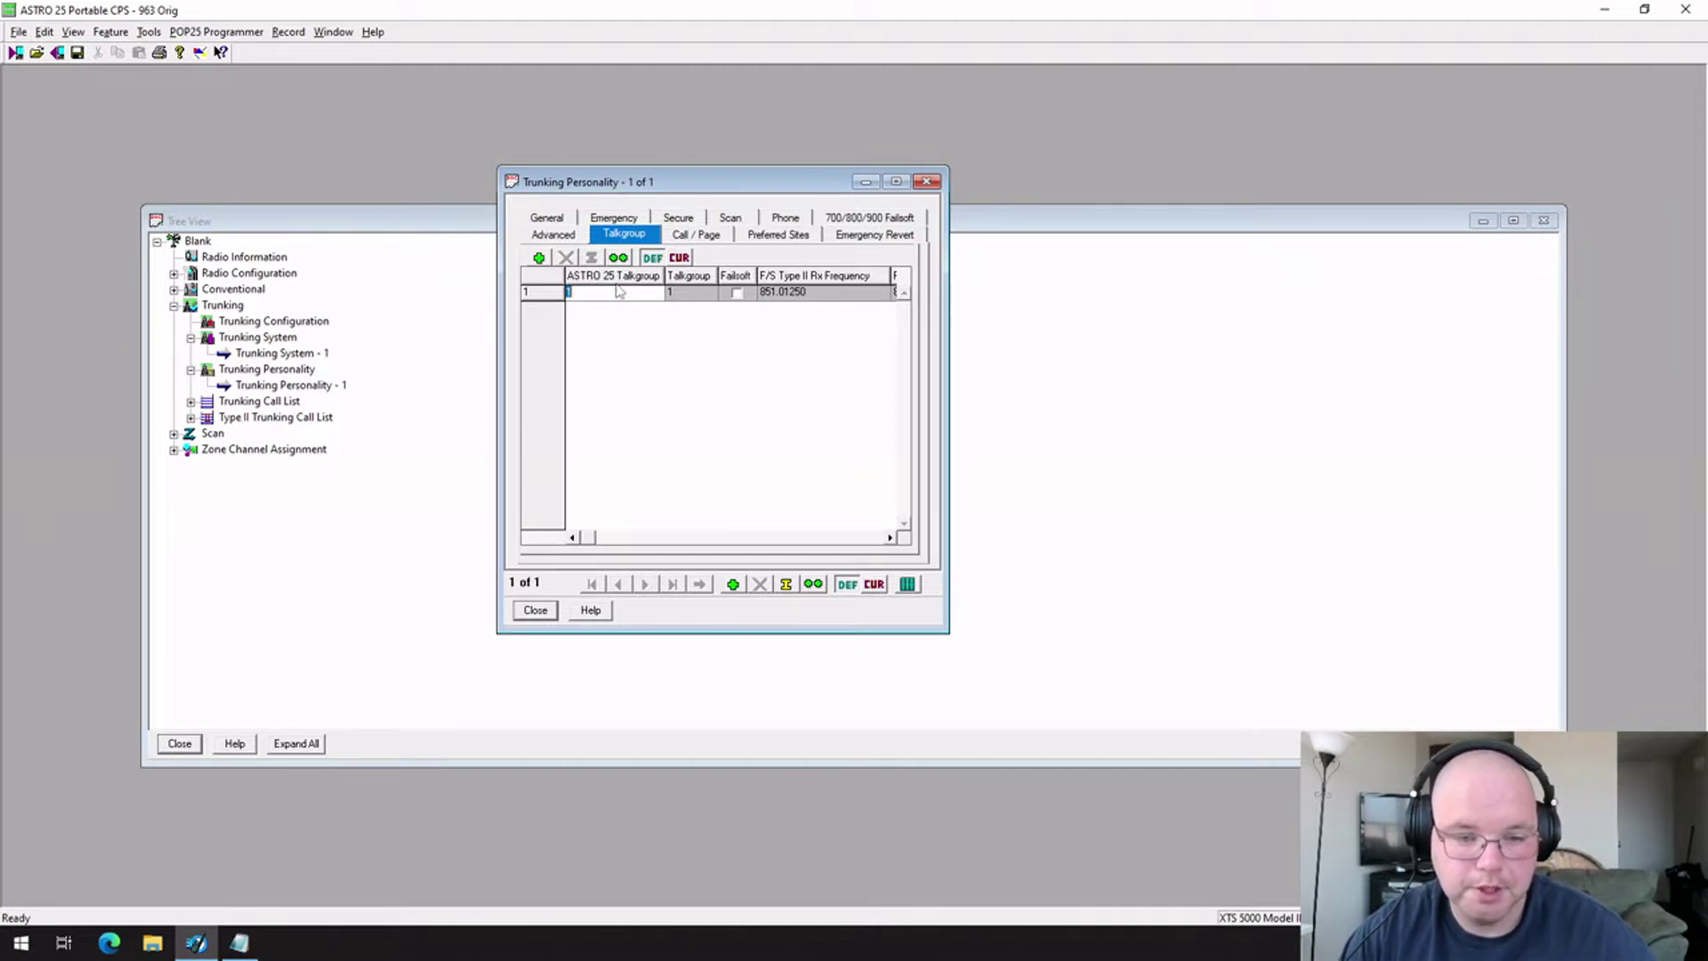
text(4)
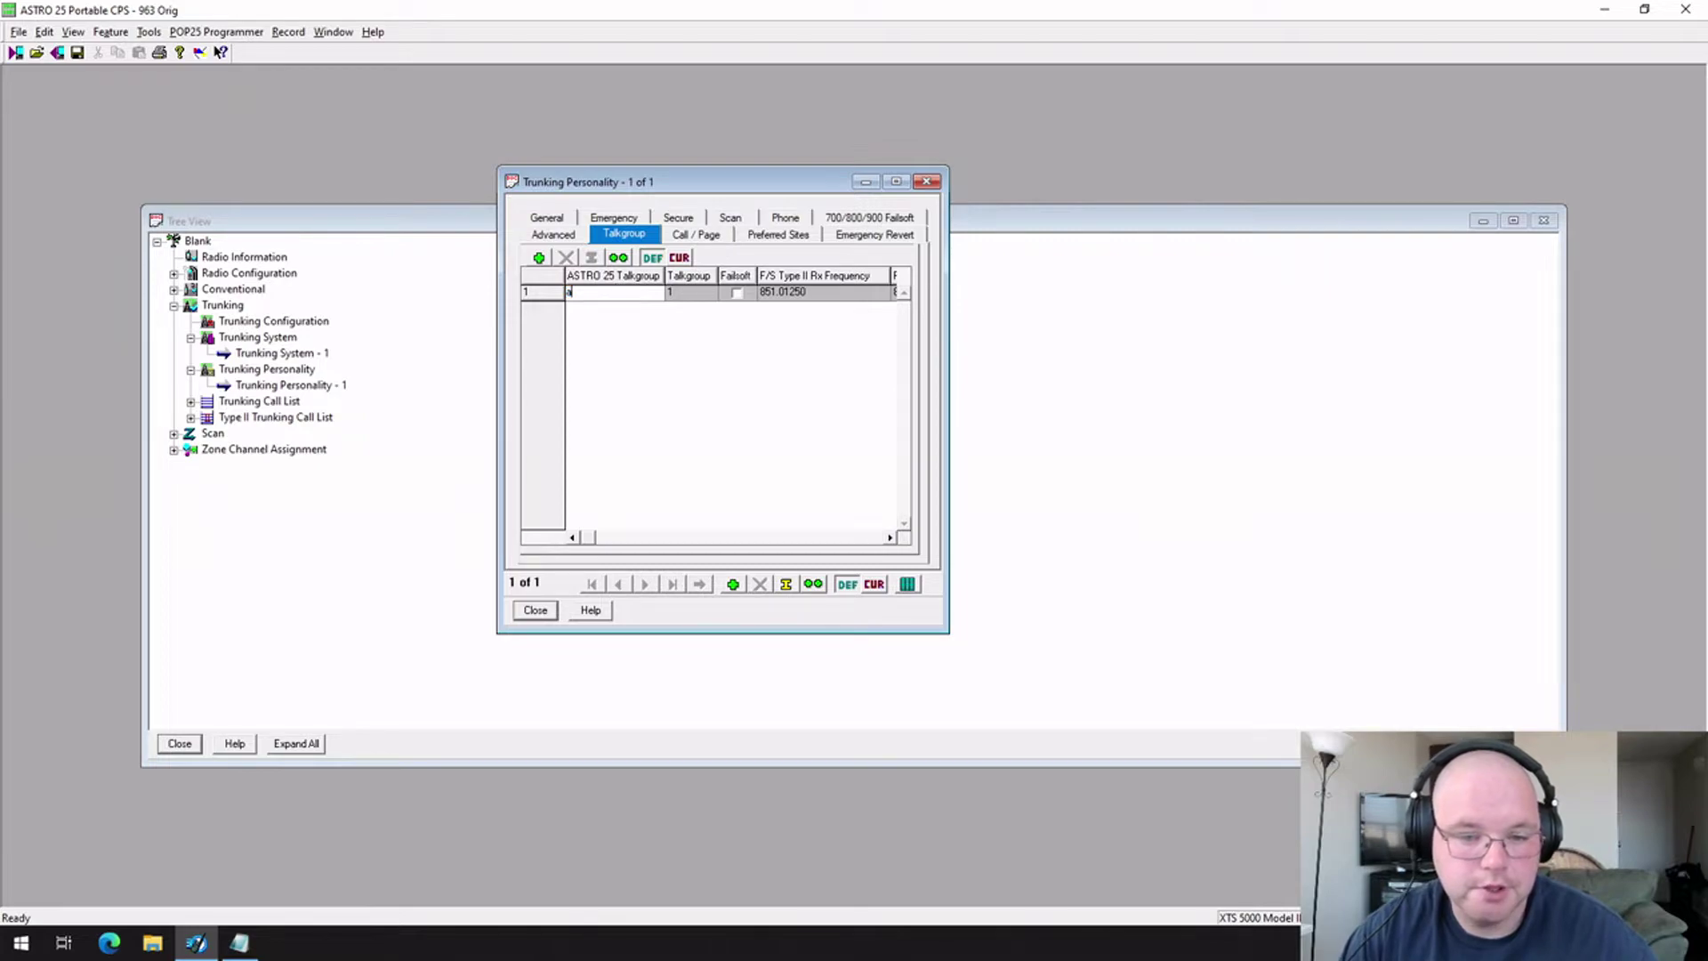
text(001)
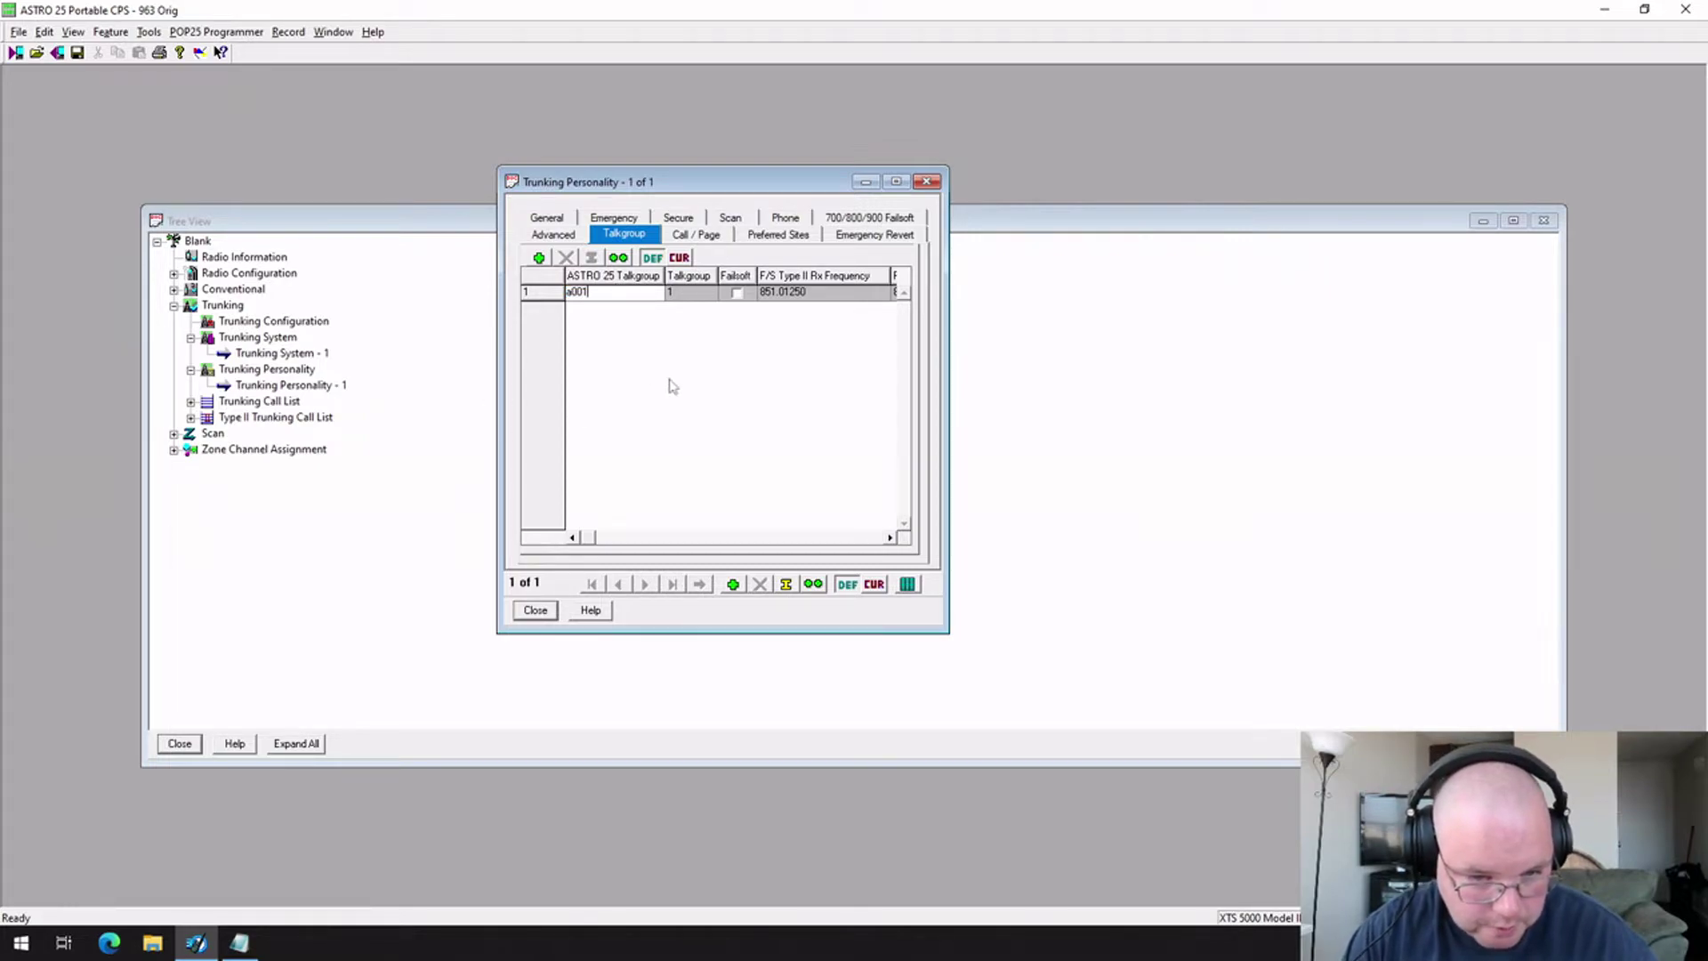
key(Return)
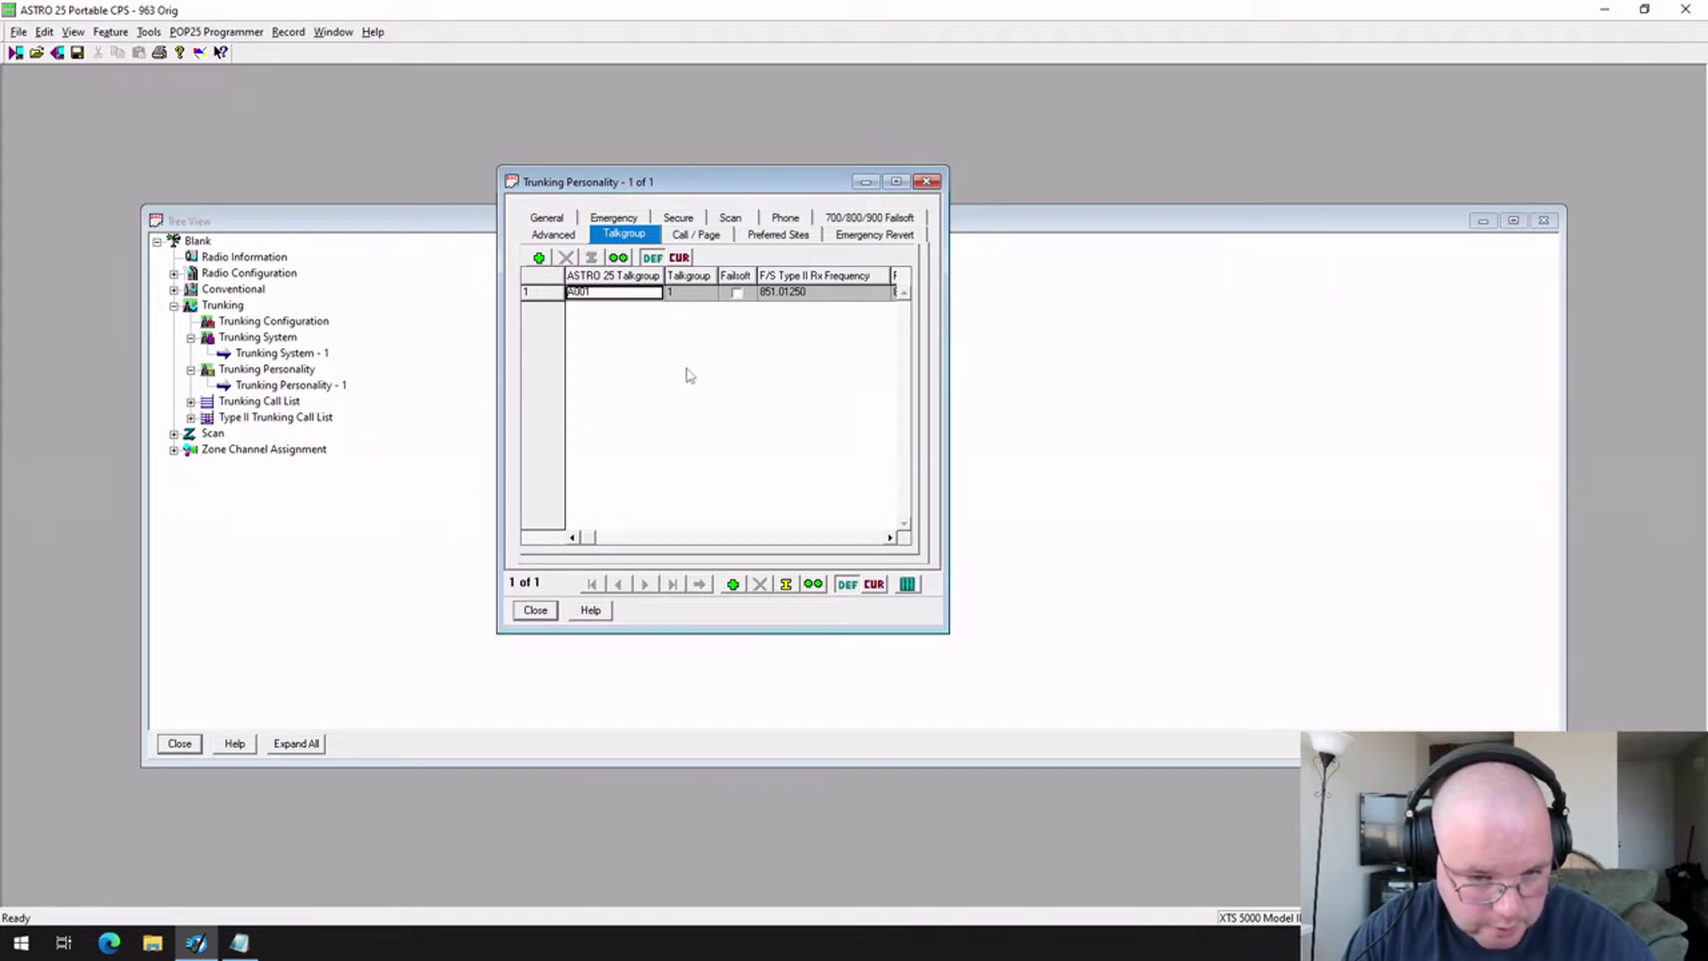
click(697, 294)
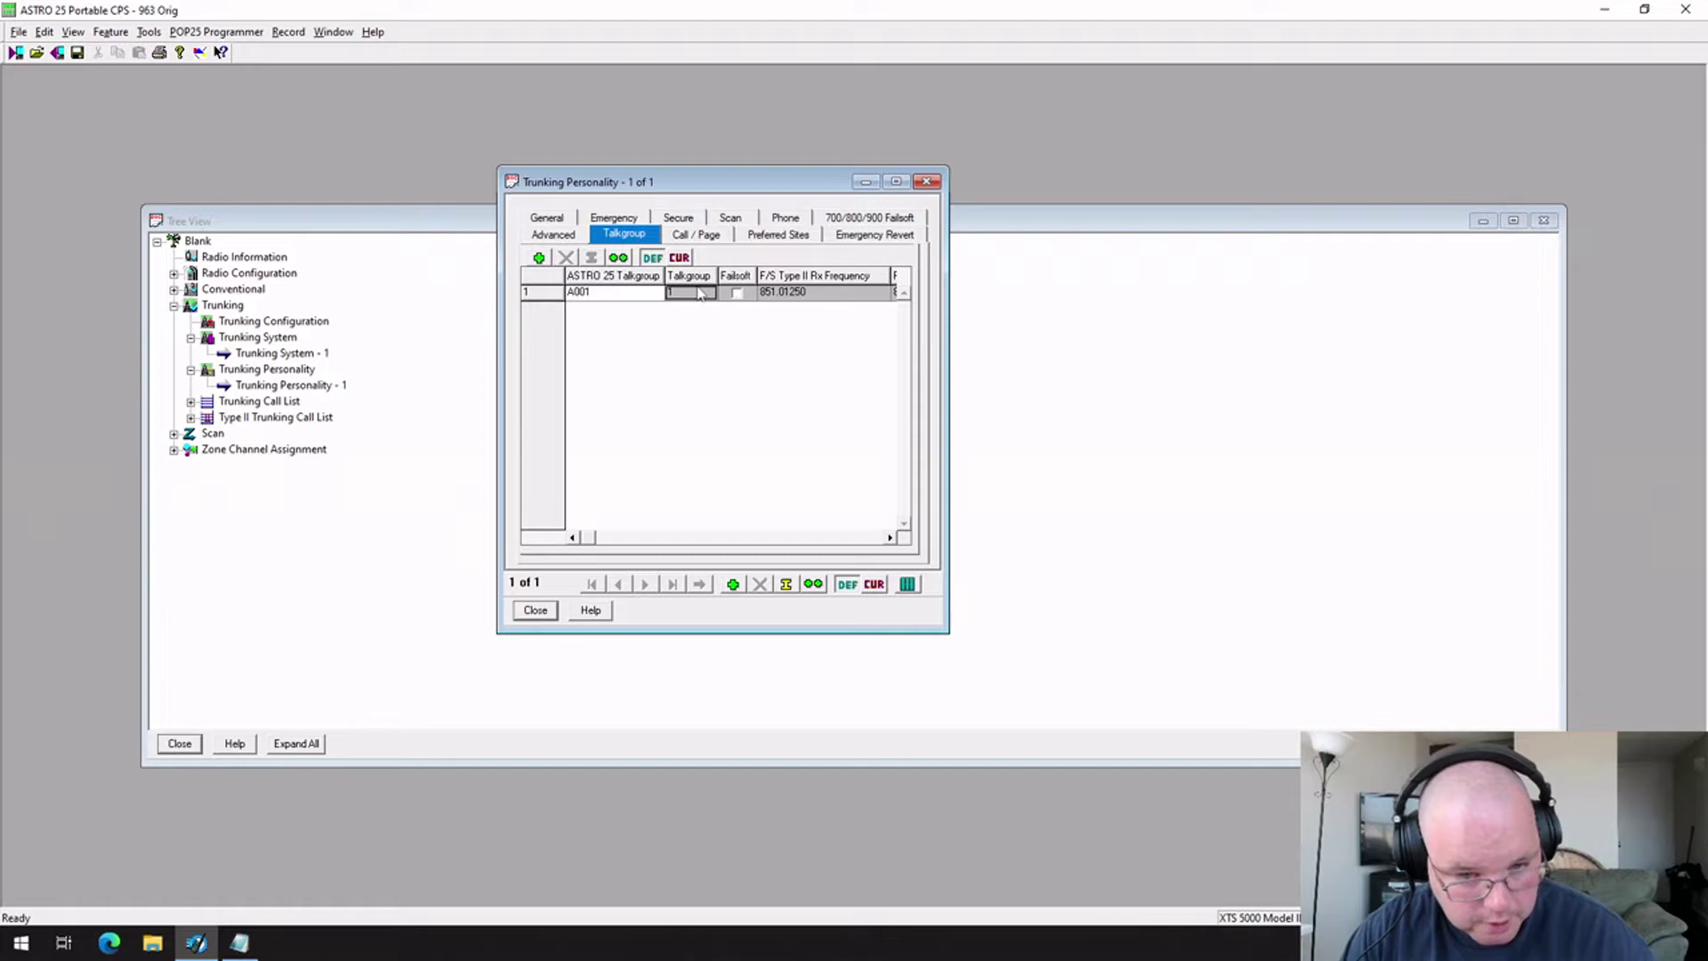
click(926, 183)
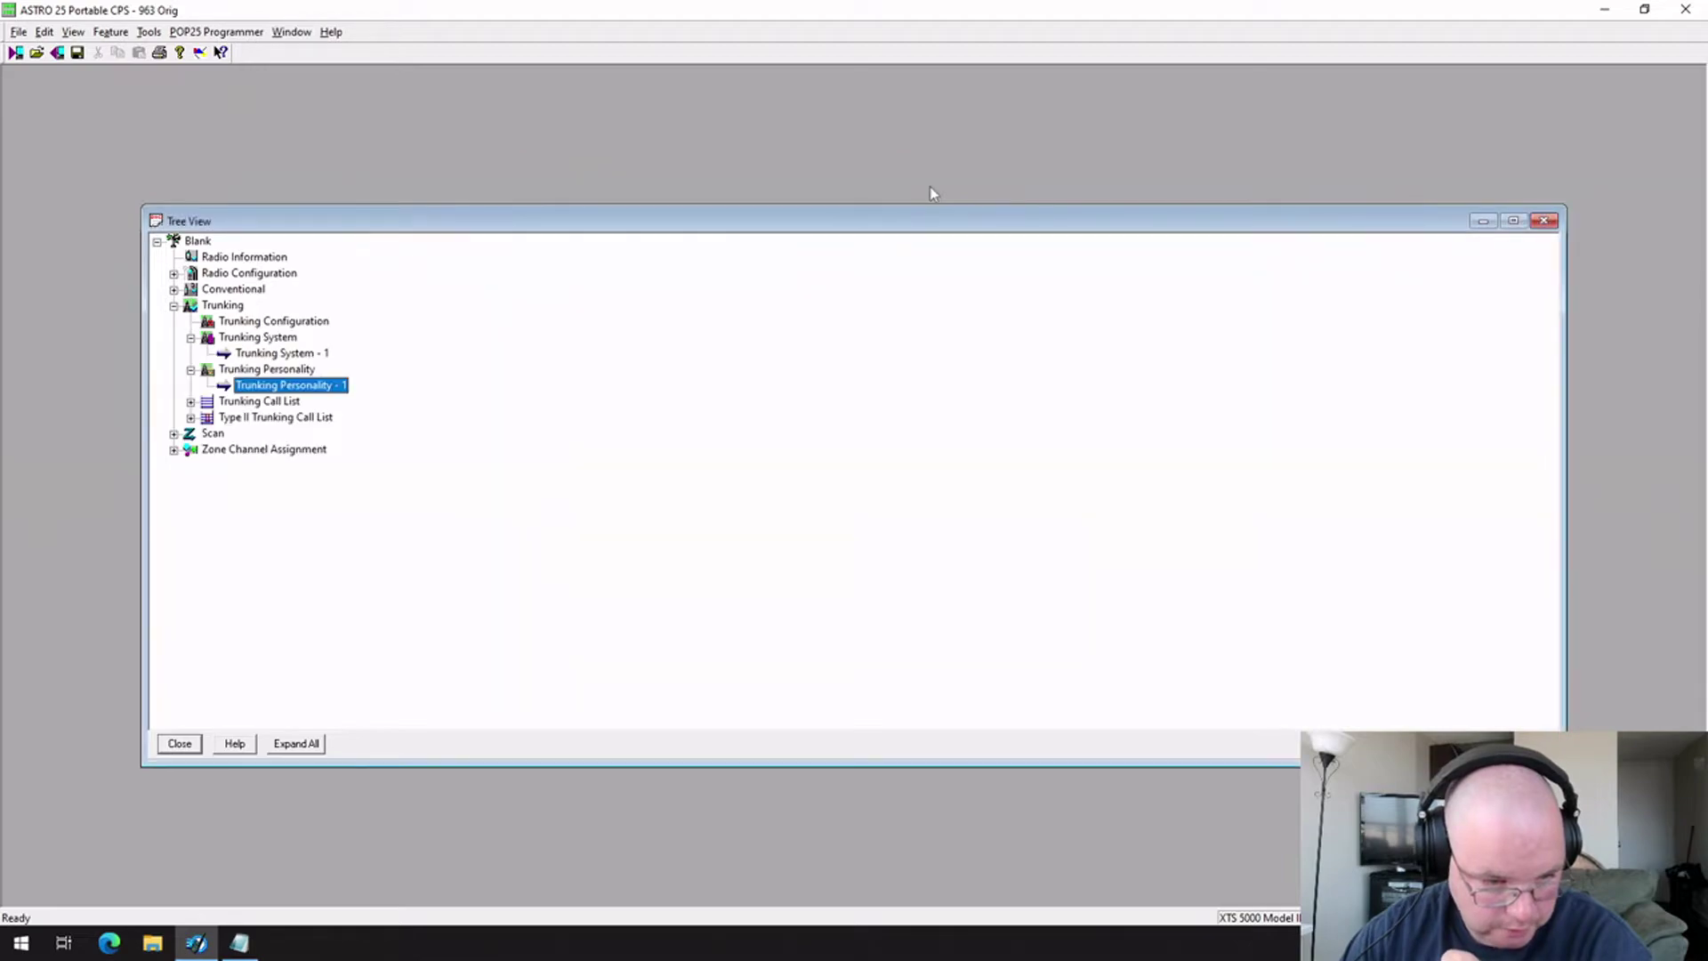
Collapse Trunking and open Zone Channel Assignment - 1 from the tree
click(173, 306)
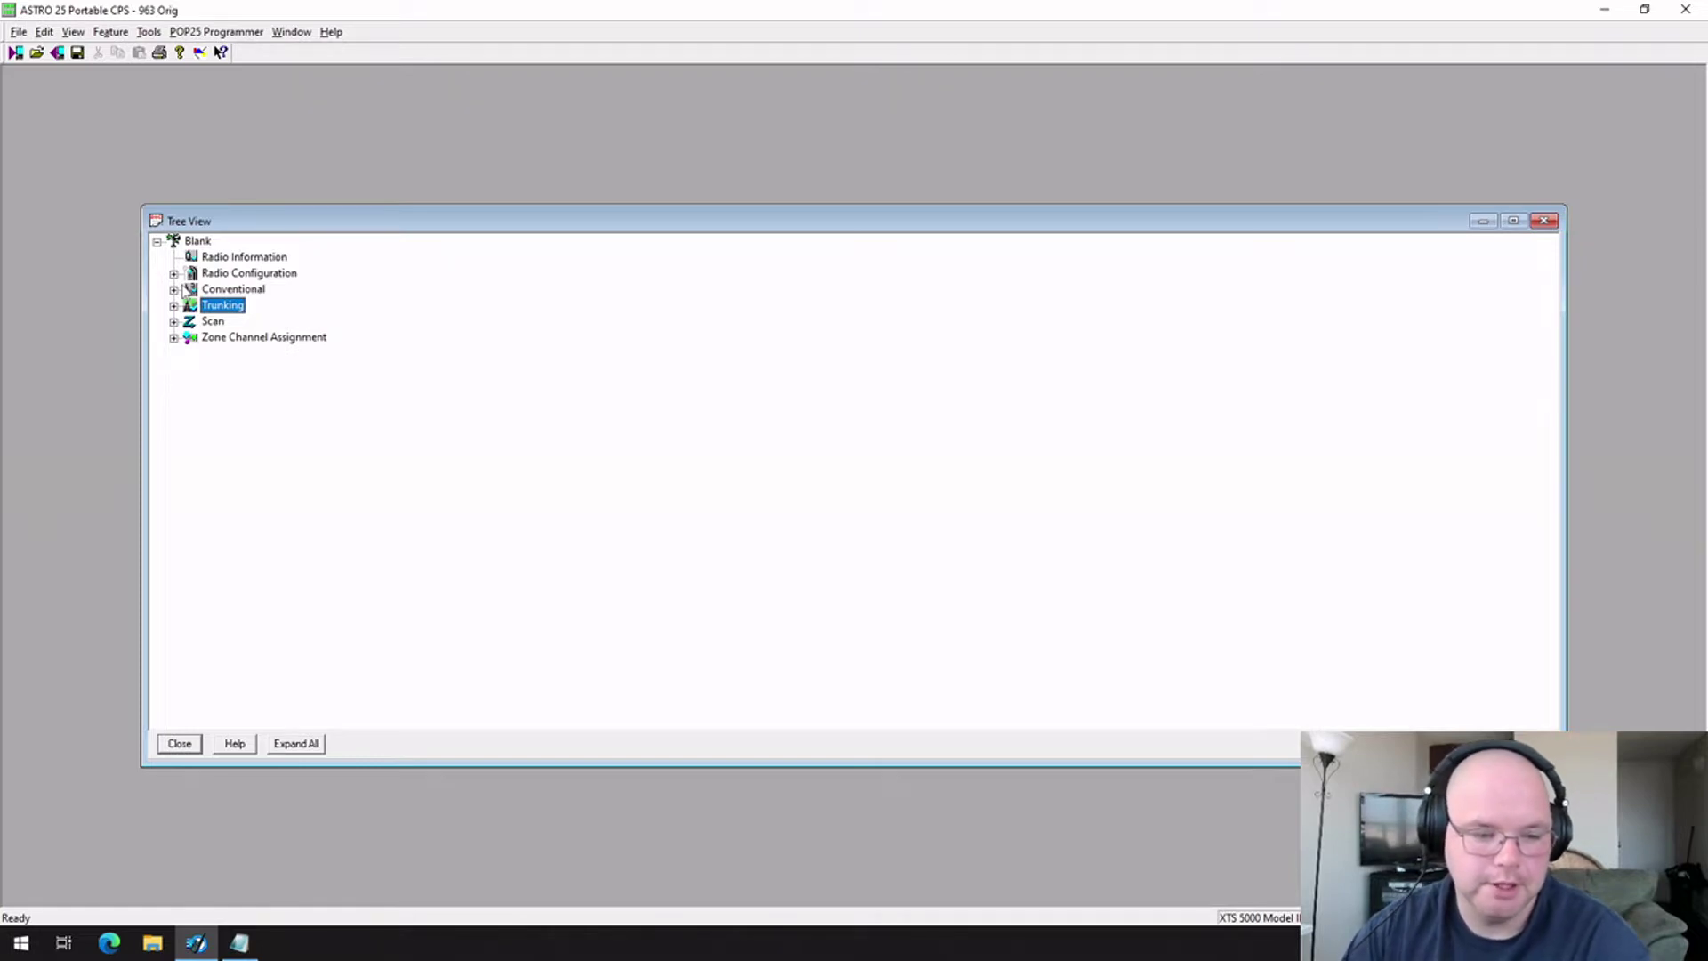
double_click(296, 342)
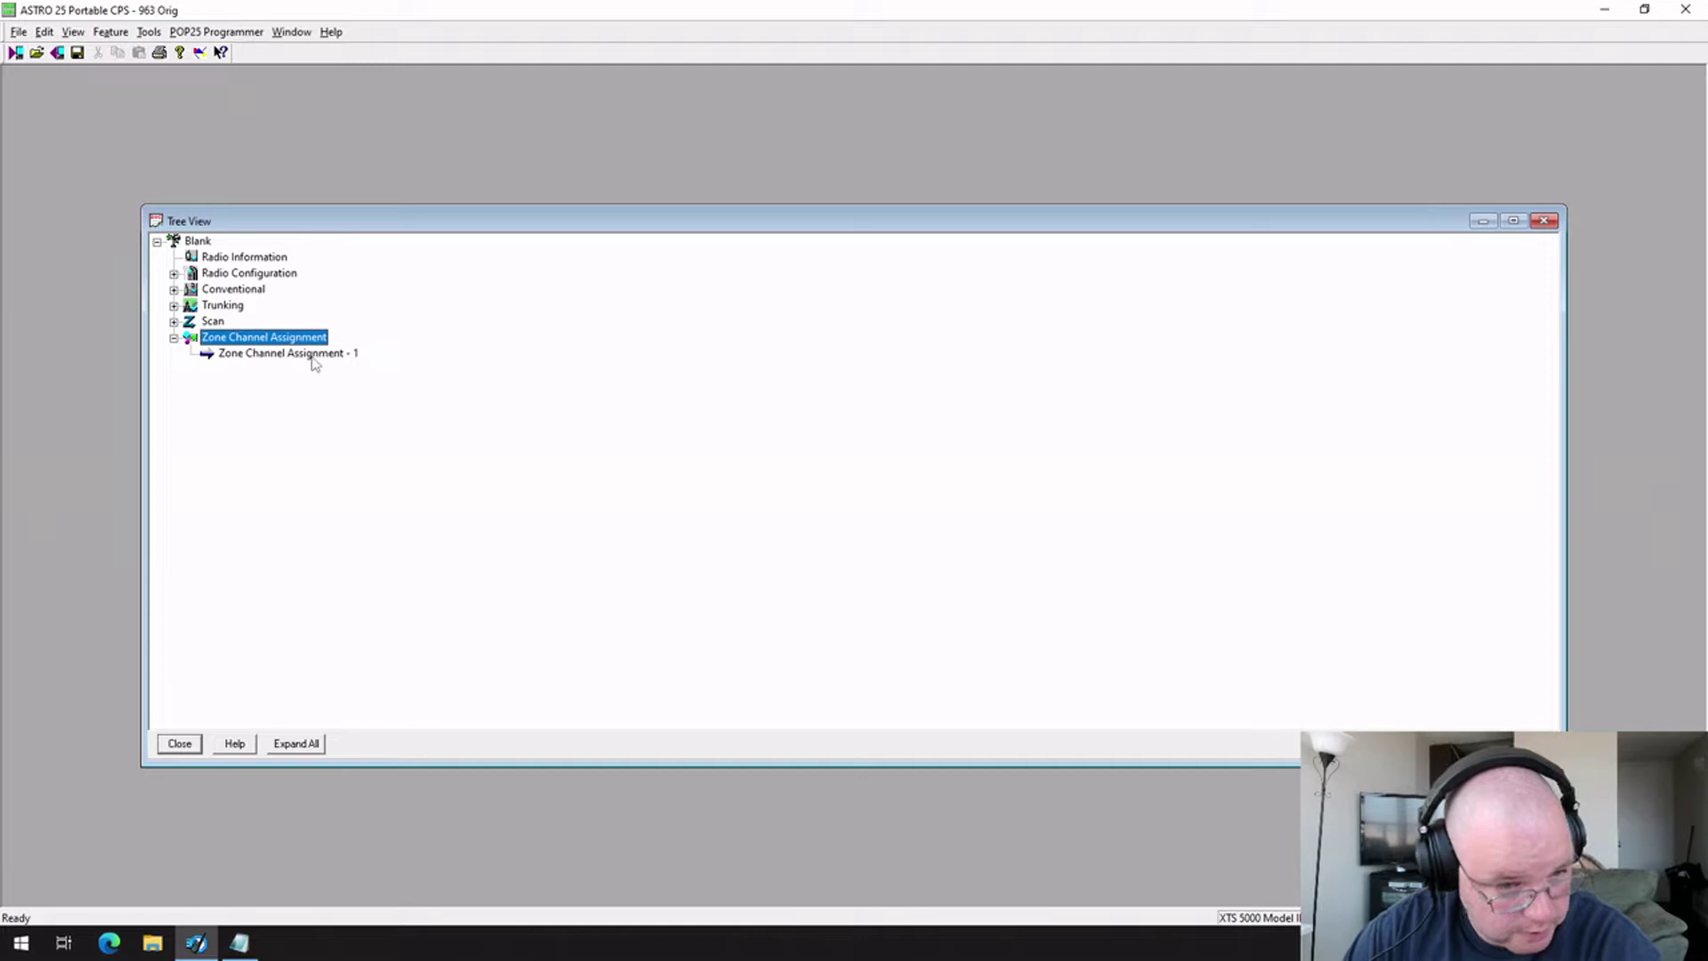
double_click(312, 354)
Show zone 1's Channels list in an enlarged window moved right, and select the Direct channel name
click(131, 143)
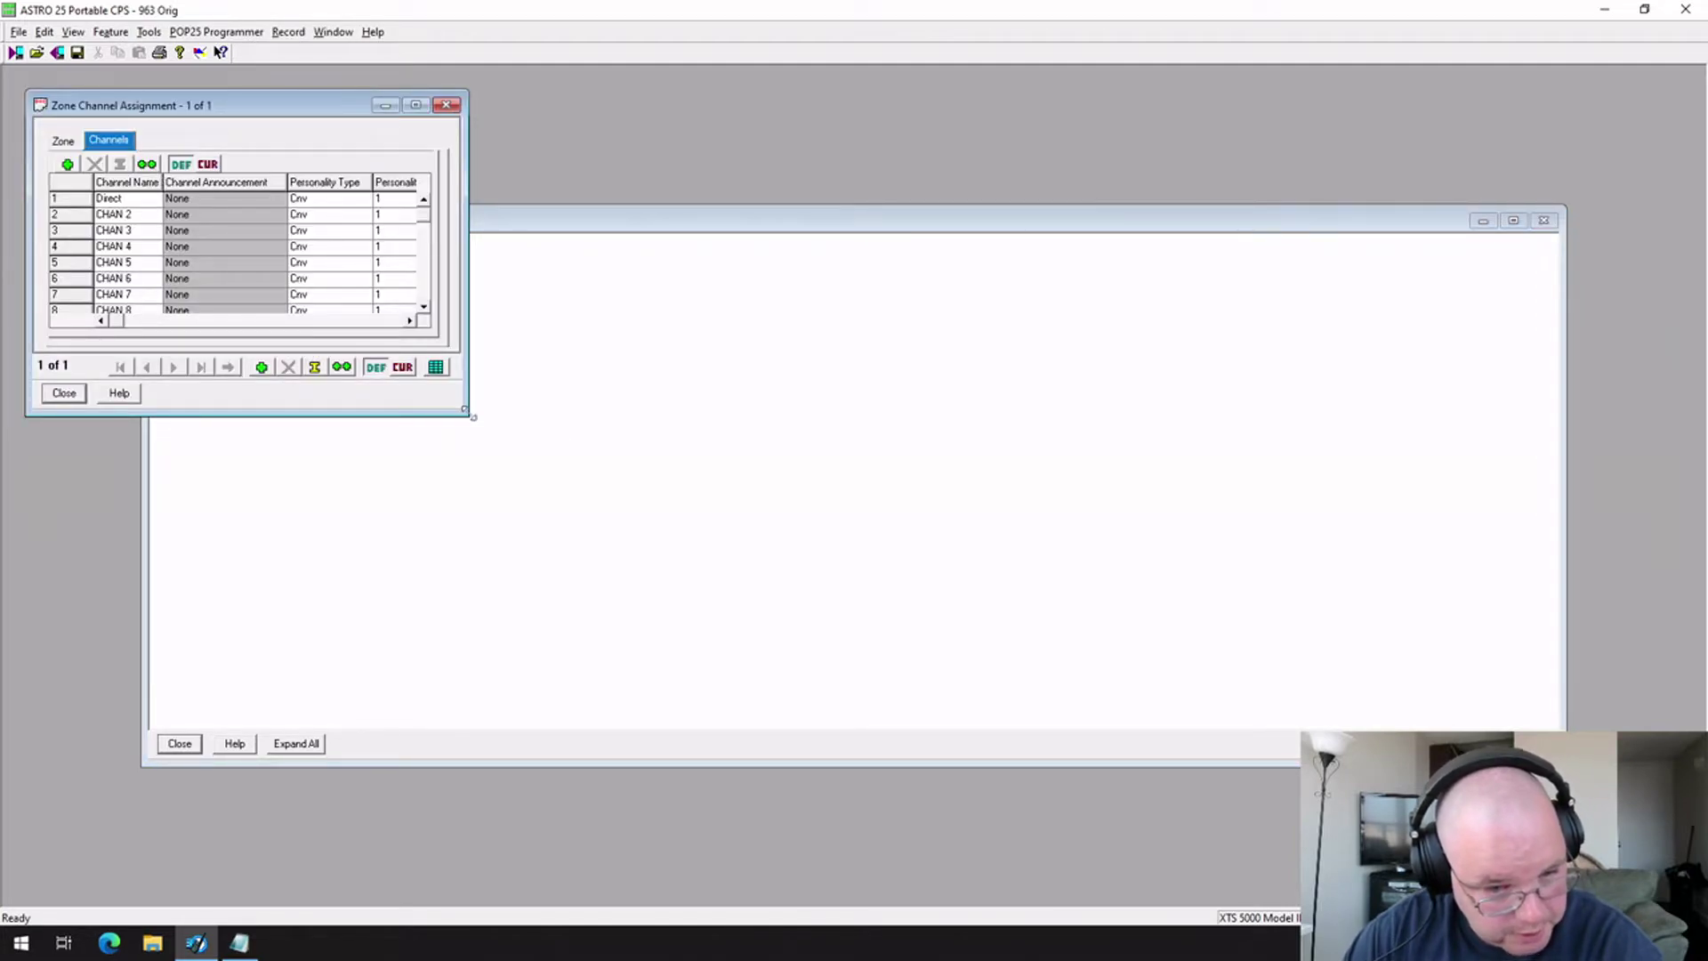
drag(467, 410, 1306, 637)
drag(633, 105, 921, 110)
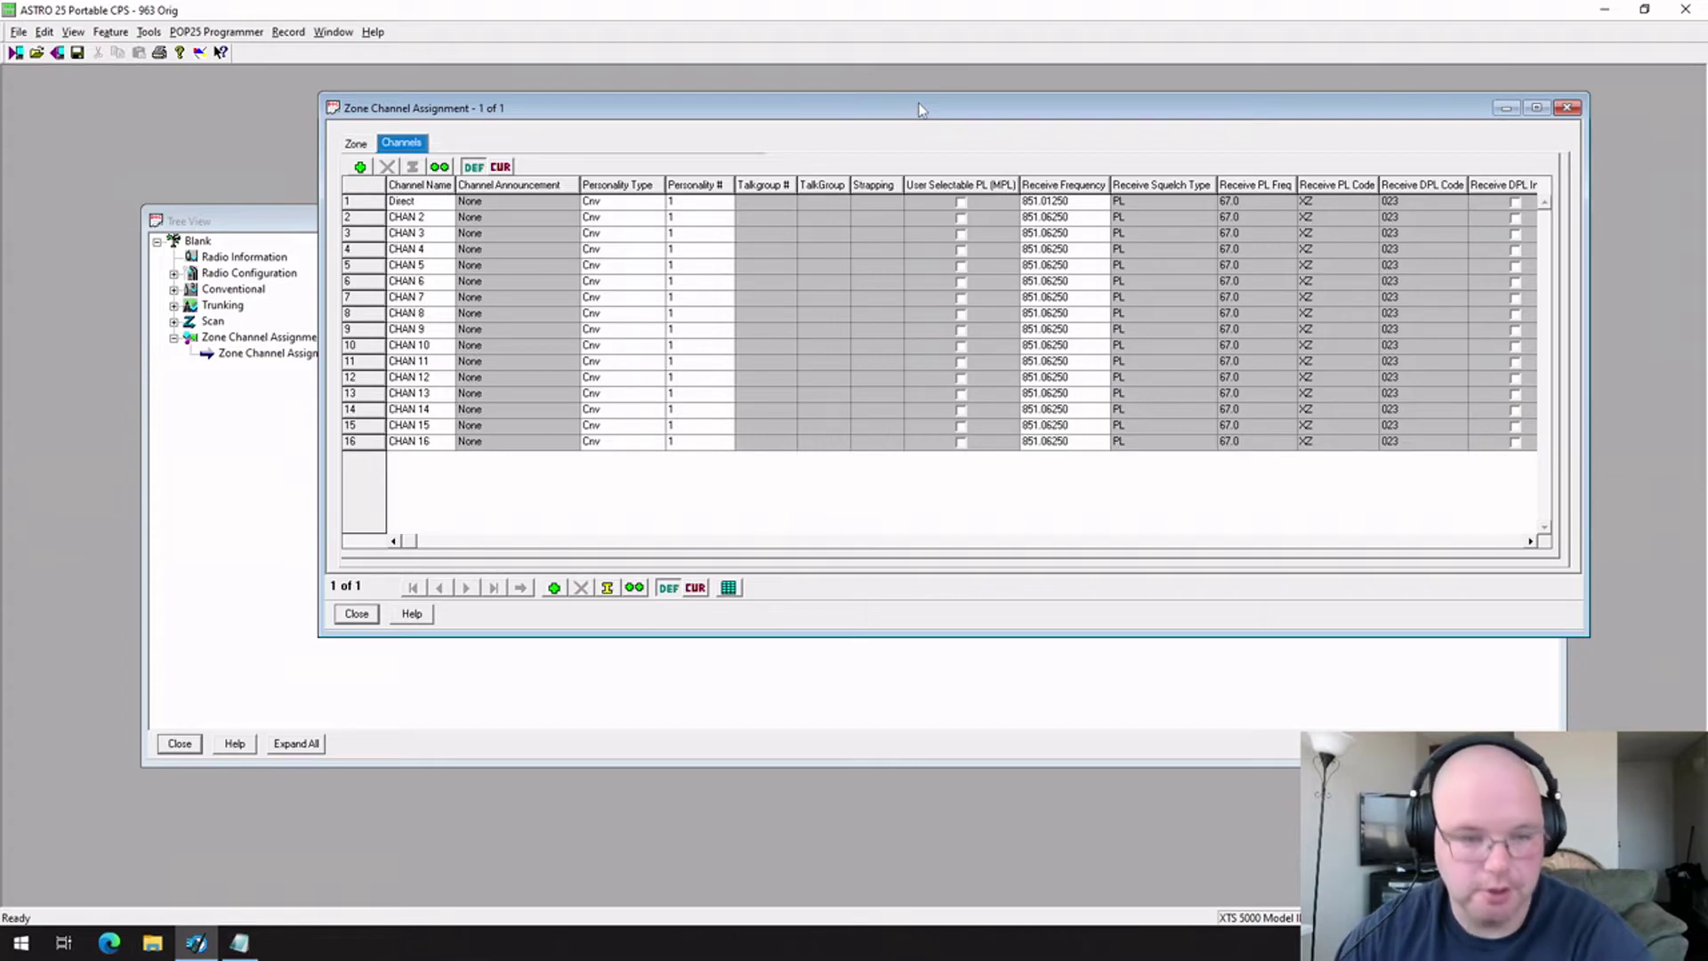
click(421, 210)
click(420, 210)
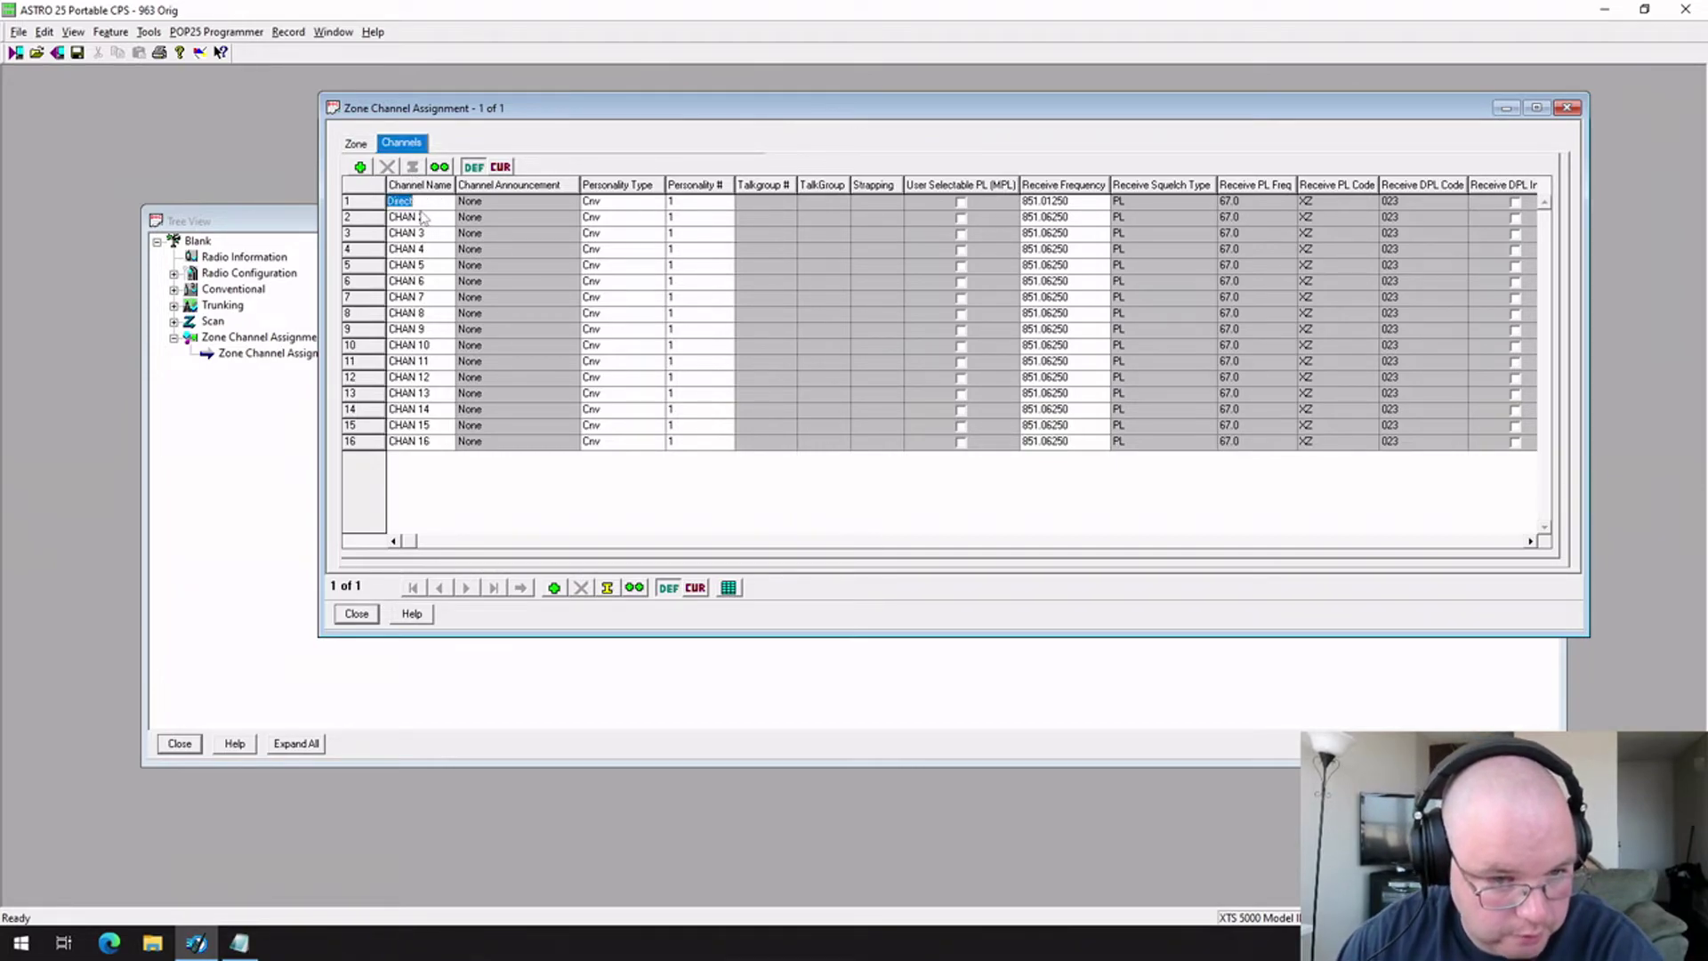
Set CHAN 2 to Personality # 2 and CHAN 3 to Personality # 3
click(719, 222)
click(726, 219)
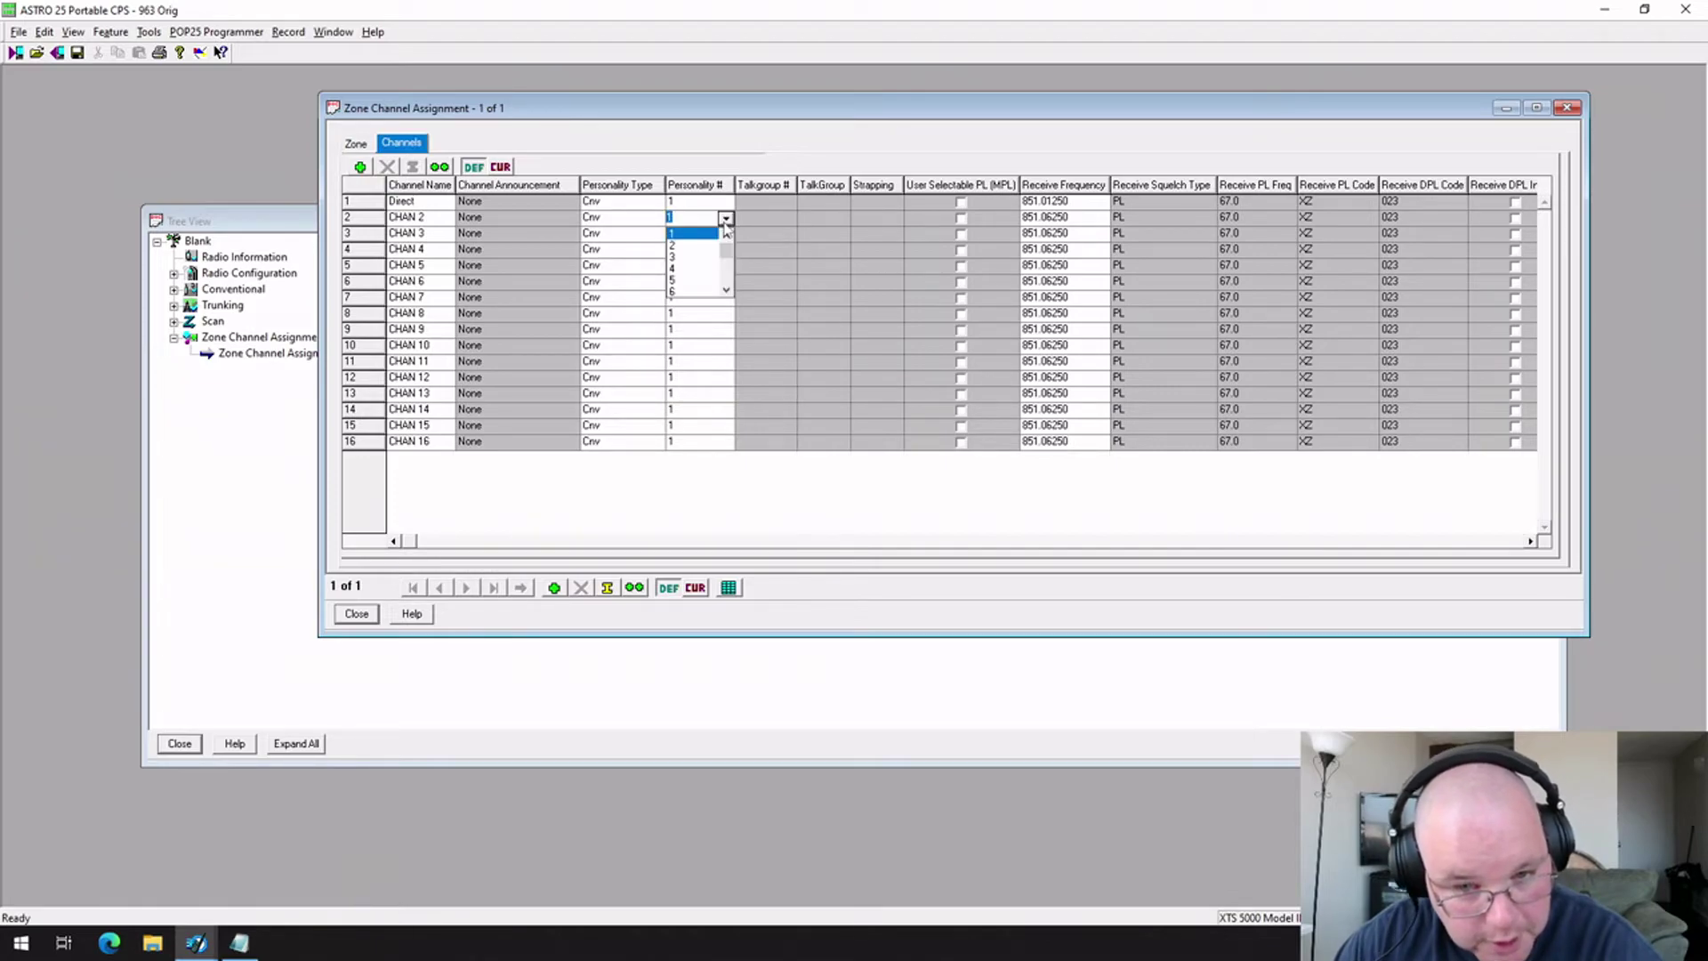
click(715, 246)
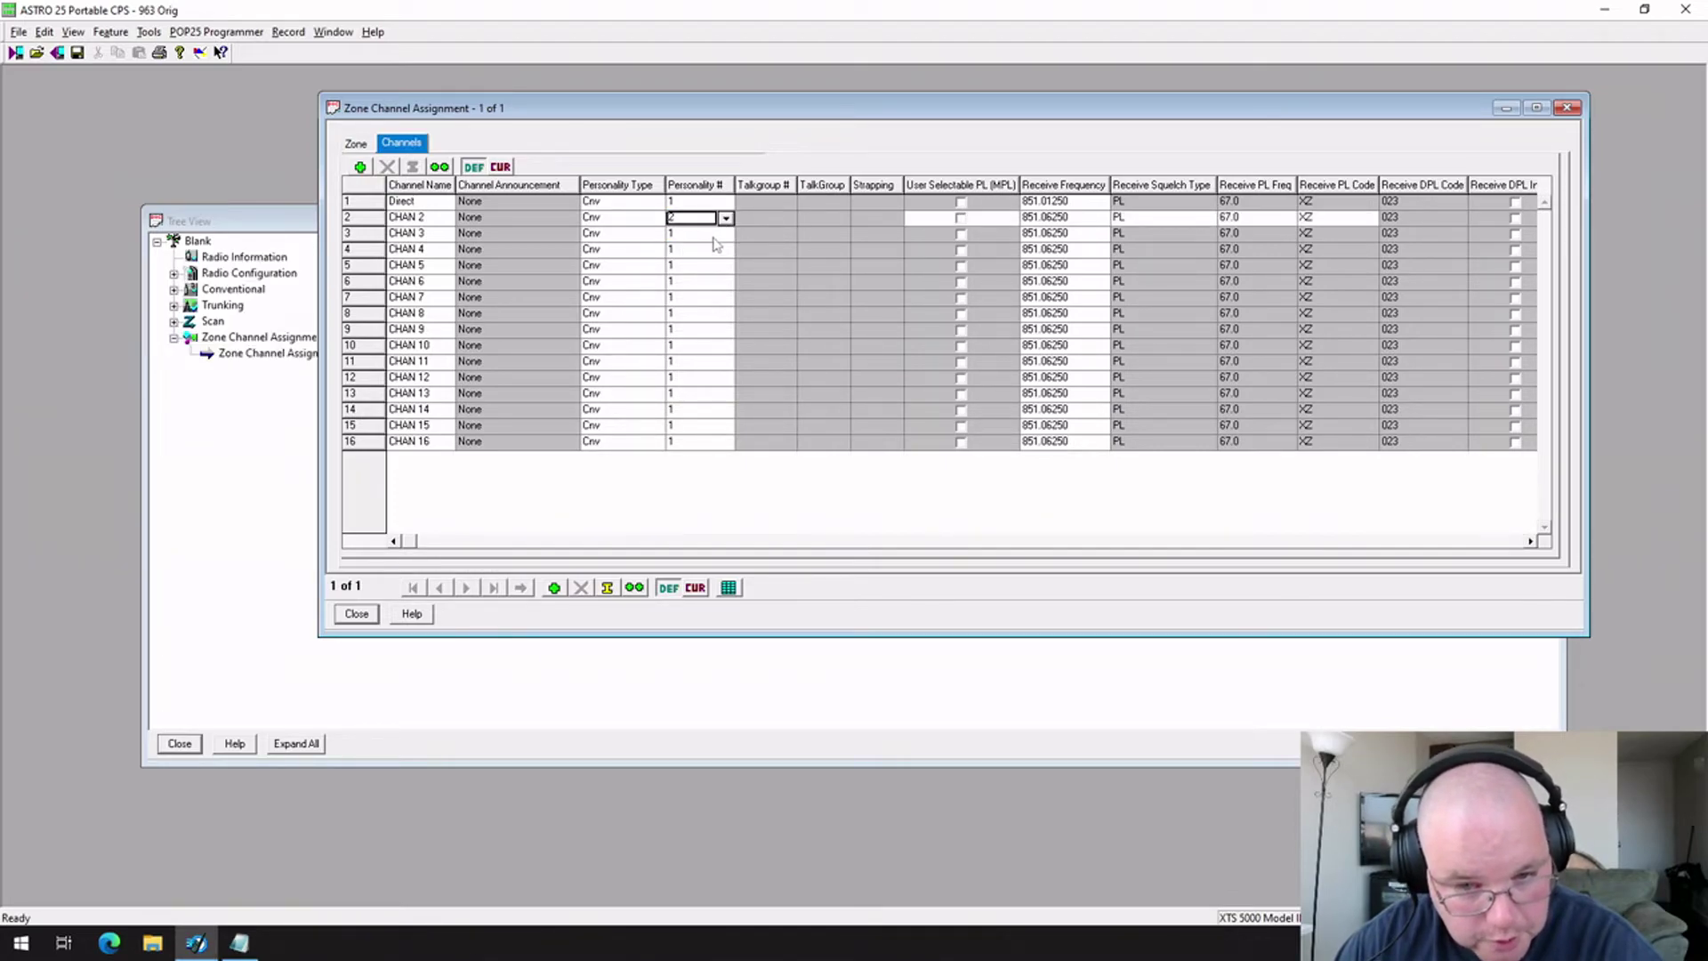
click(717, 234)
click(726, 234)
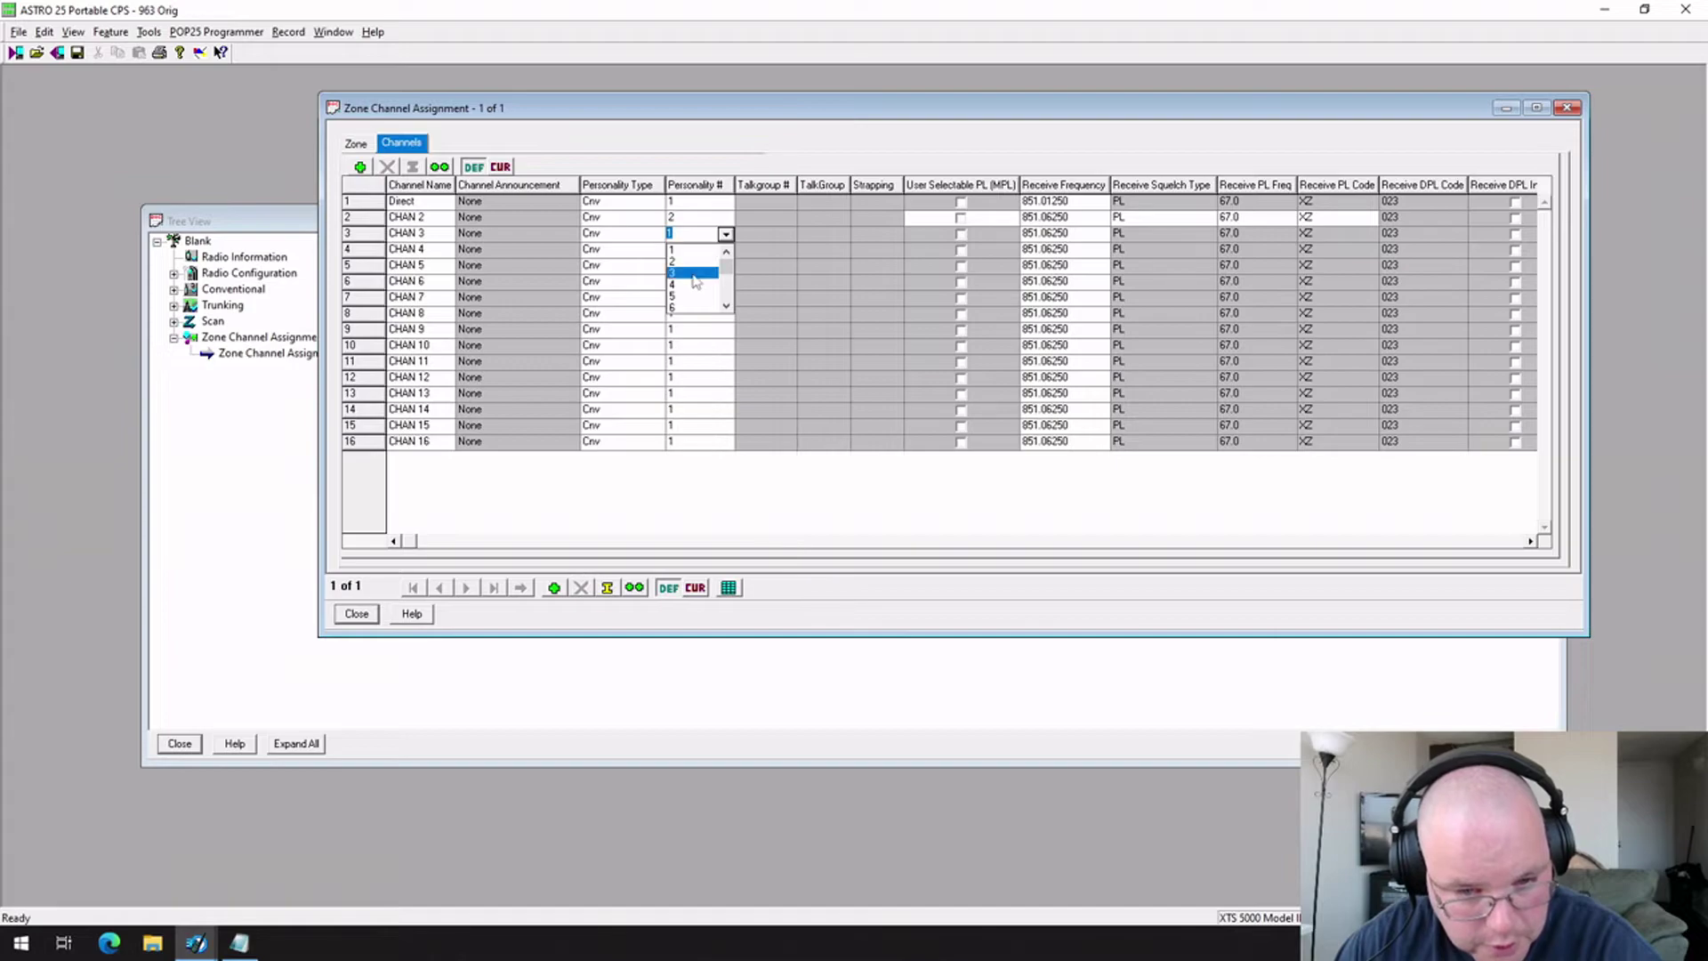
click(694, 274)
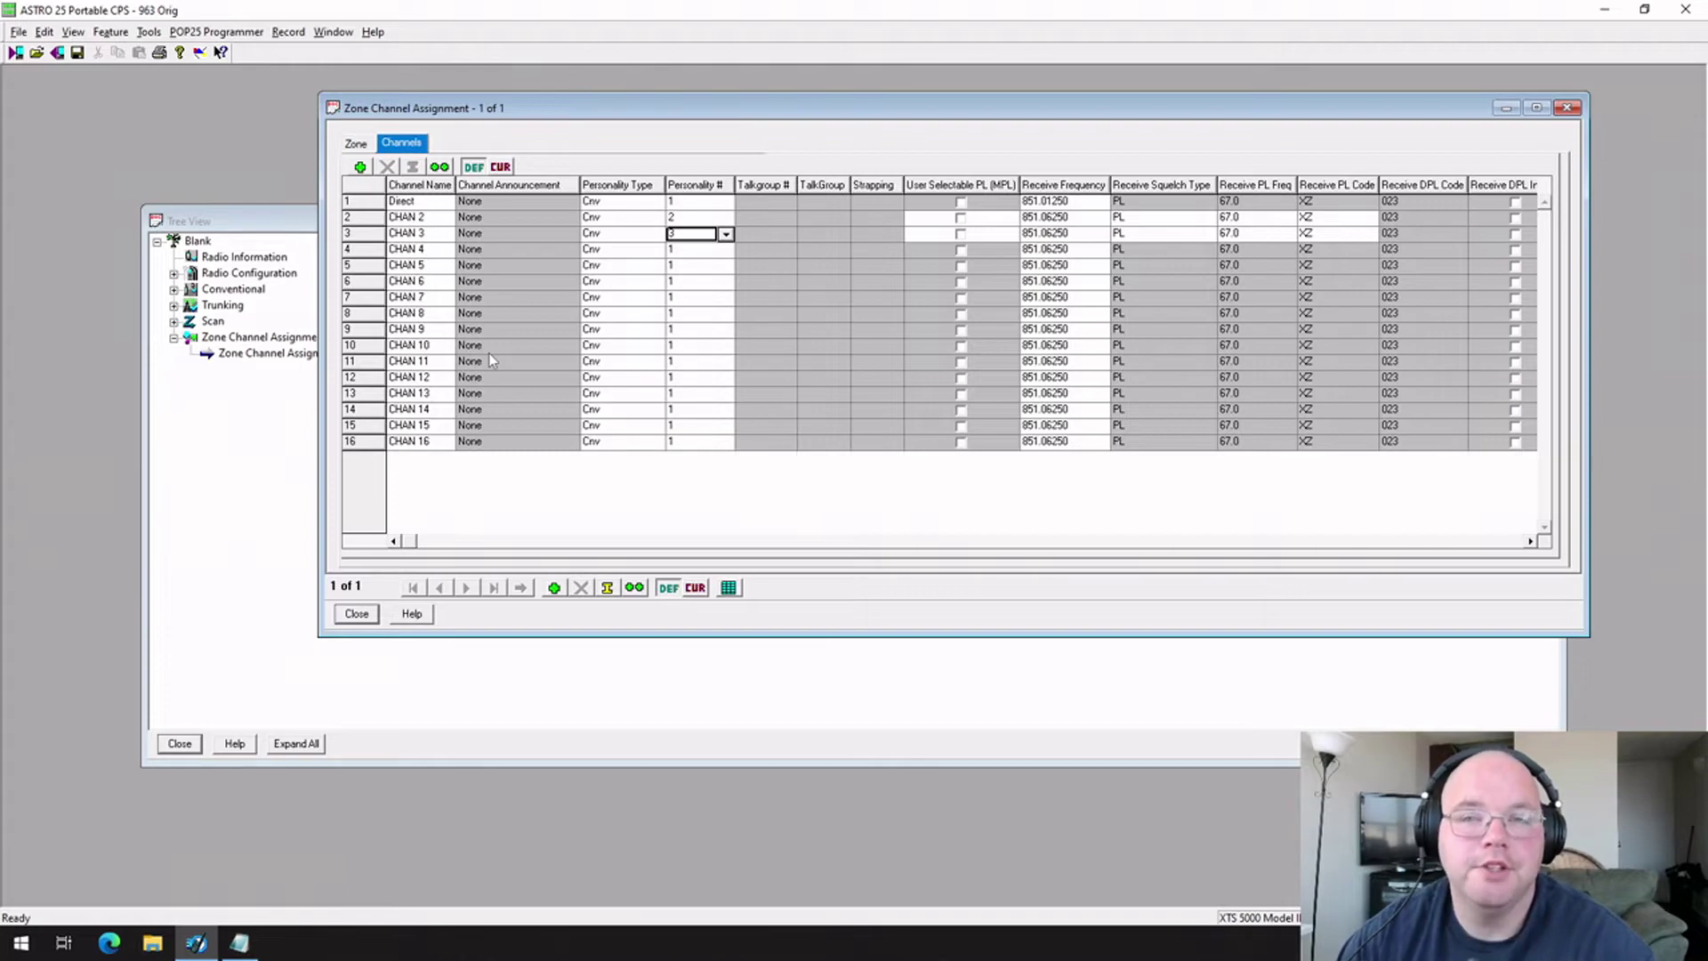
Add channel 17 to zone 1 and rename it from CHAN 17 to PD
click(360, 167)
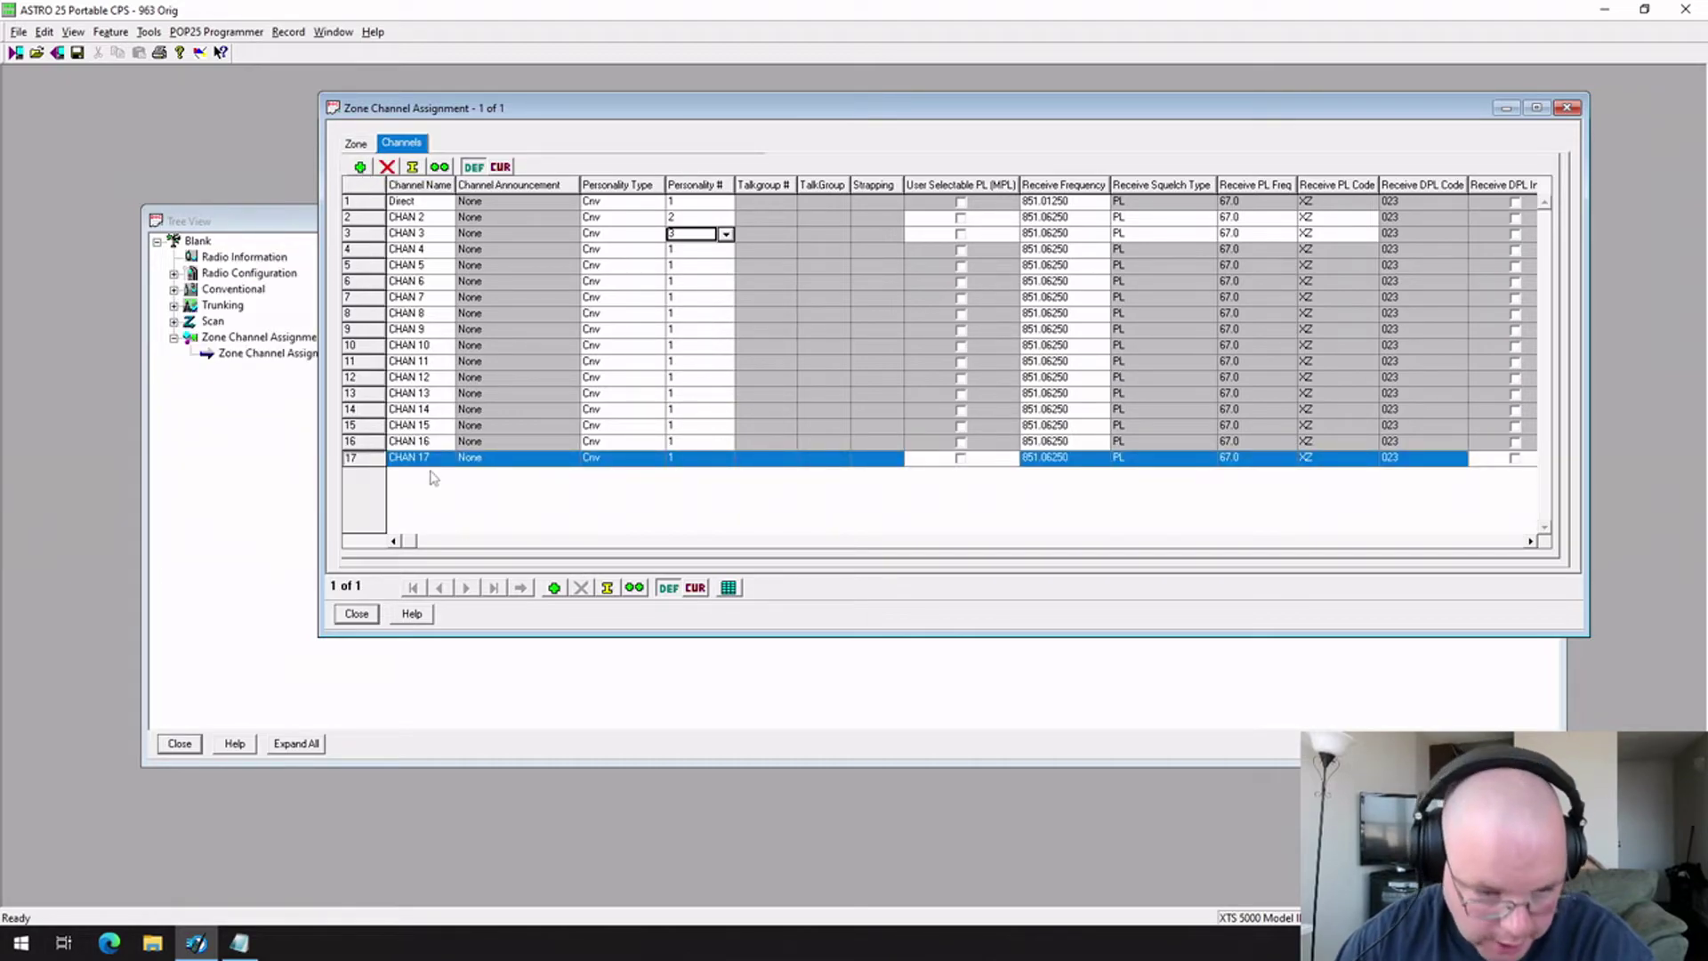
click(415, 205)
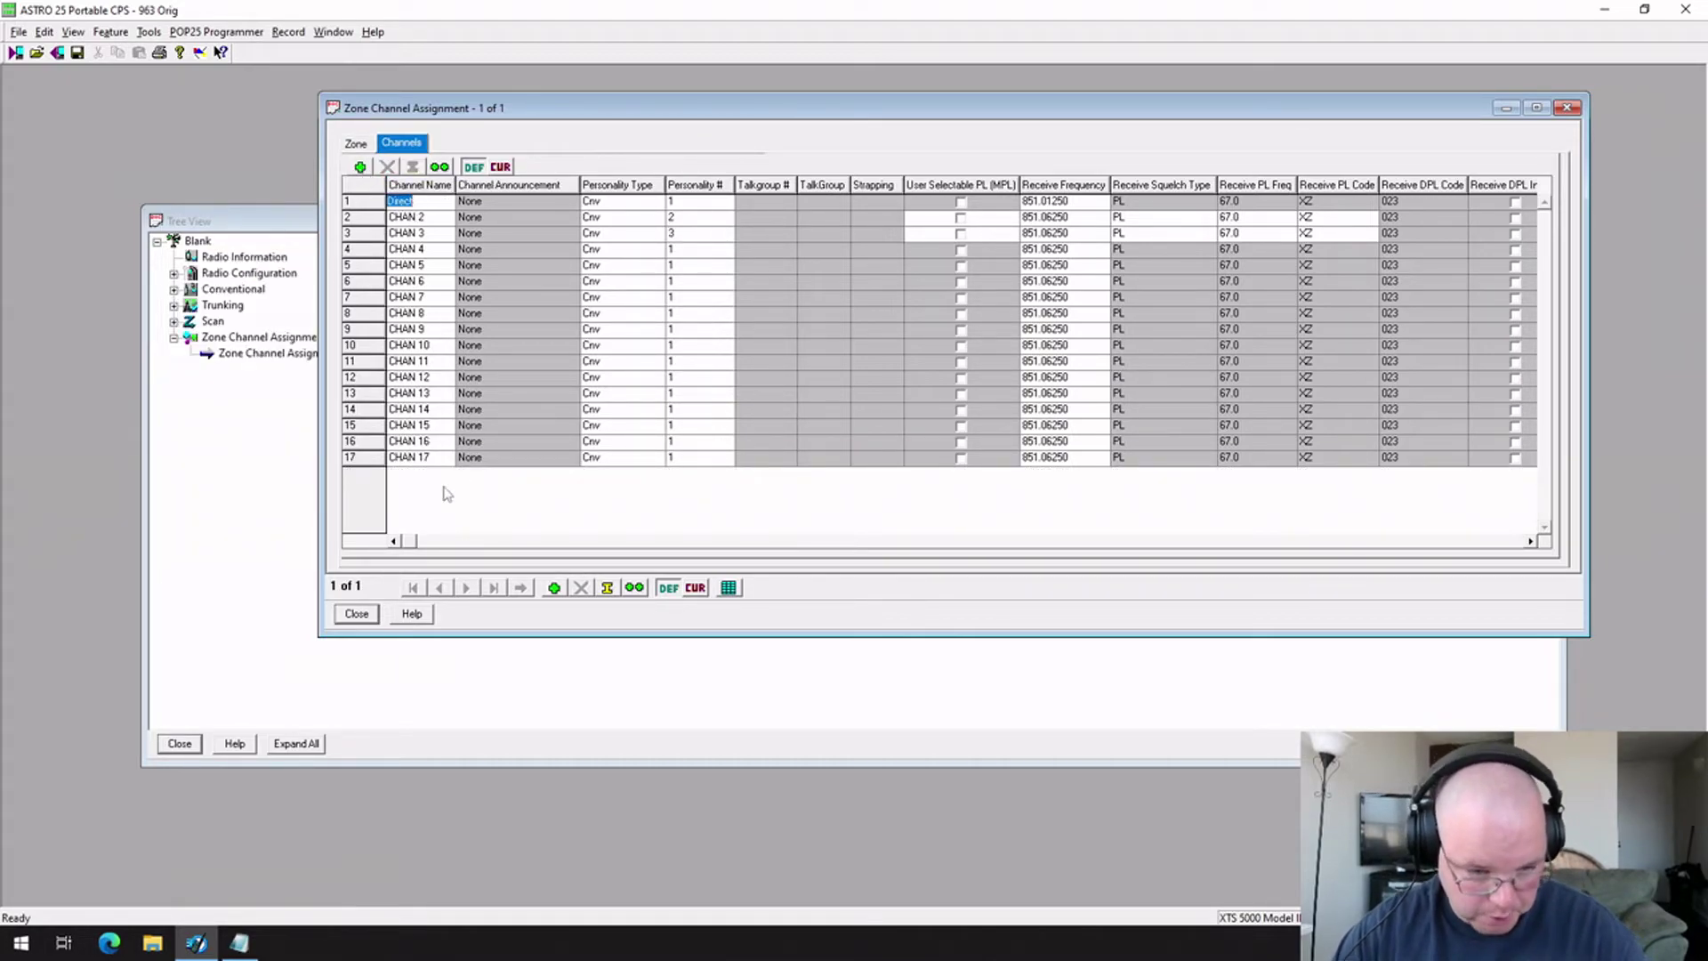
click(411, 459)
click(422, 458)
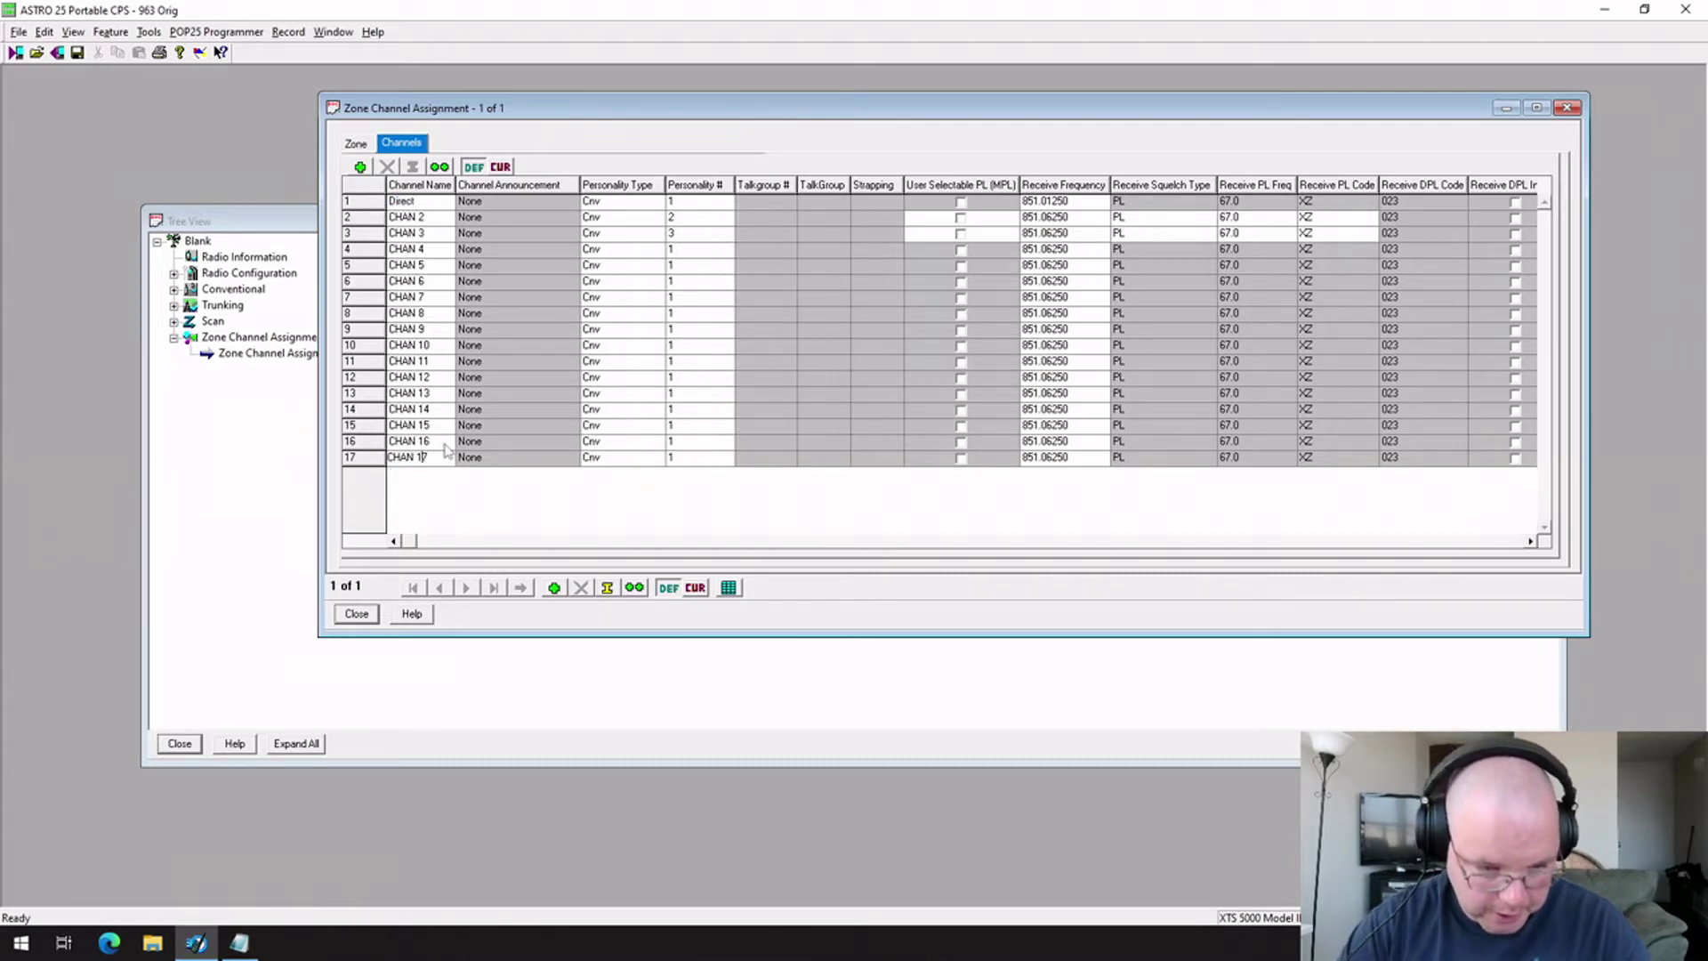
key(BackSpace)
key(BackSpace)
key(BackSpace)
key(BackSpace)
key(BackSpace)
key(BackSpace)
key(Right)
key(BackSpace)
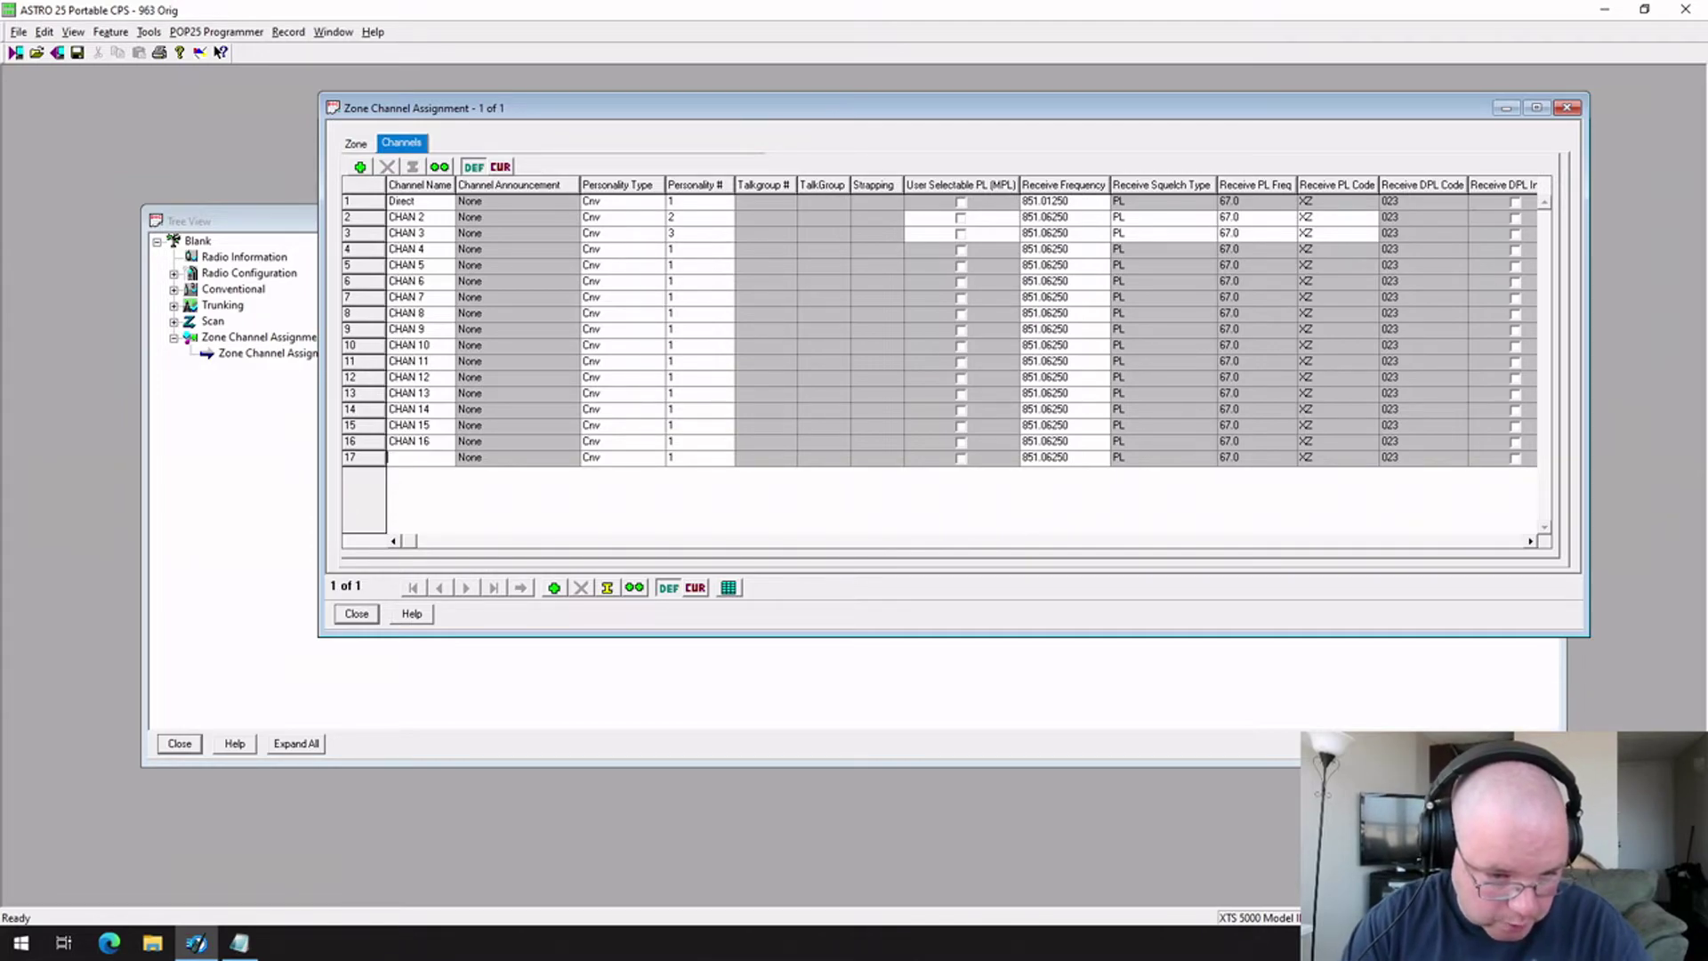
text(PD)
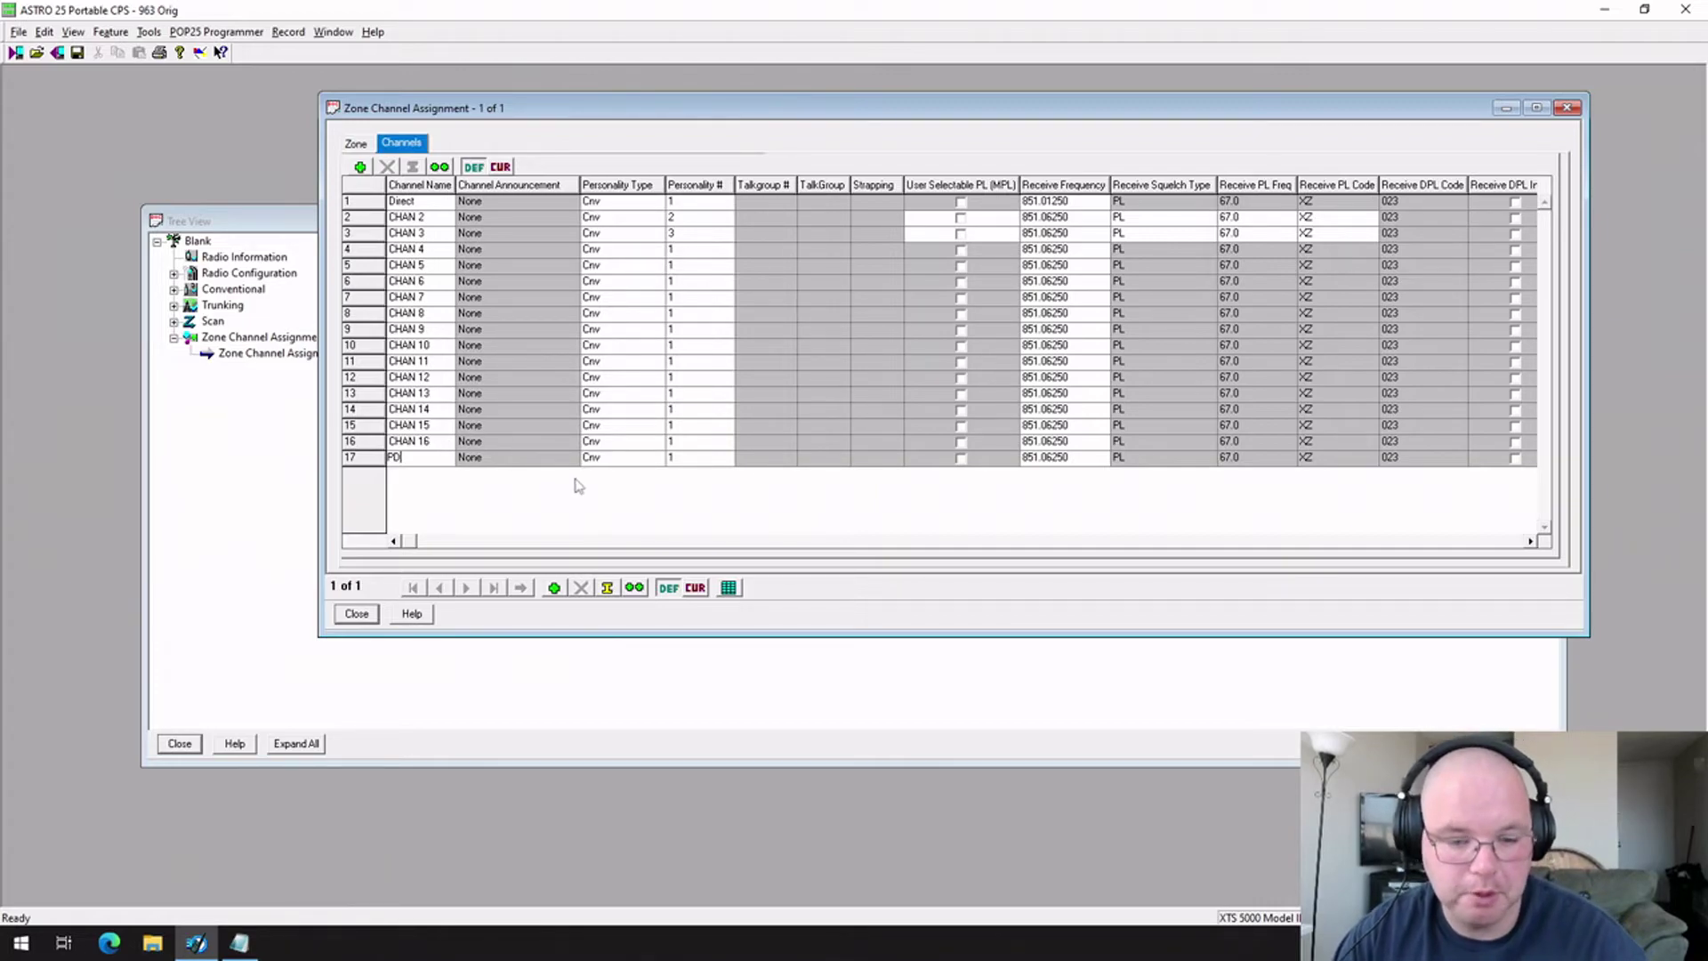
click(556, 457)
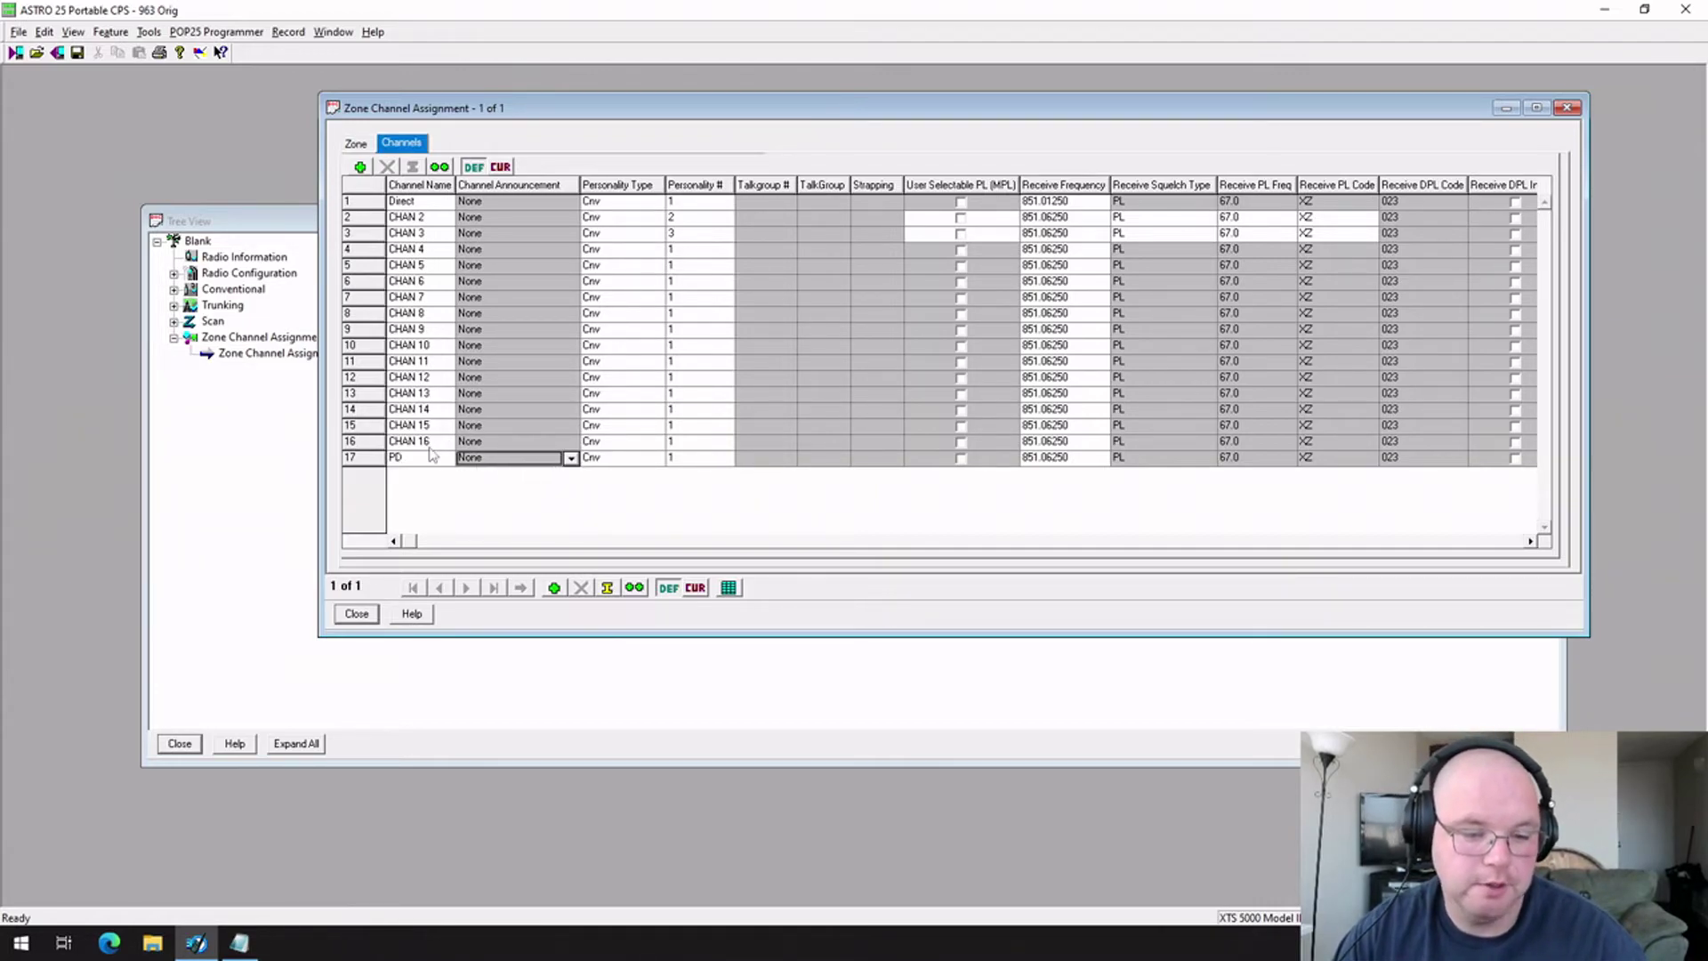
Make PD a Trk channel on personality 1 with talkgroup A001
click(645, 459)
click(657, 458)
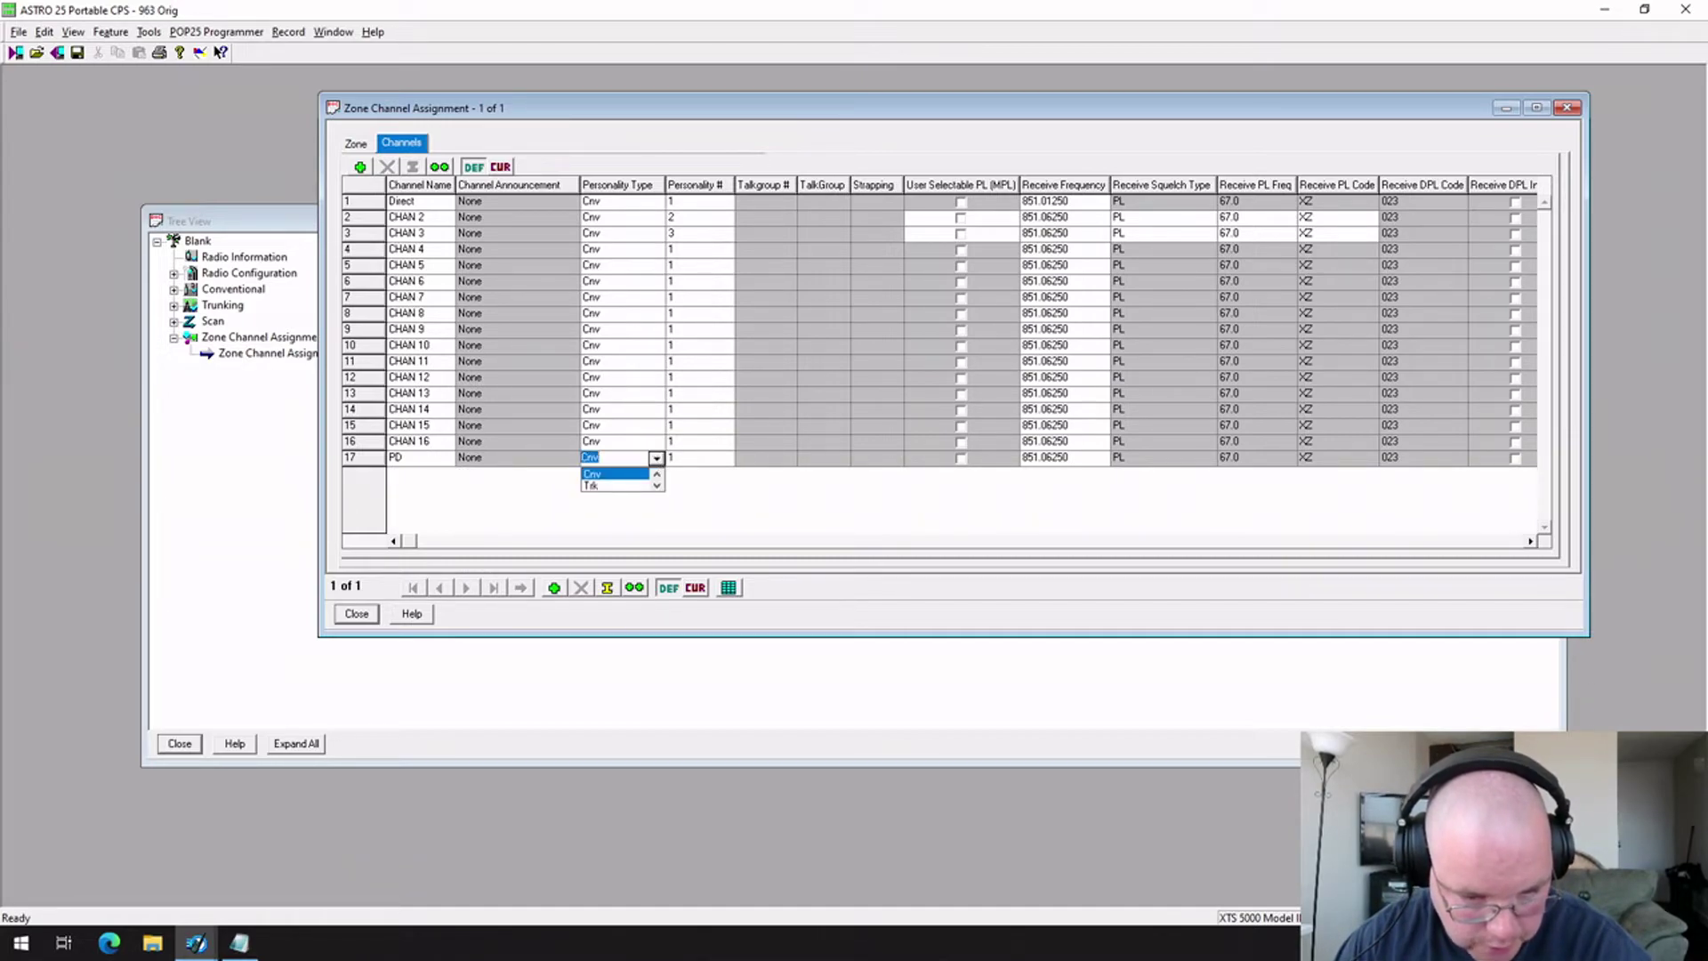
click(629, 482)
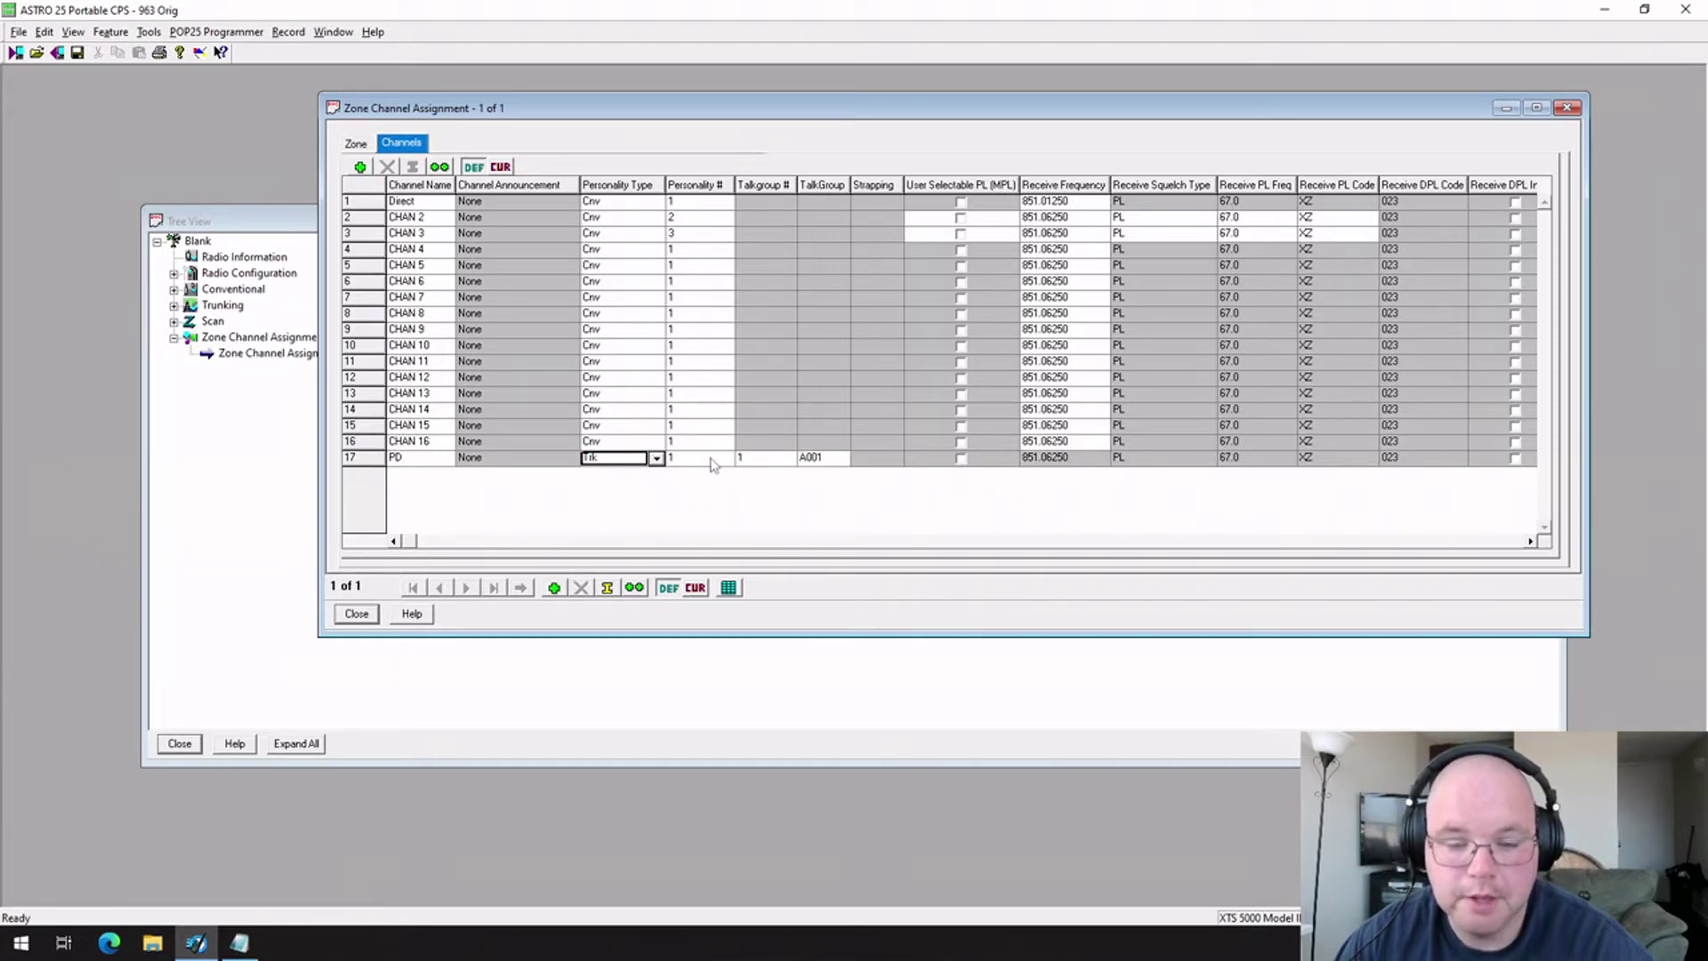
click(709, 459)
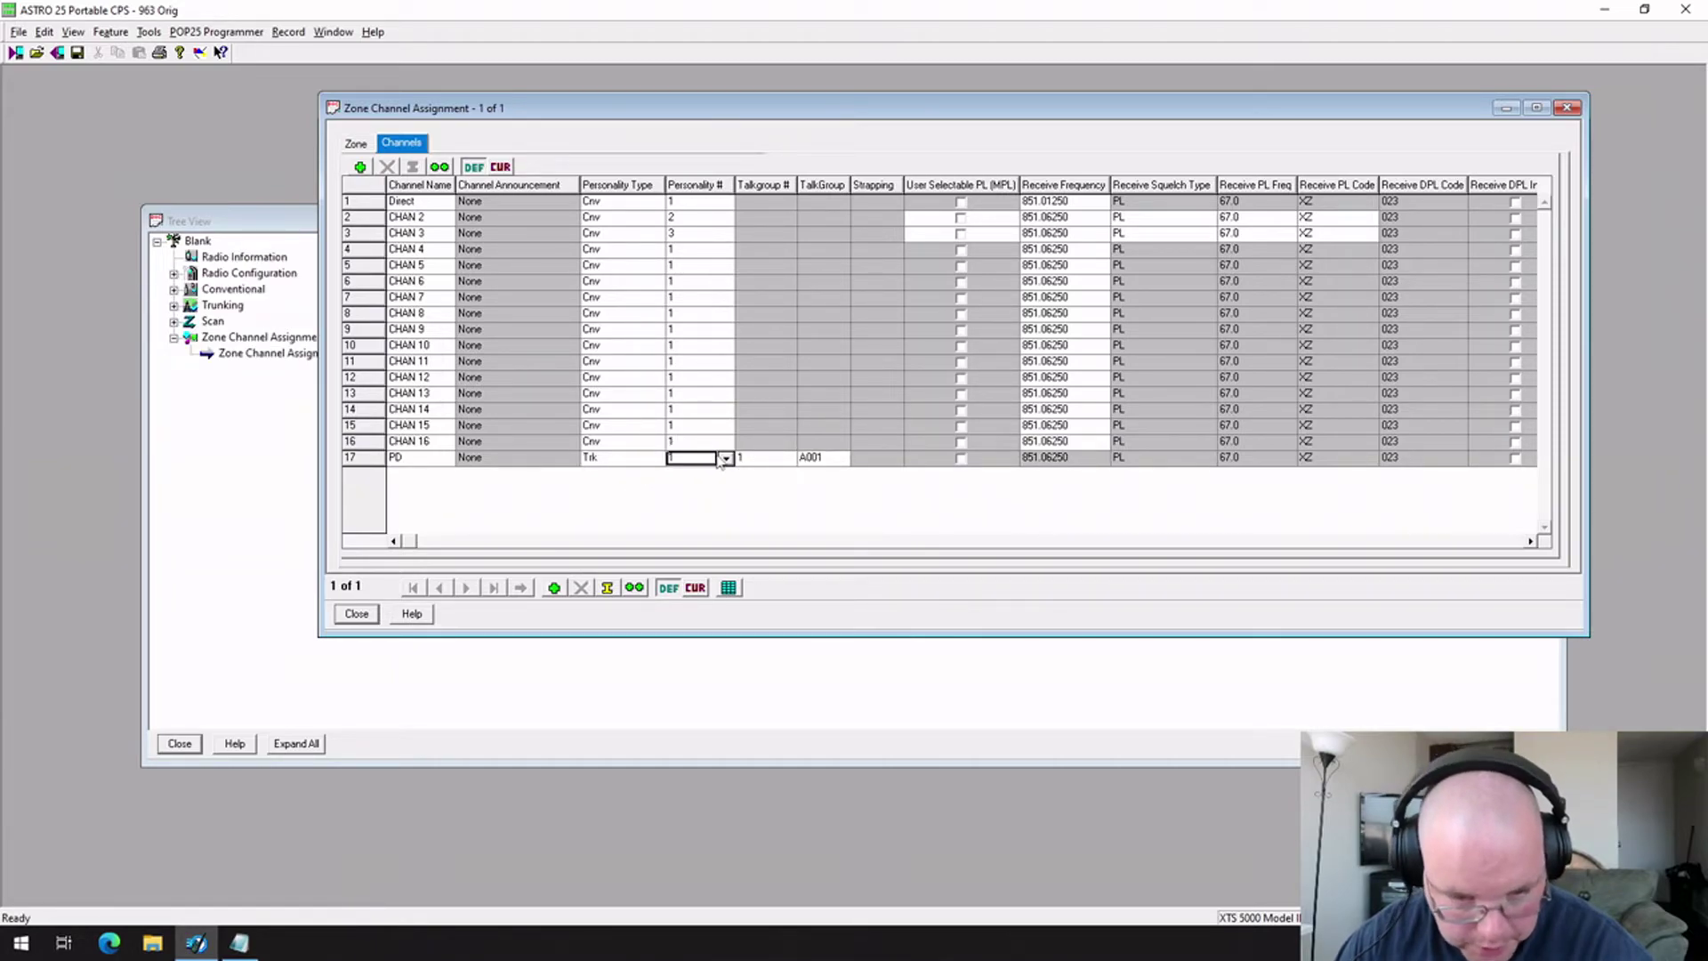
click(726, 459)
click(763, 459)
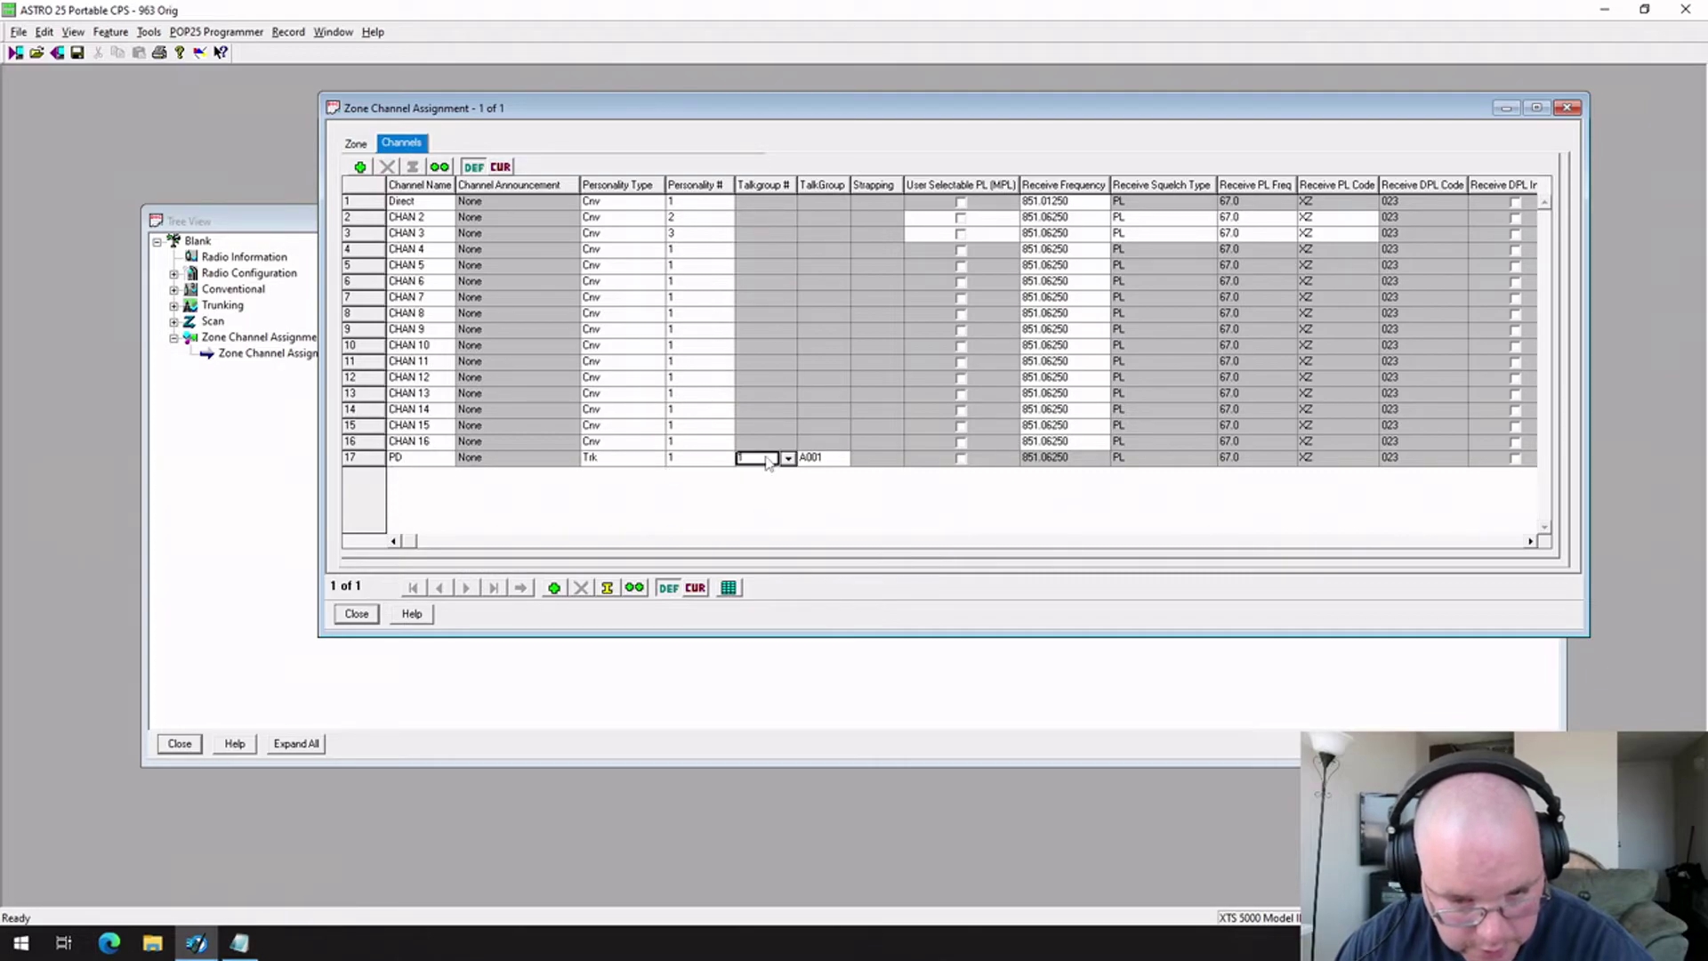
click(787, 459)
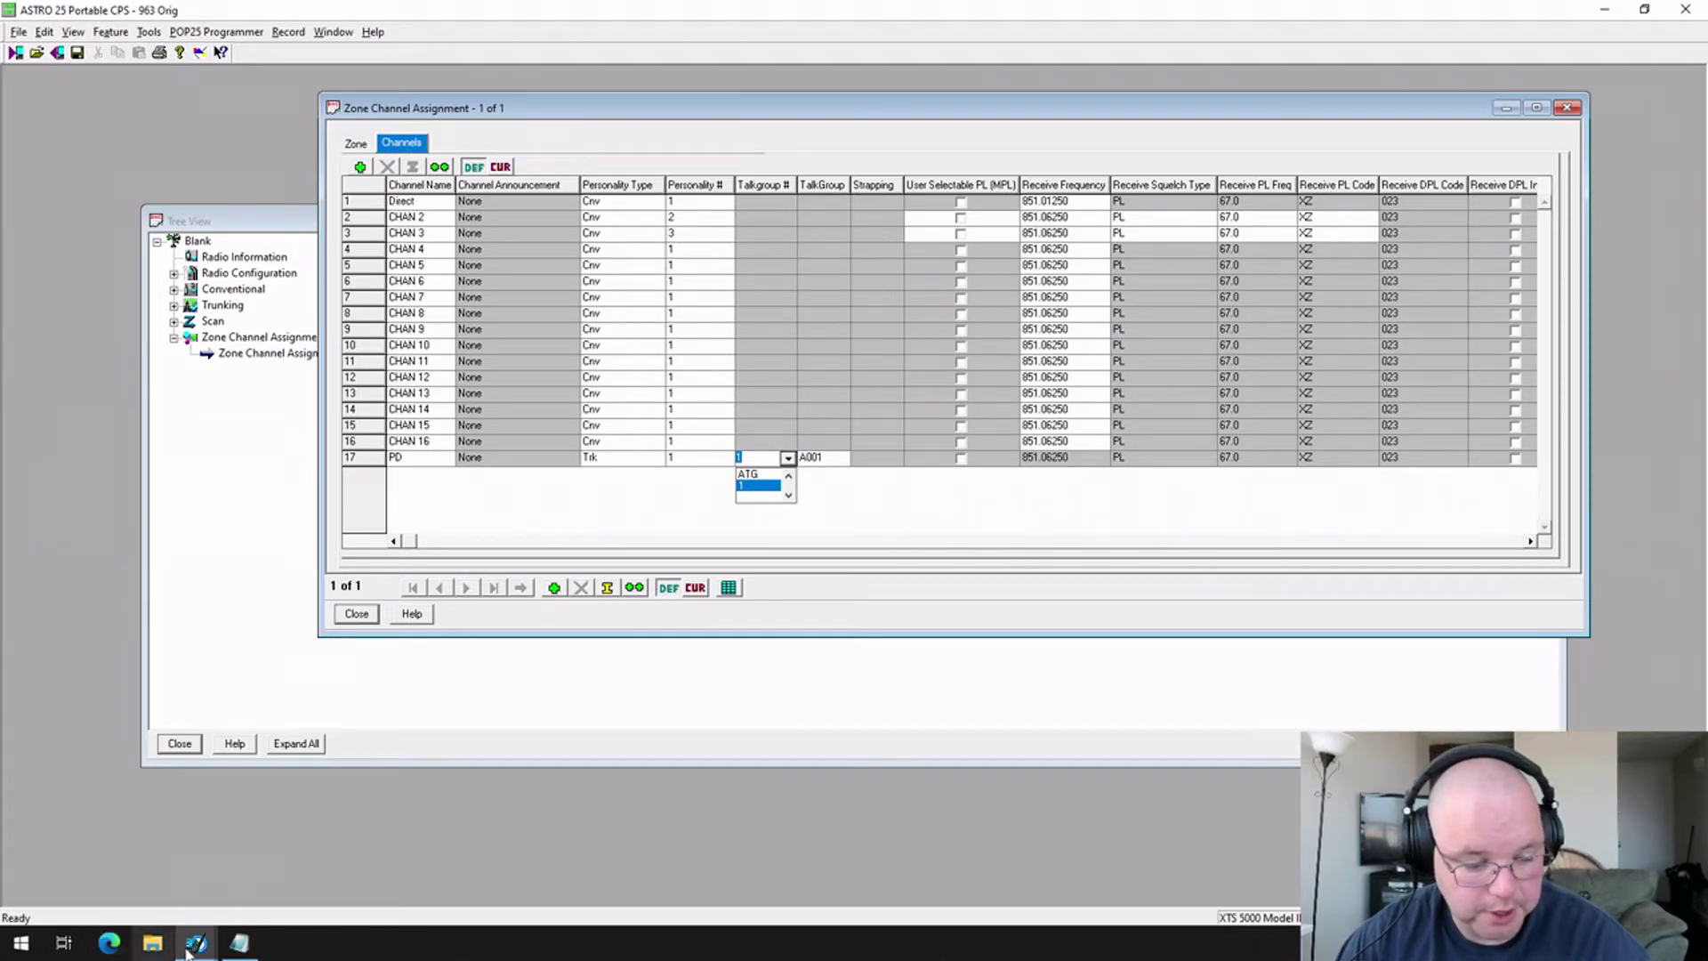
click(238, 945)
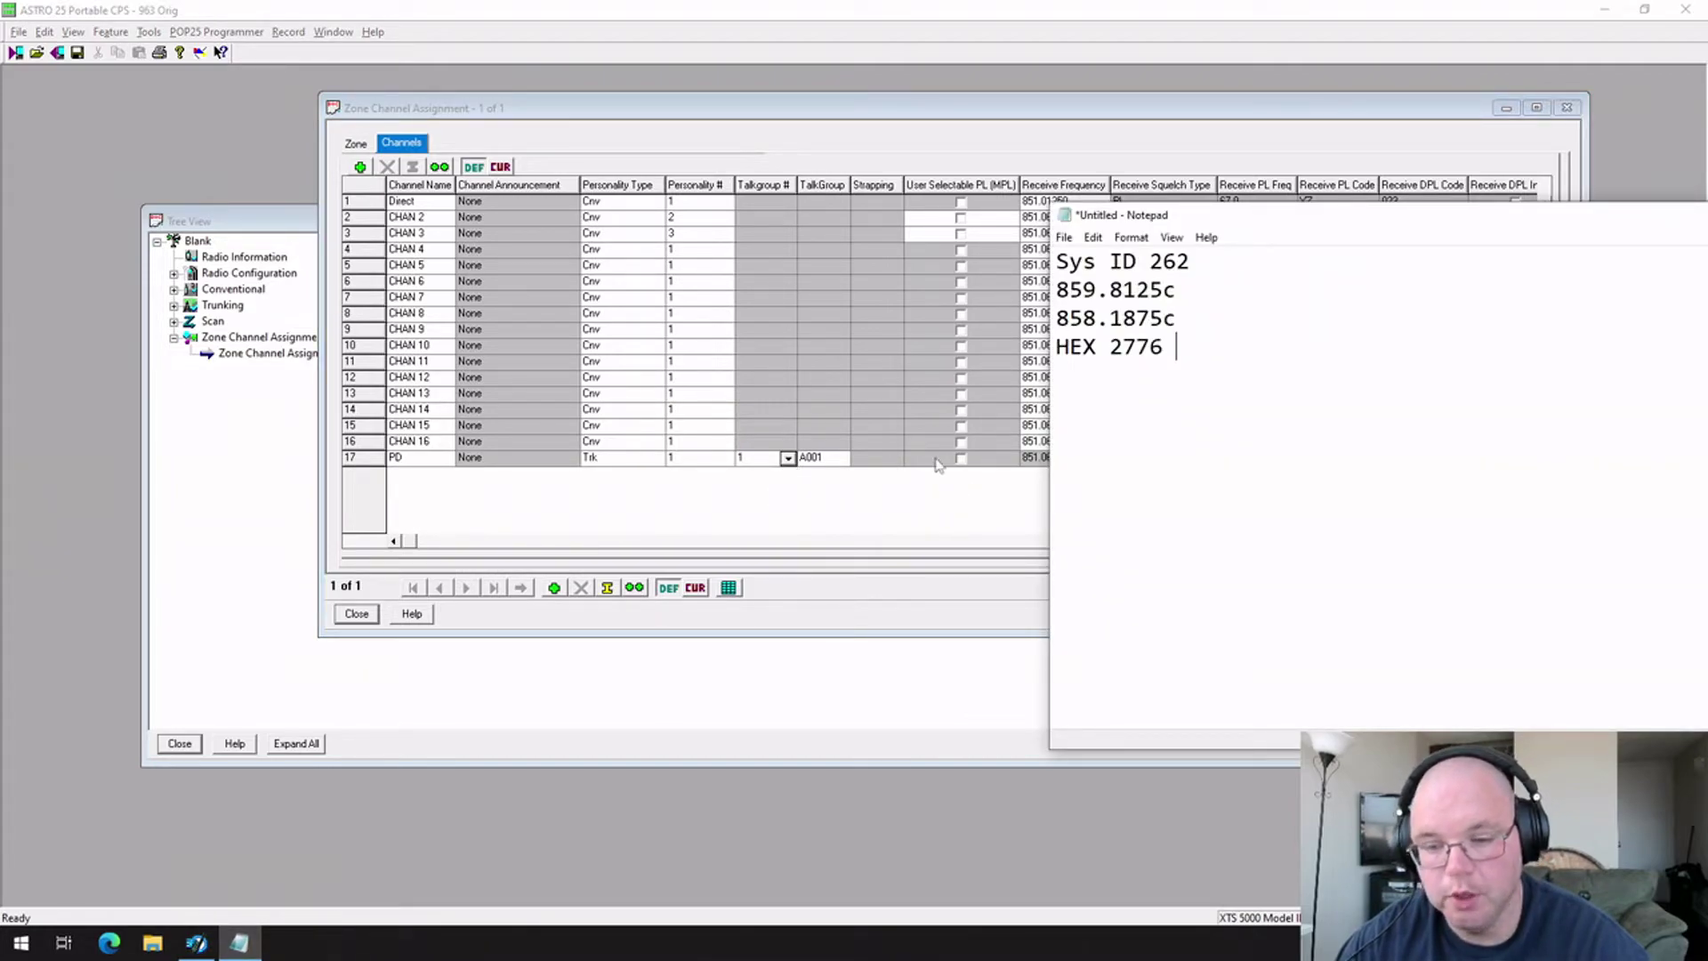
After checking the system ID and frequency notes, return to zone 1's channel list
click(877, 495)
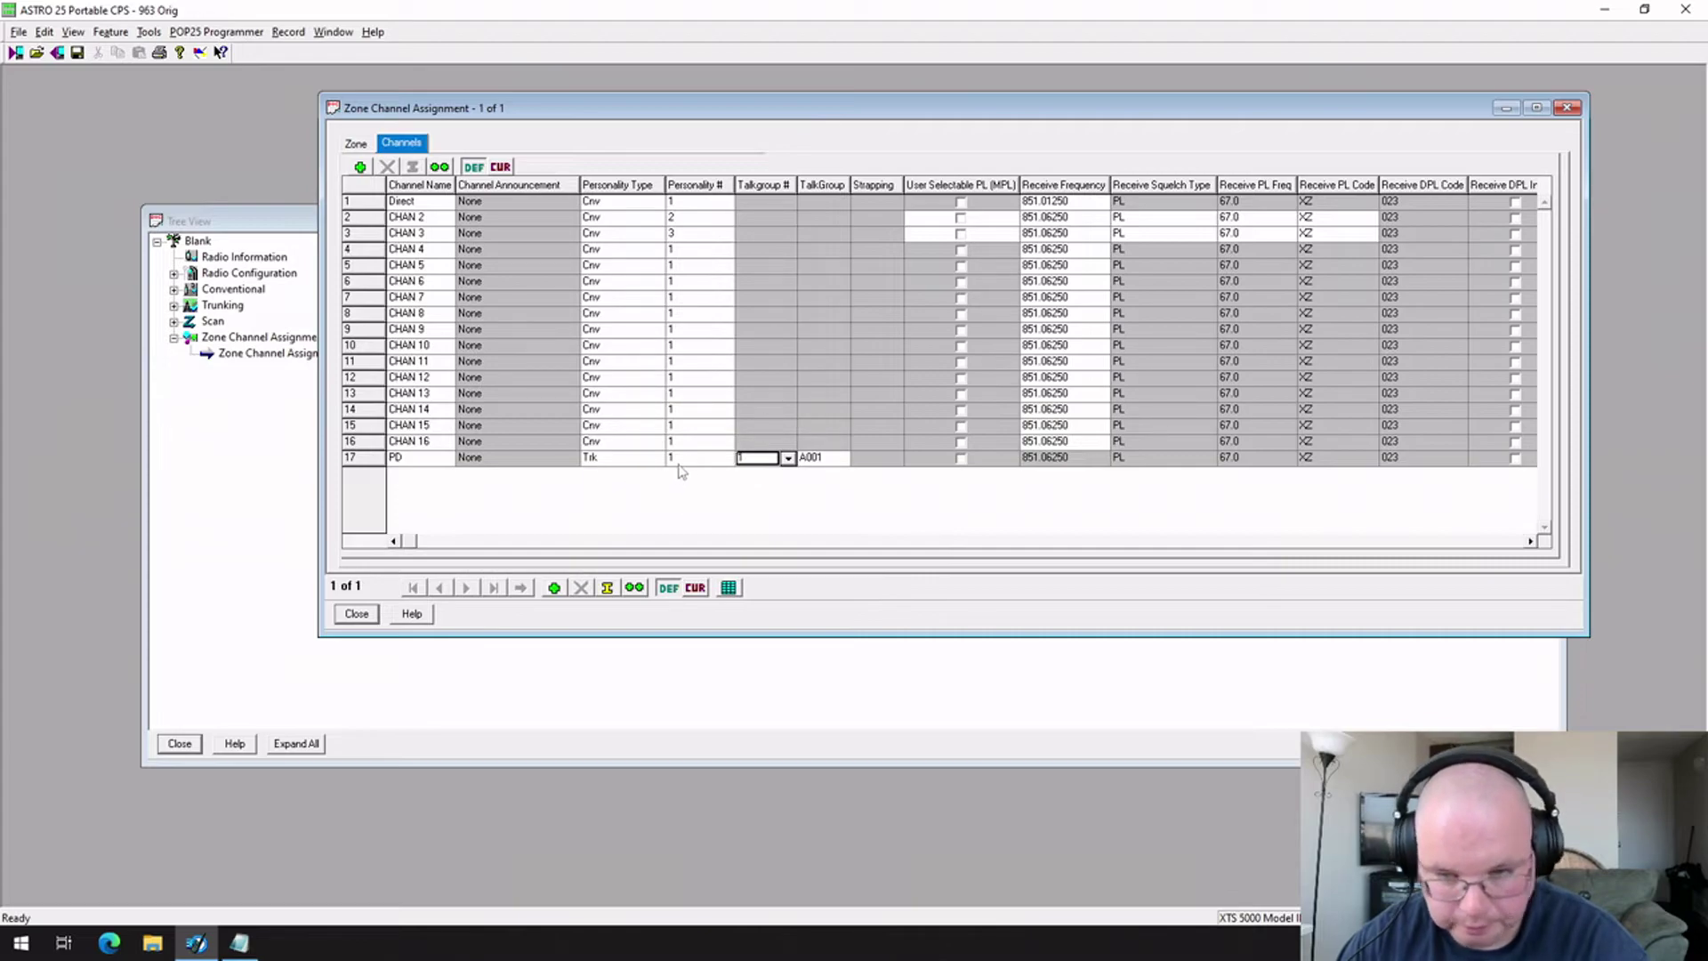
Close Zone Channel Assignment and open Scan List - 1 from the Scan branch
click(1569, 109)
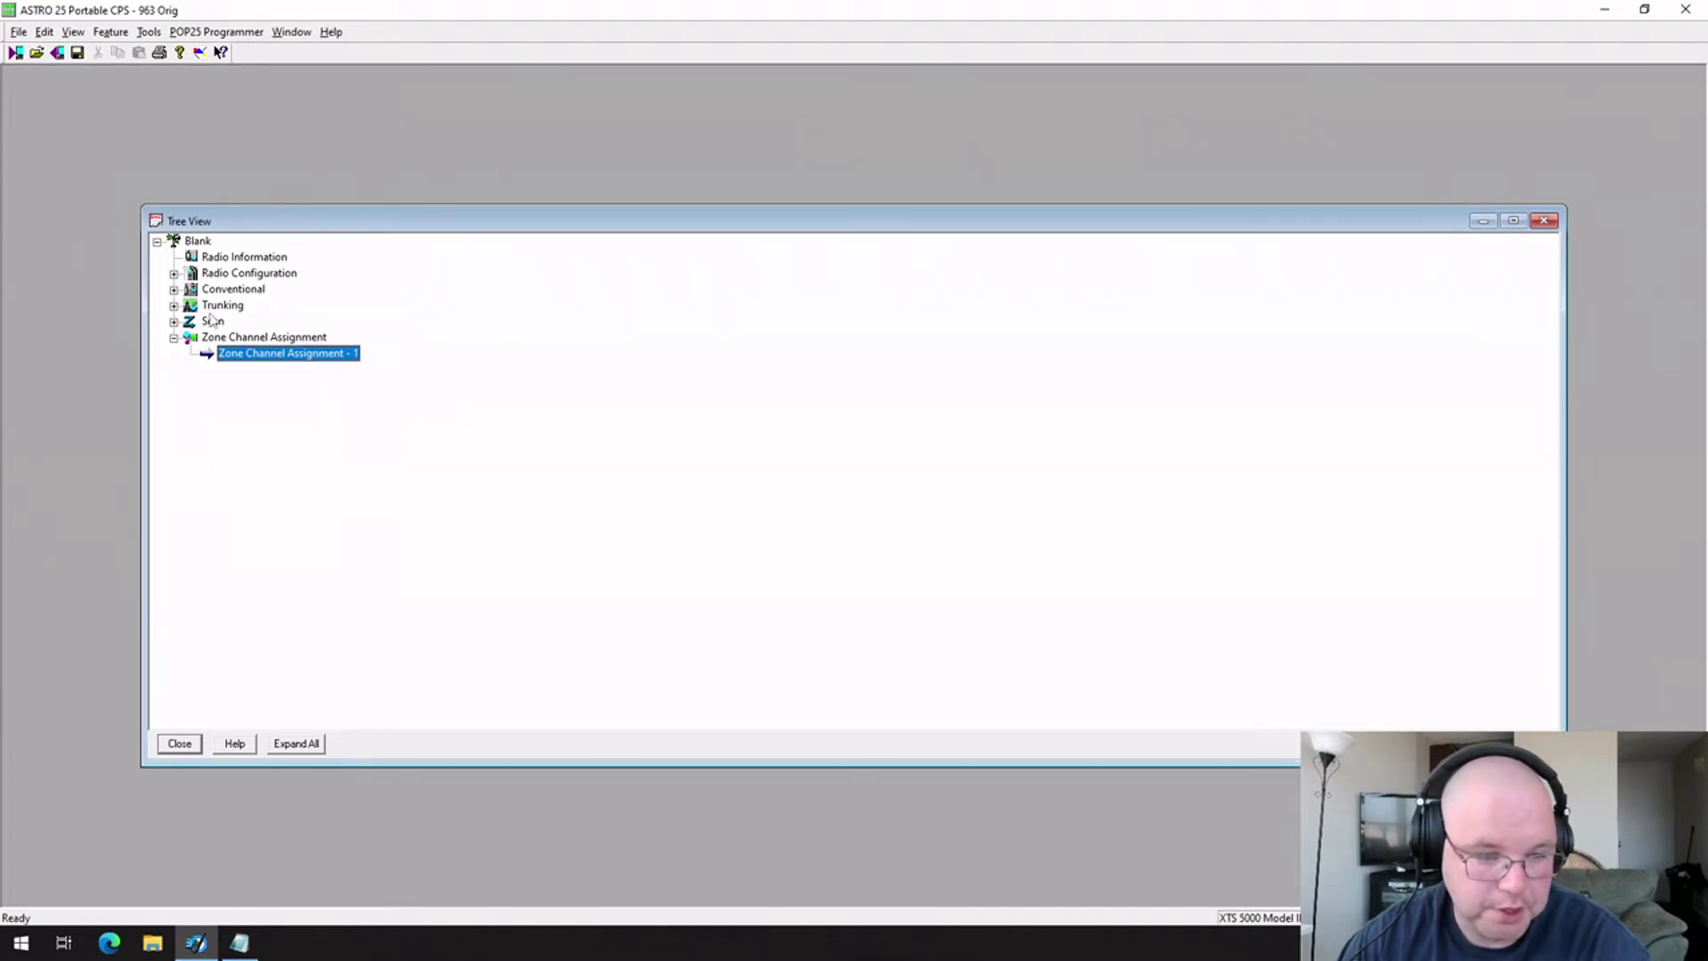
click(174, 338)
click(173, 321)
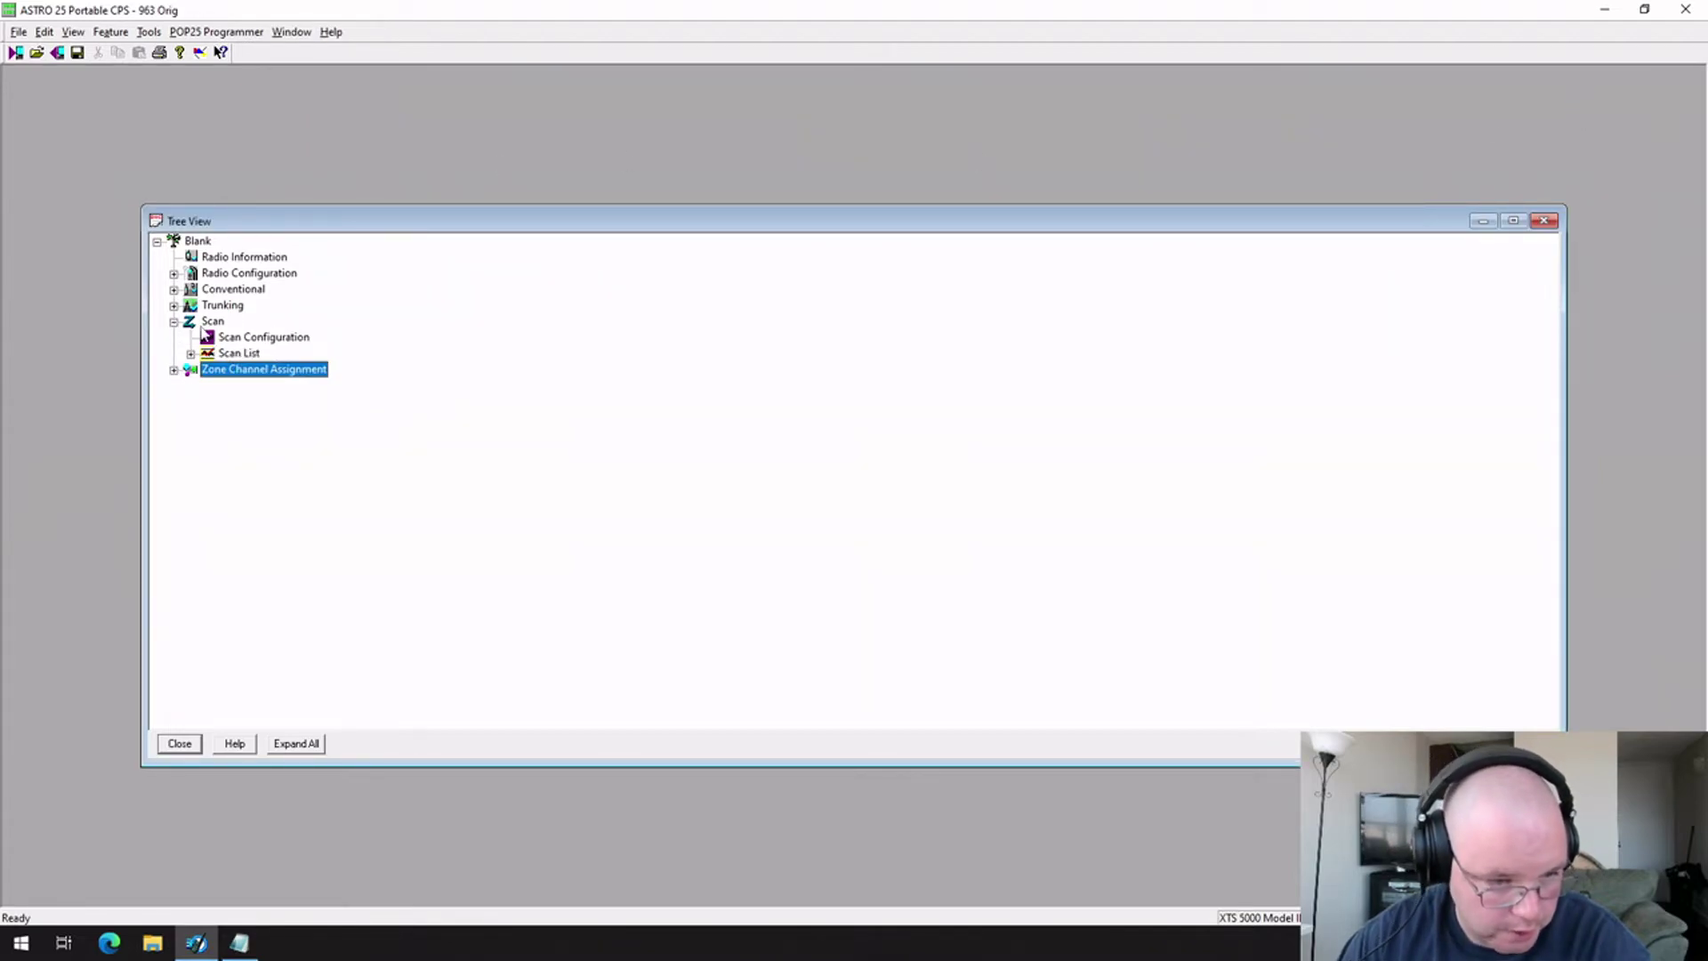
click(190, 354)
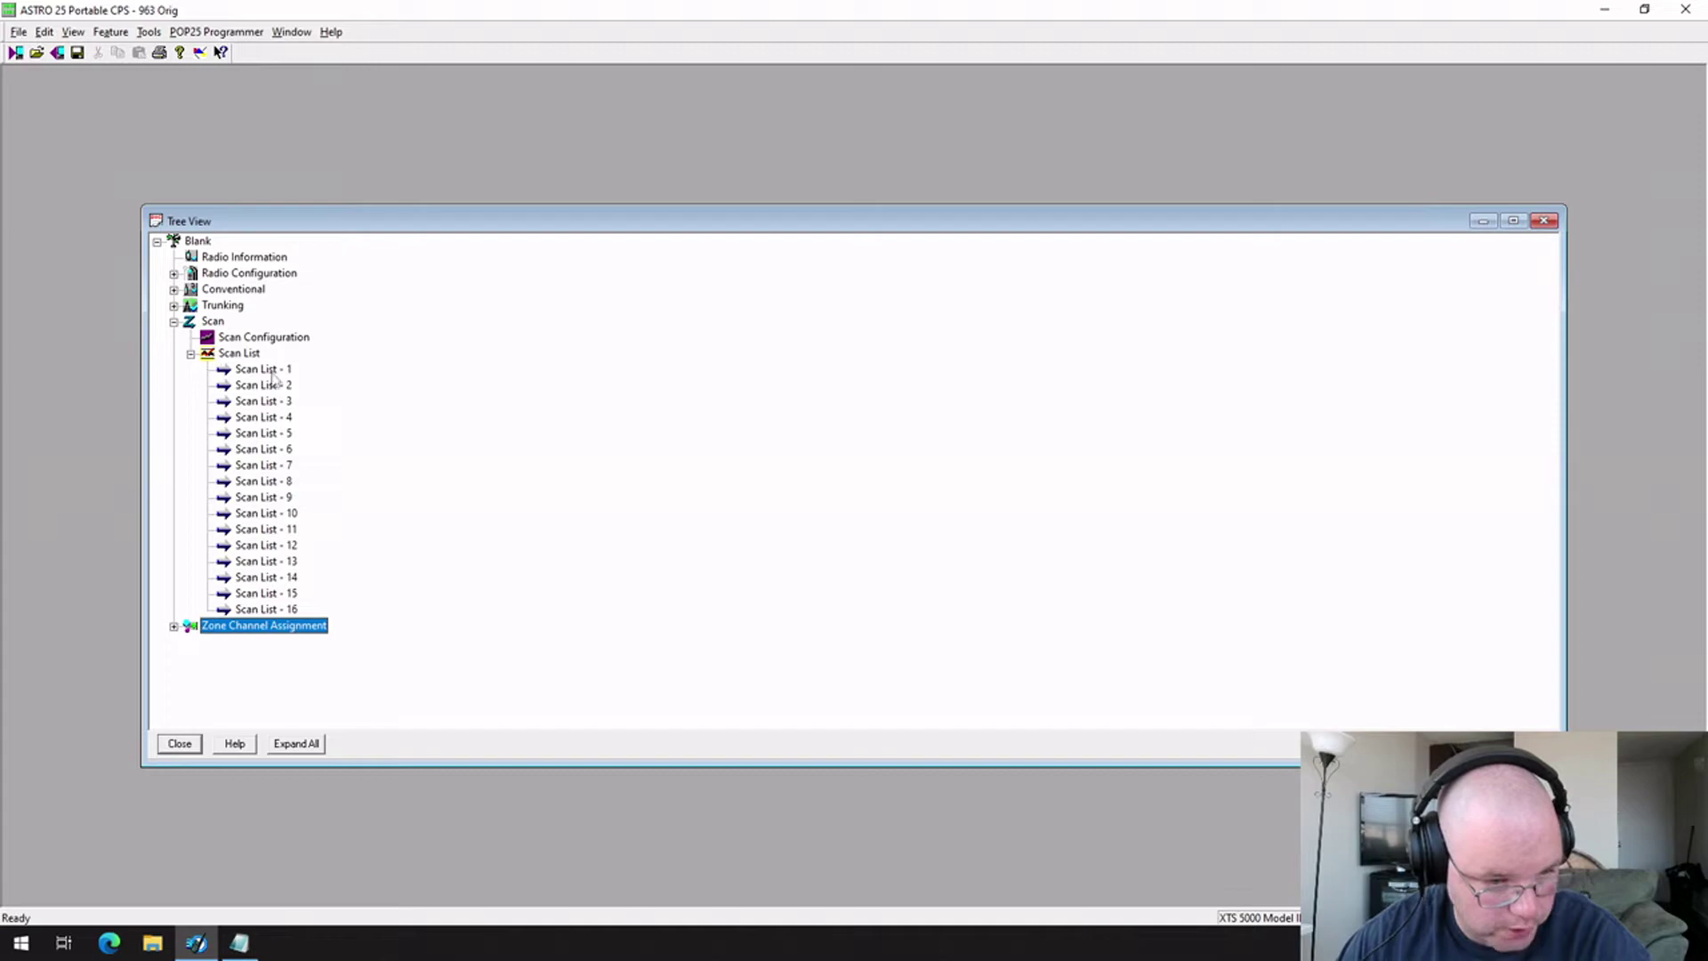
click(272, 370)
double_click(267, 370)
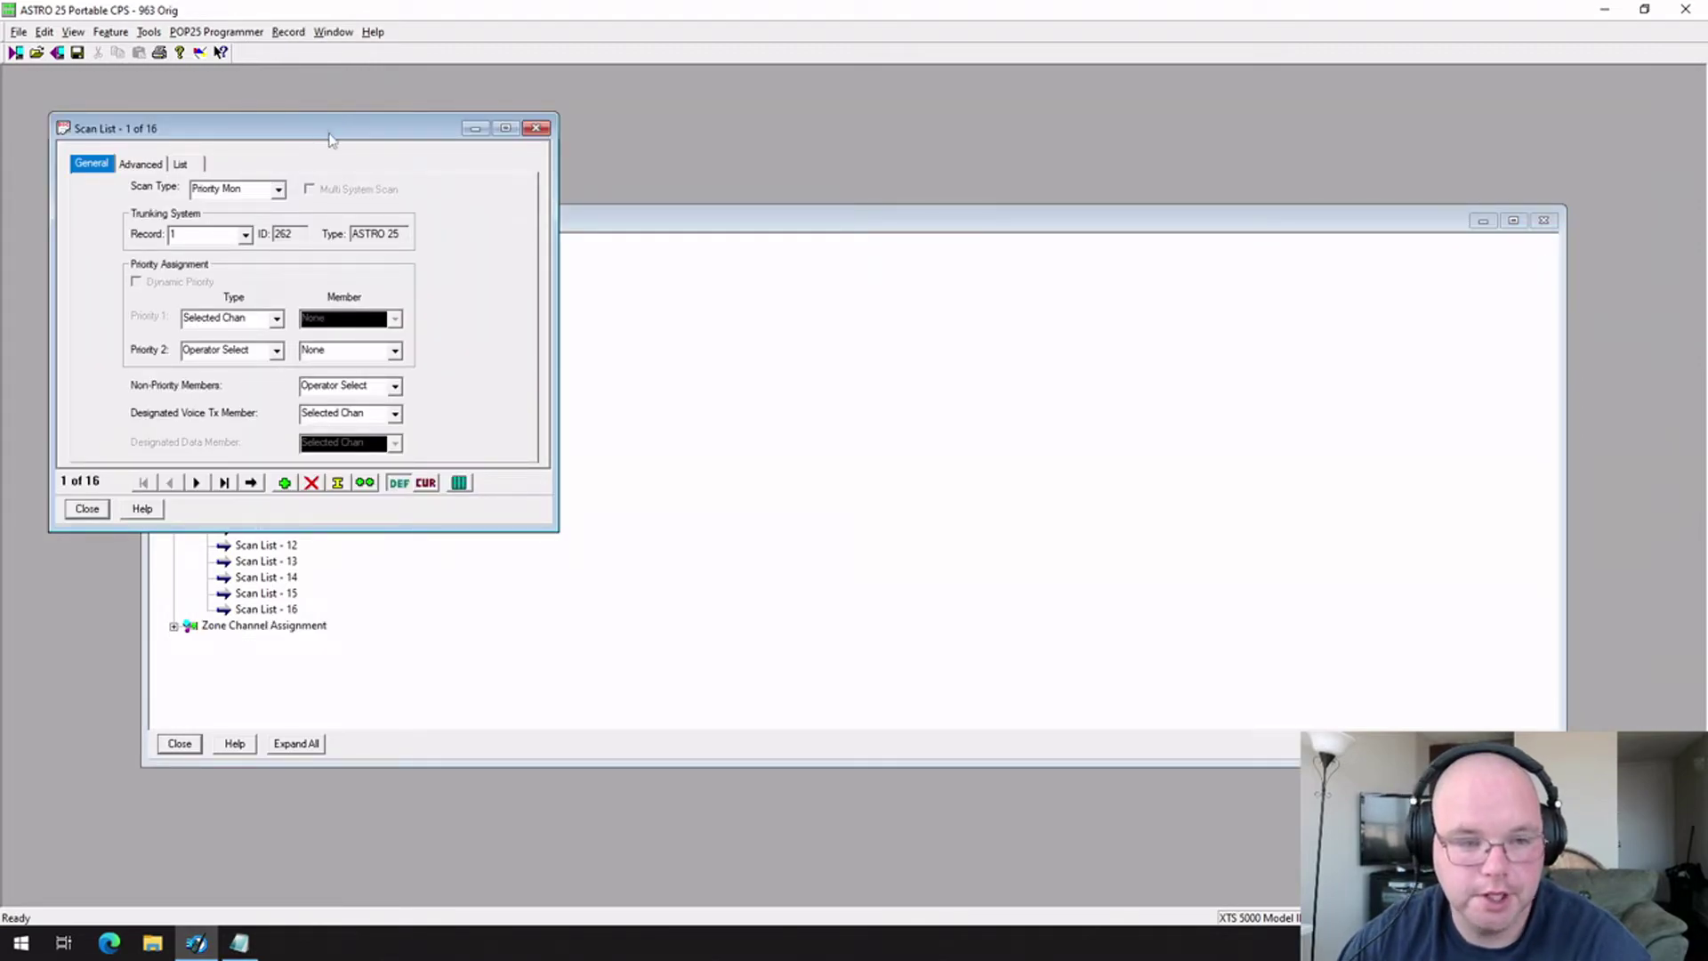
drag(327, 138, 757, 150)
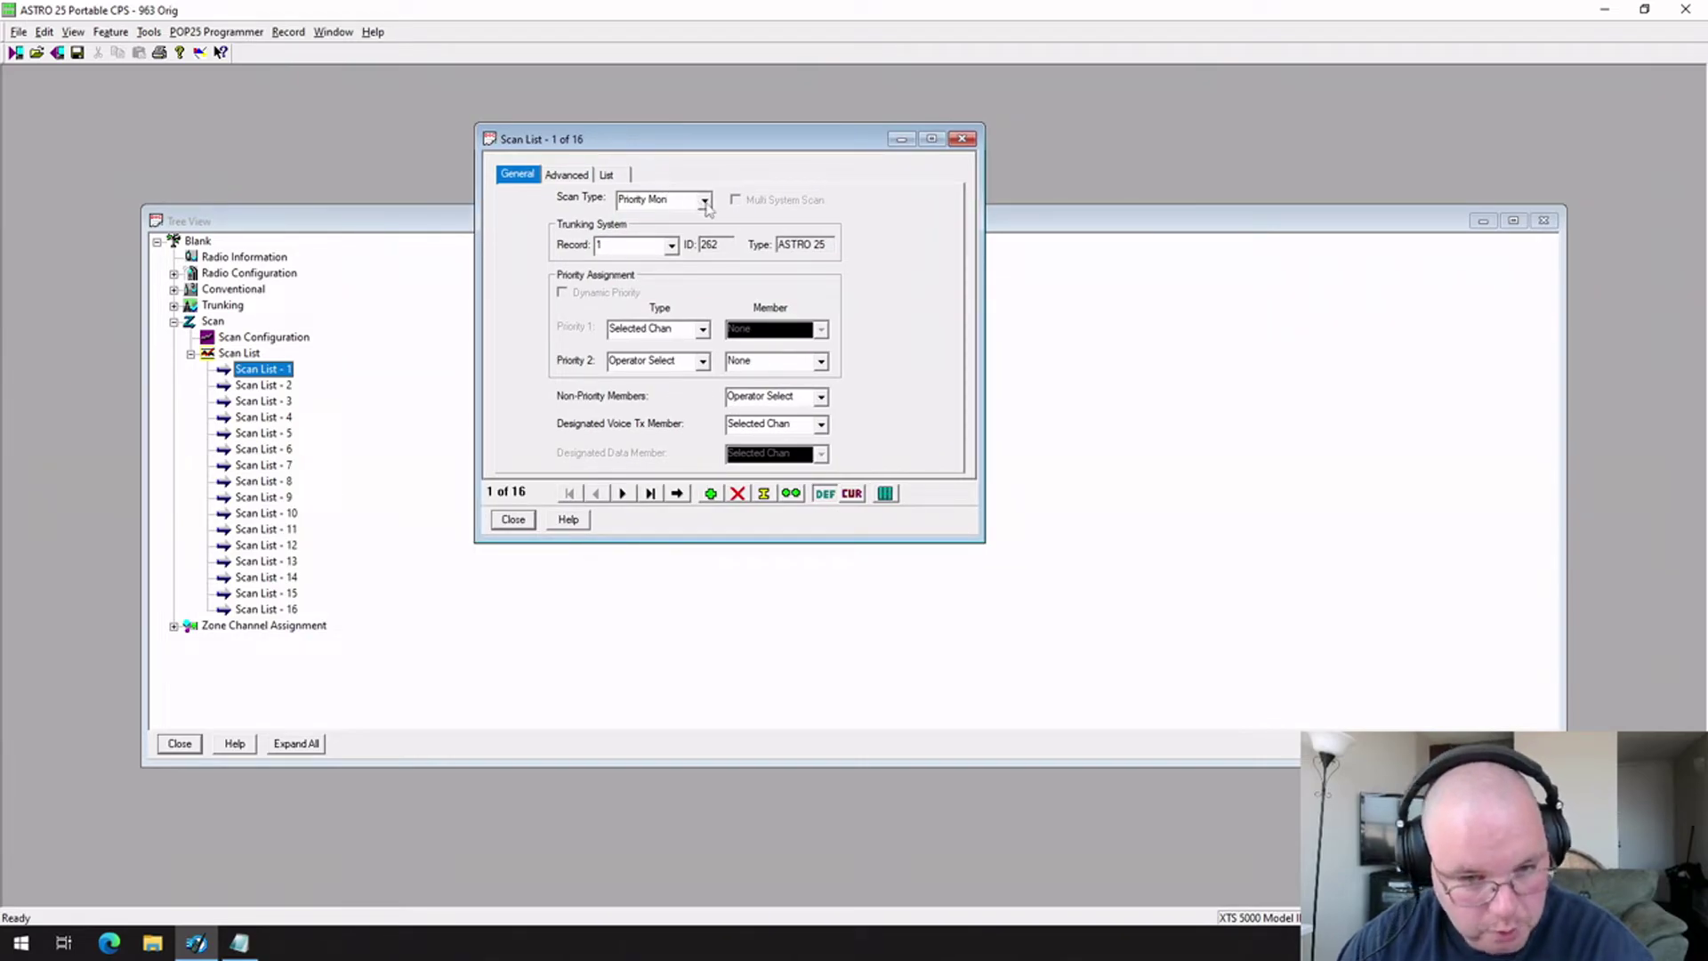
Set Scan Type to Talkgroup with trunking system Record 1 and show the List tab
click(705, 201)
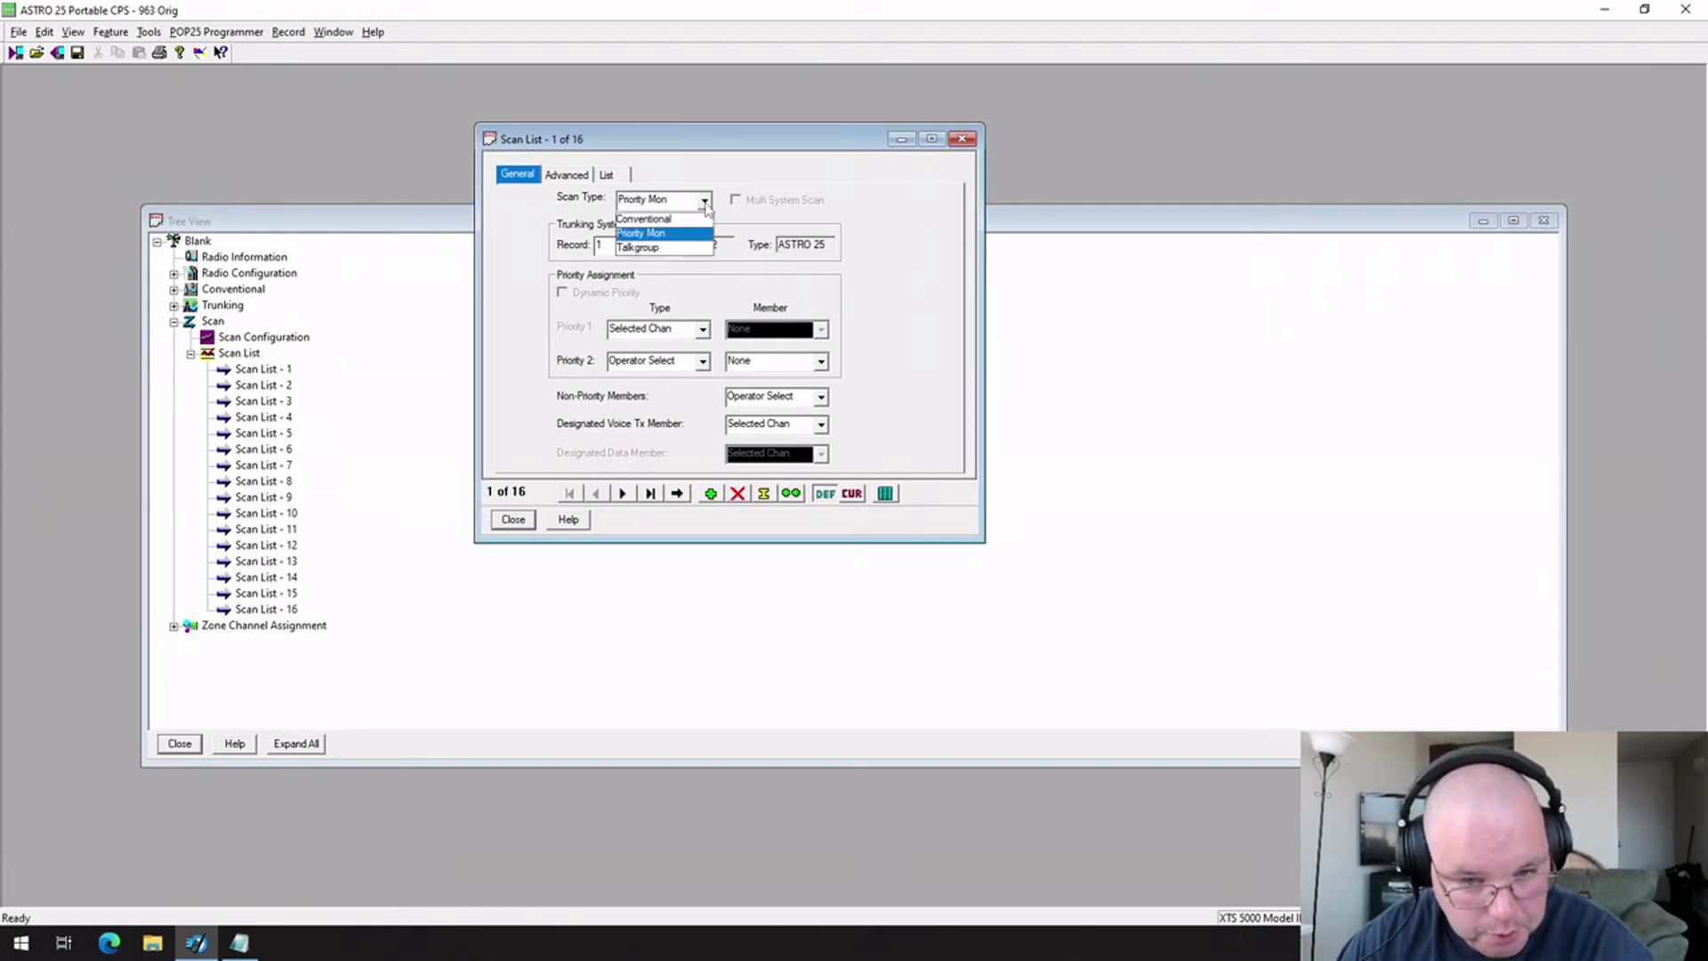
click(681, 249)
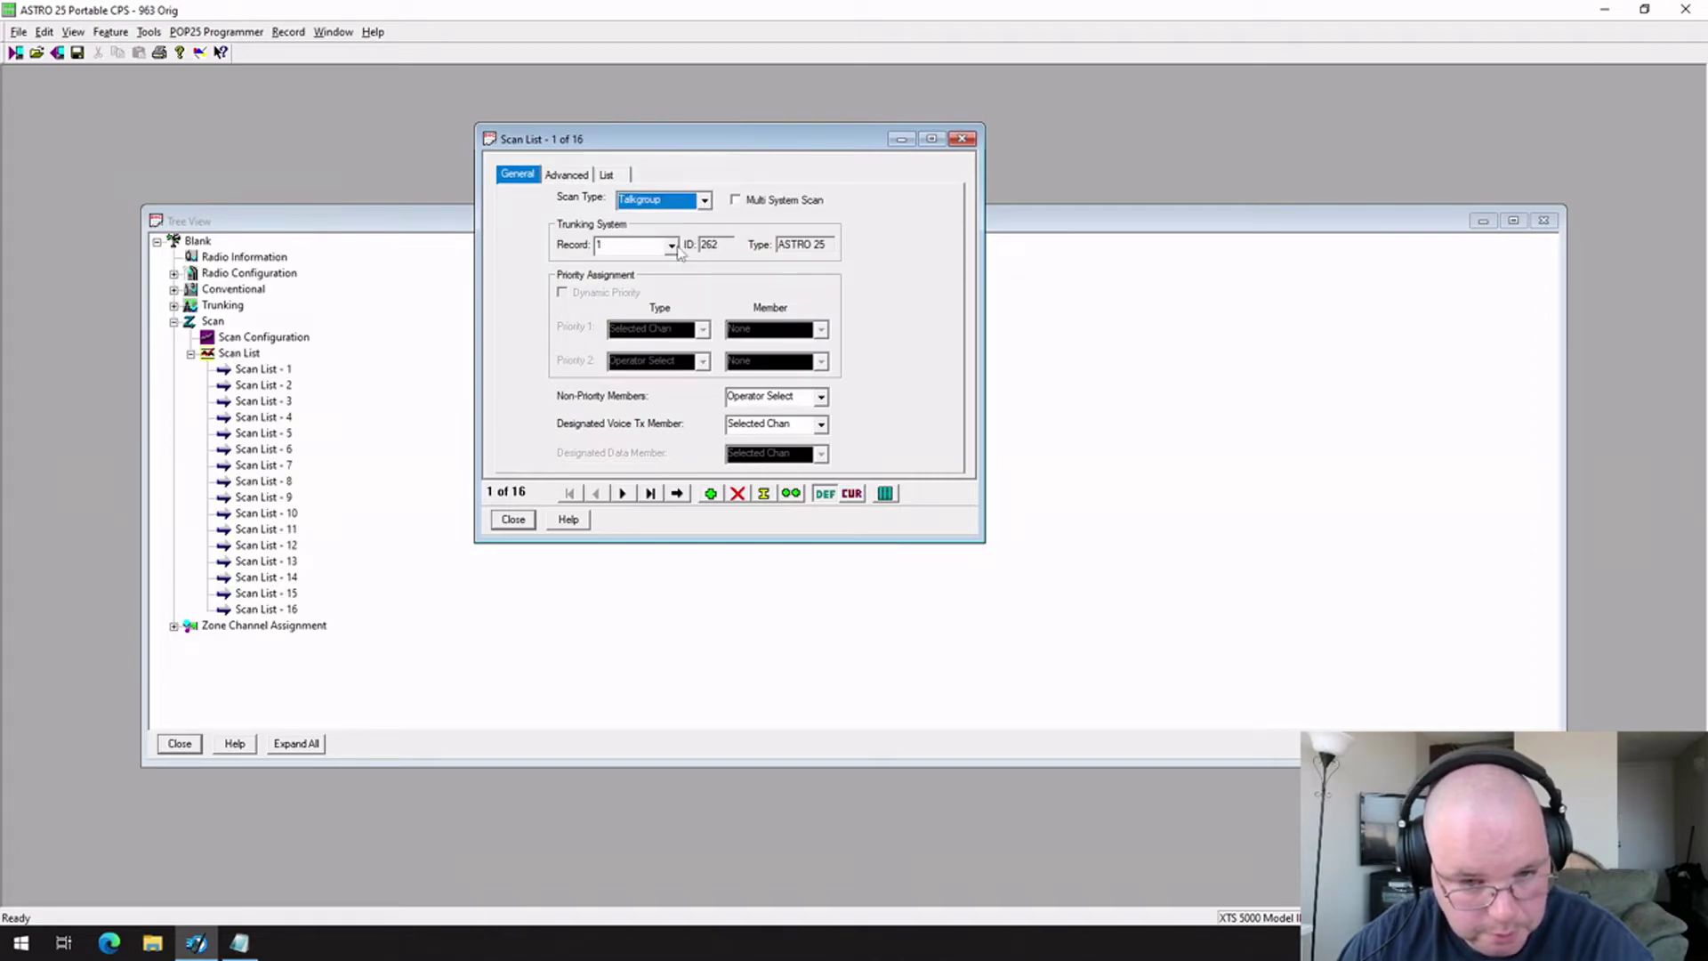
click(657, 248)
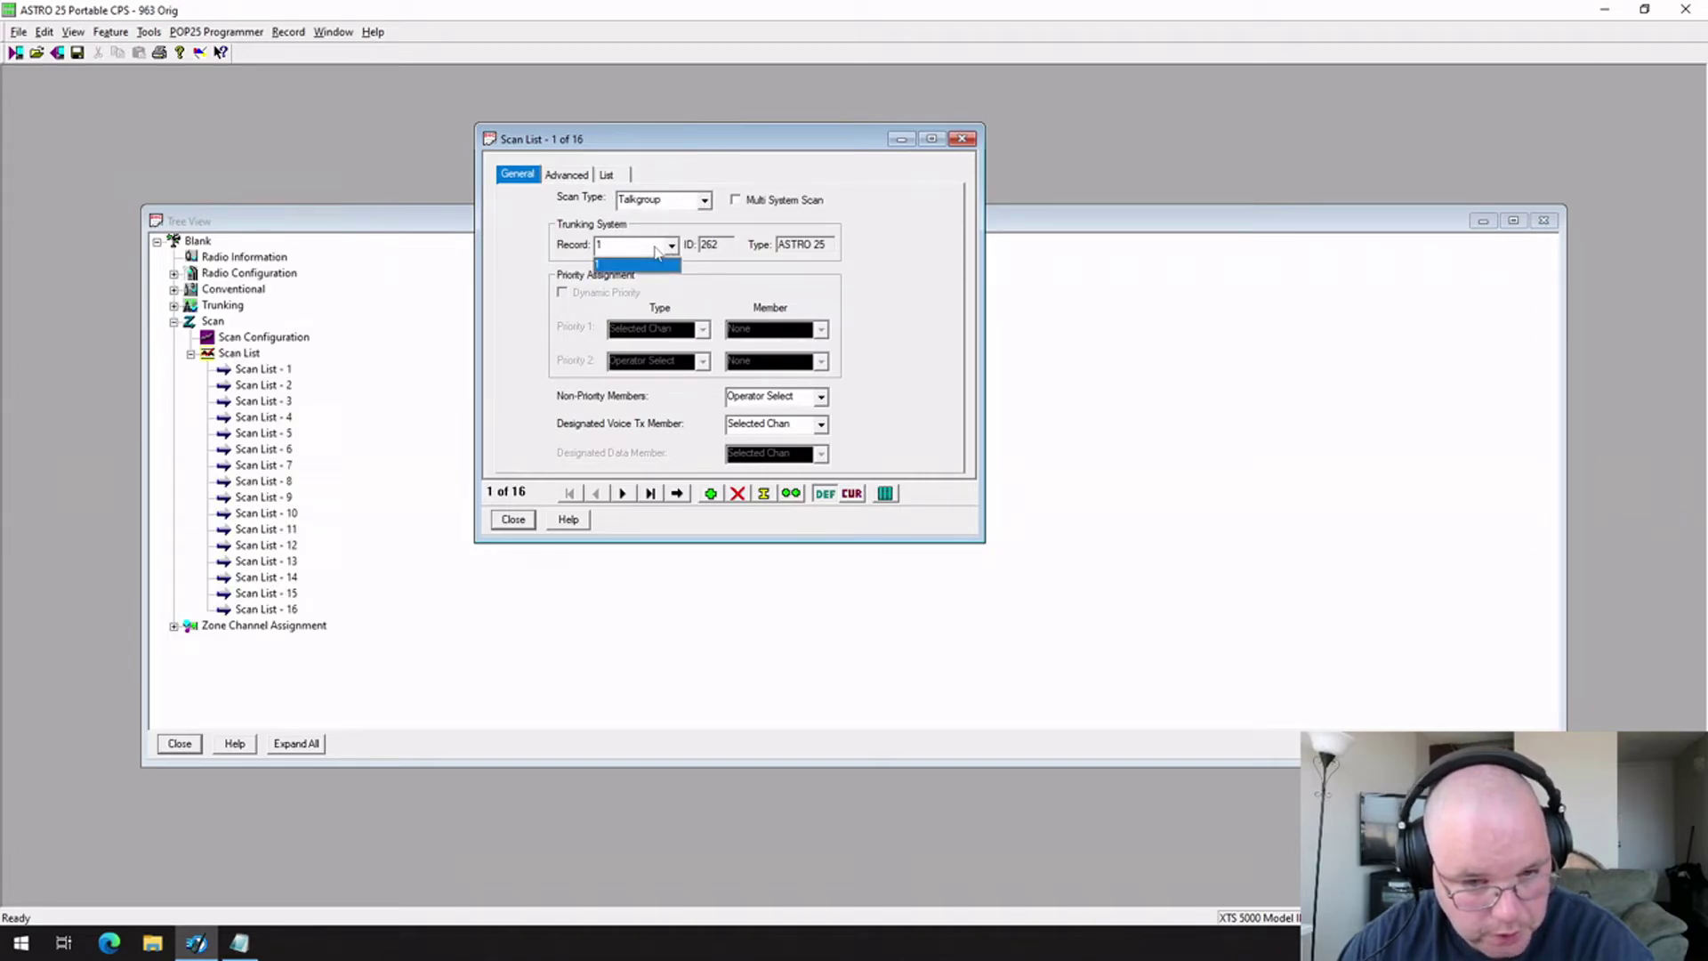
click(657, 263)
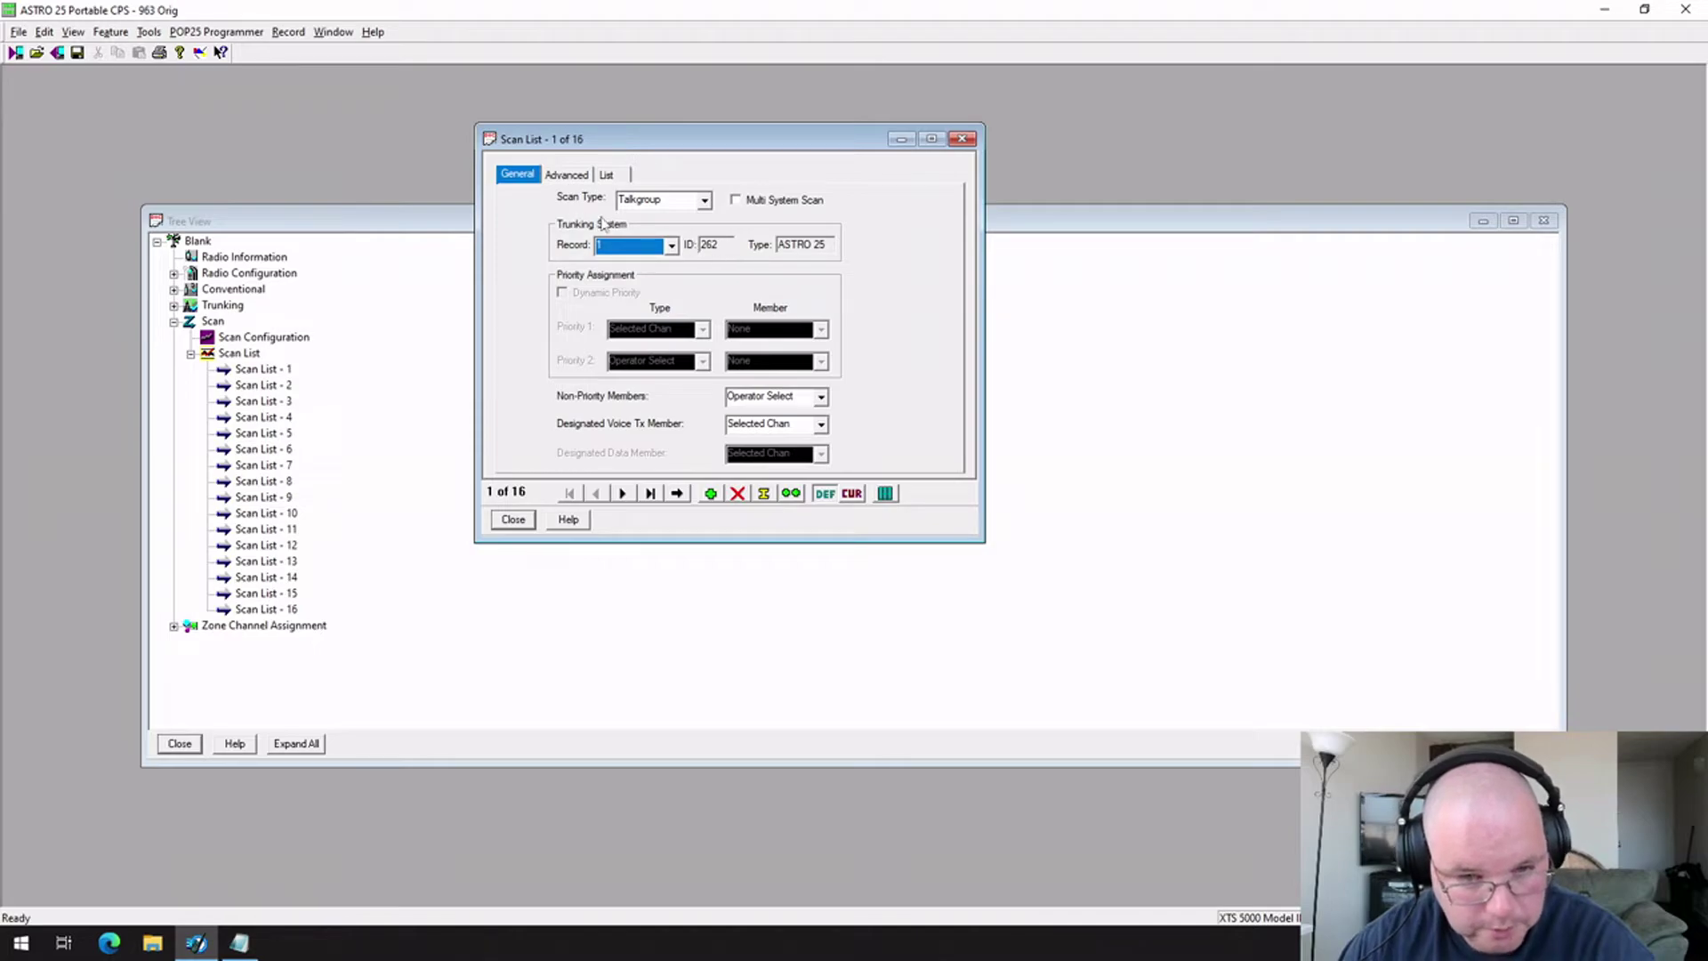
click(621, 176)
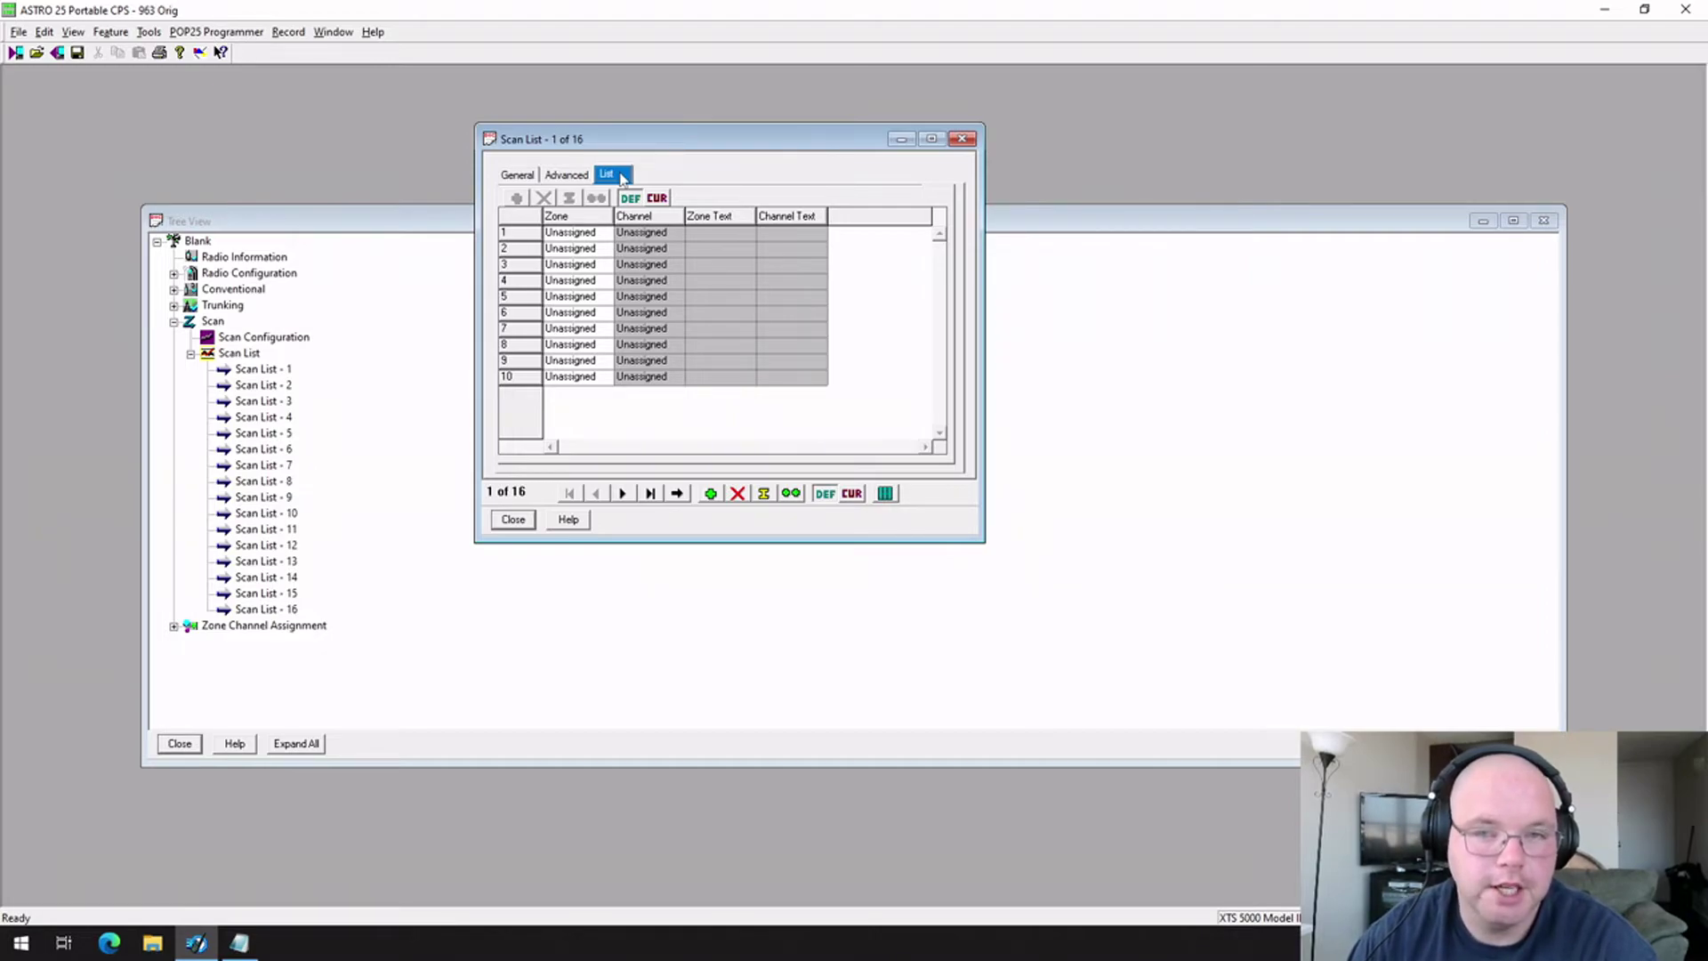
Set scan list row 1 to Zone 1, Channel 17 (PD), then close the editor
click(598, 234)
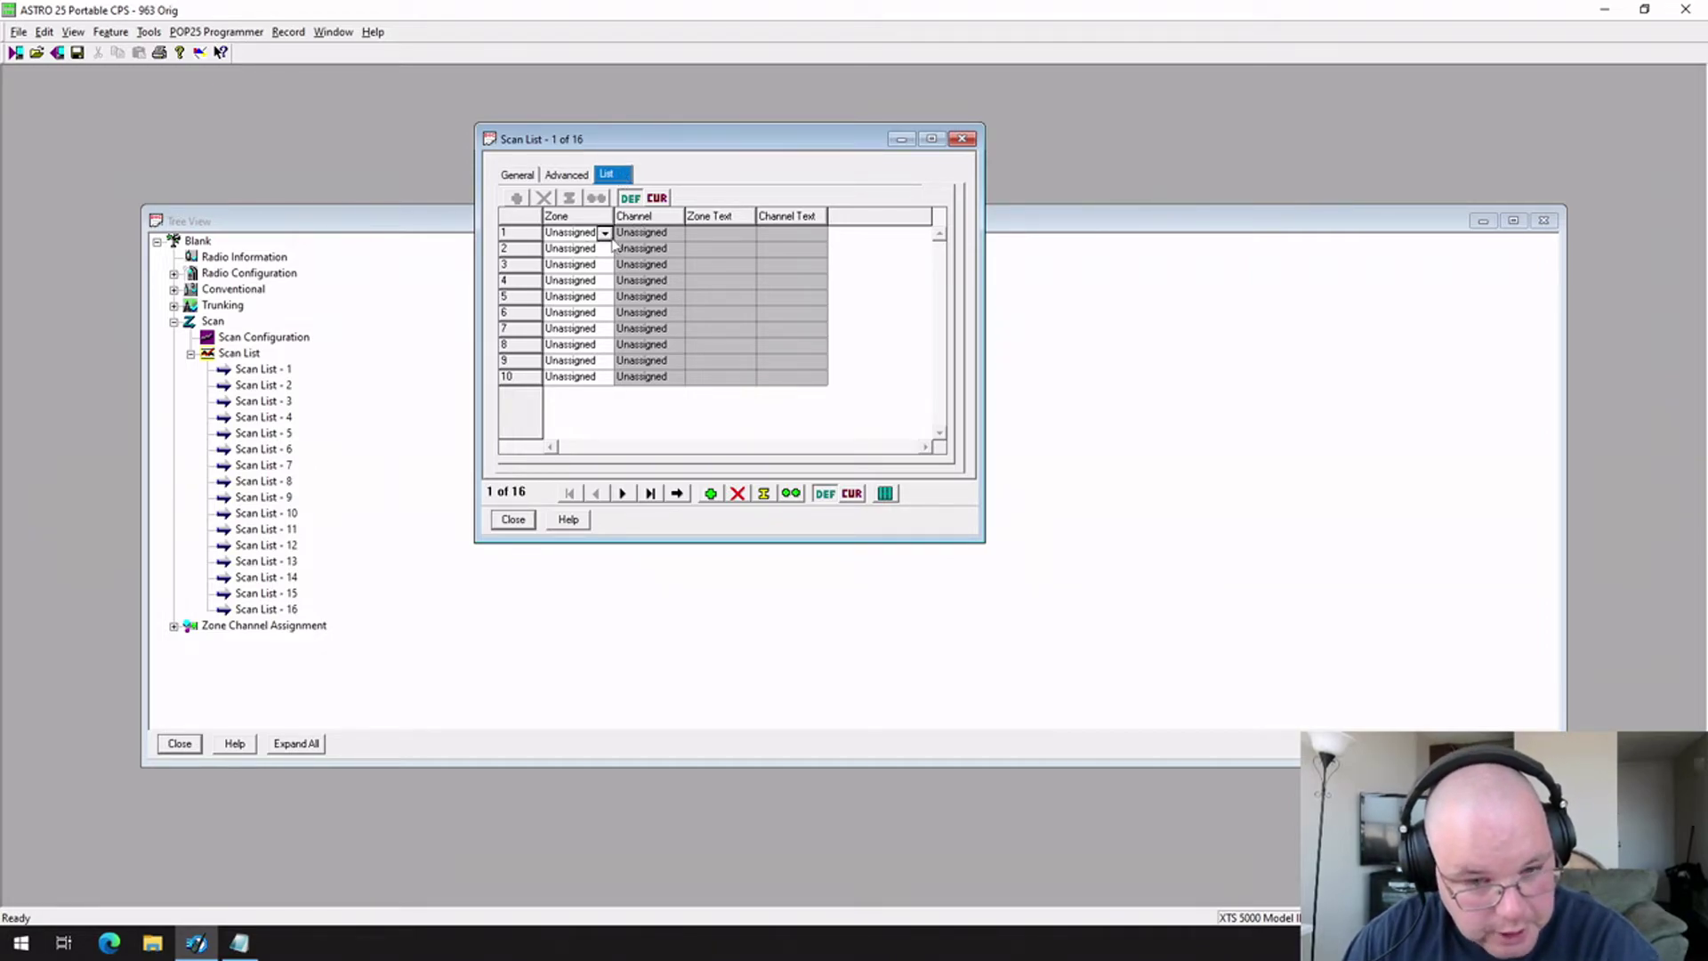
click(604, 233)
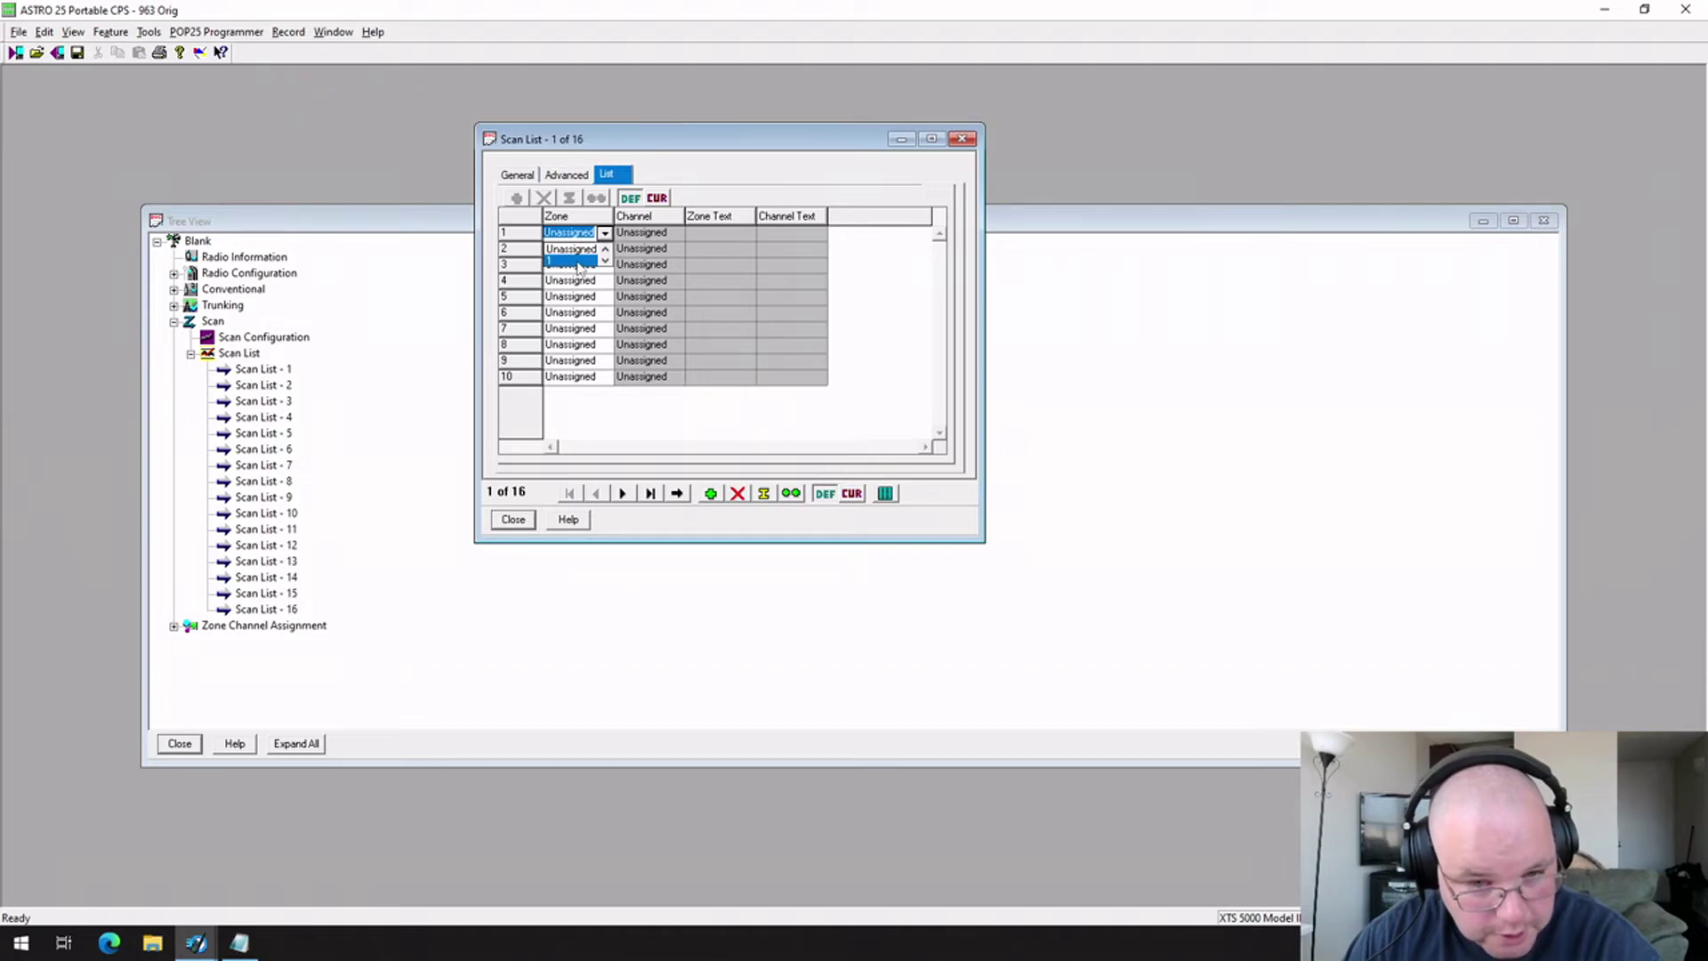
click(576, 263)
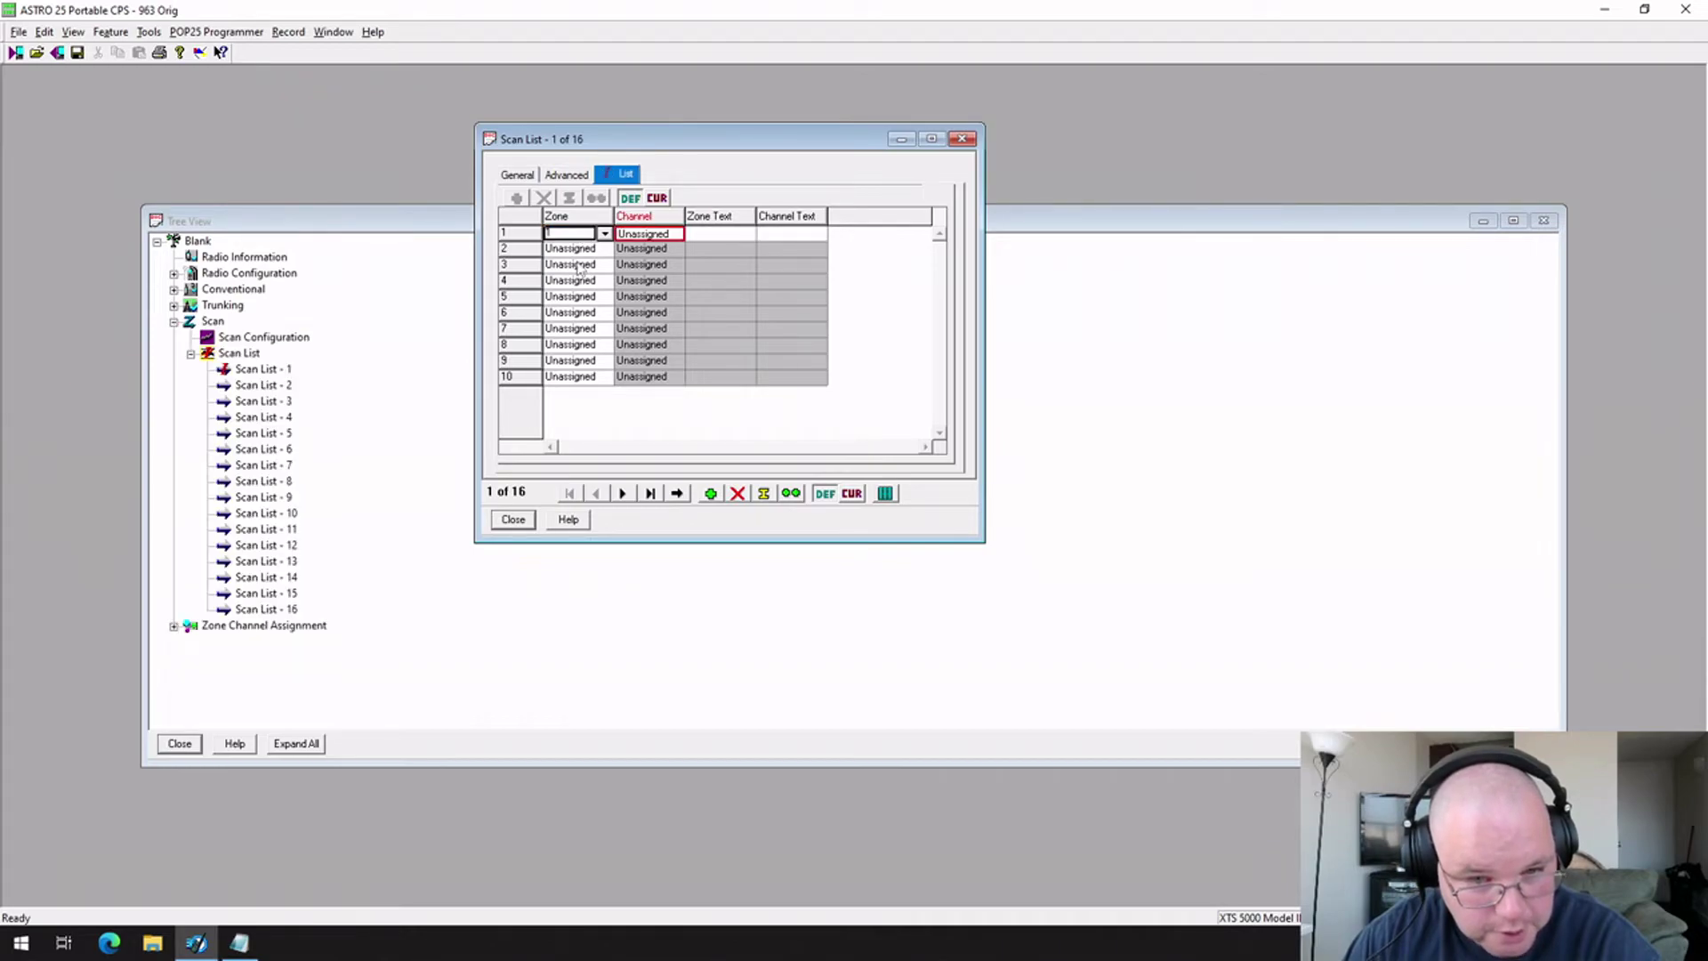
click(676, 234)
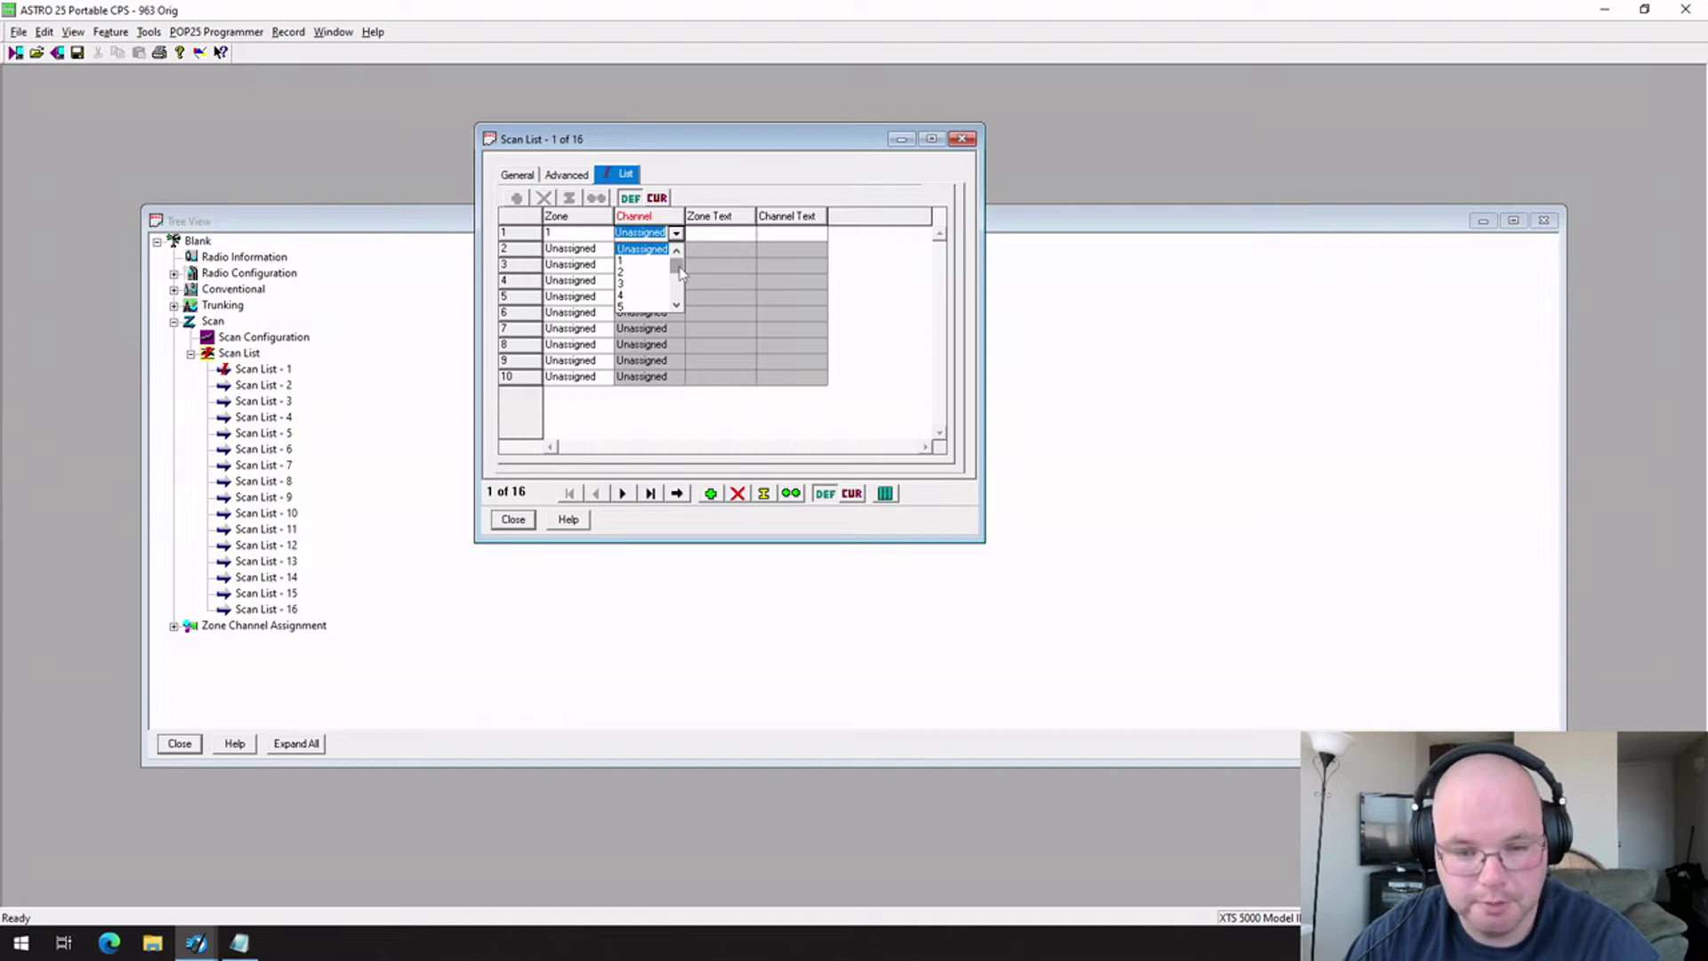
scroll(681, 273, down, 4)
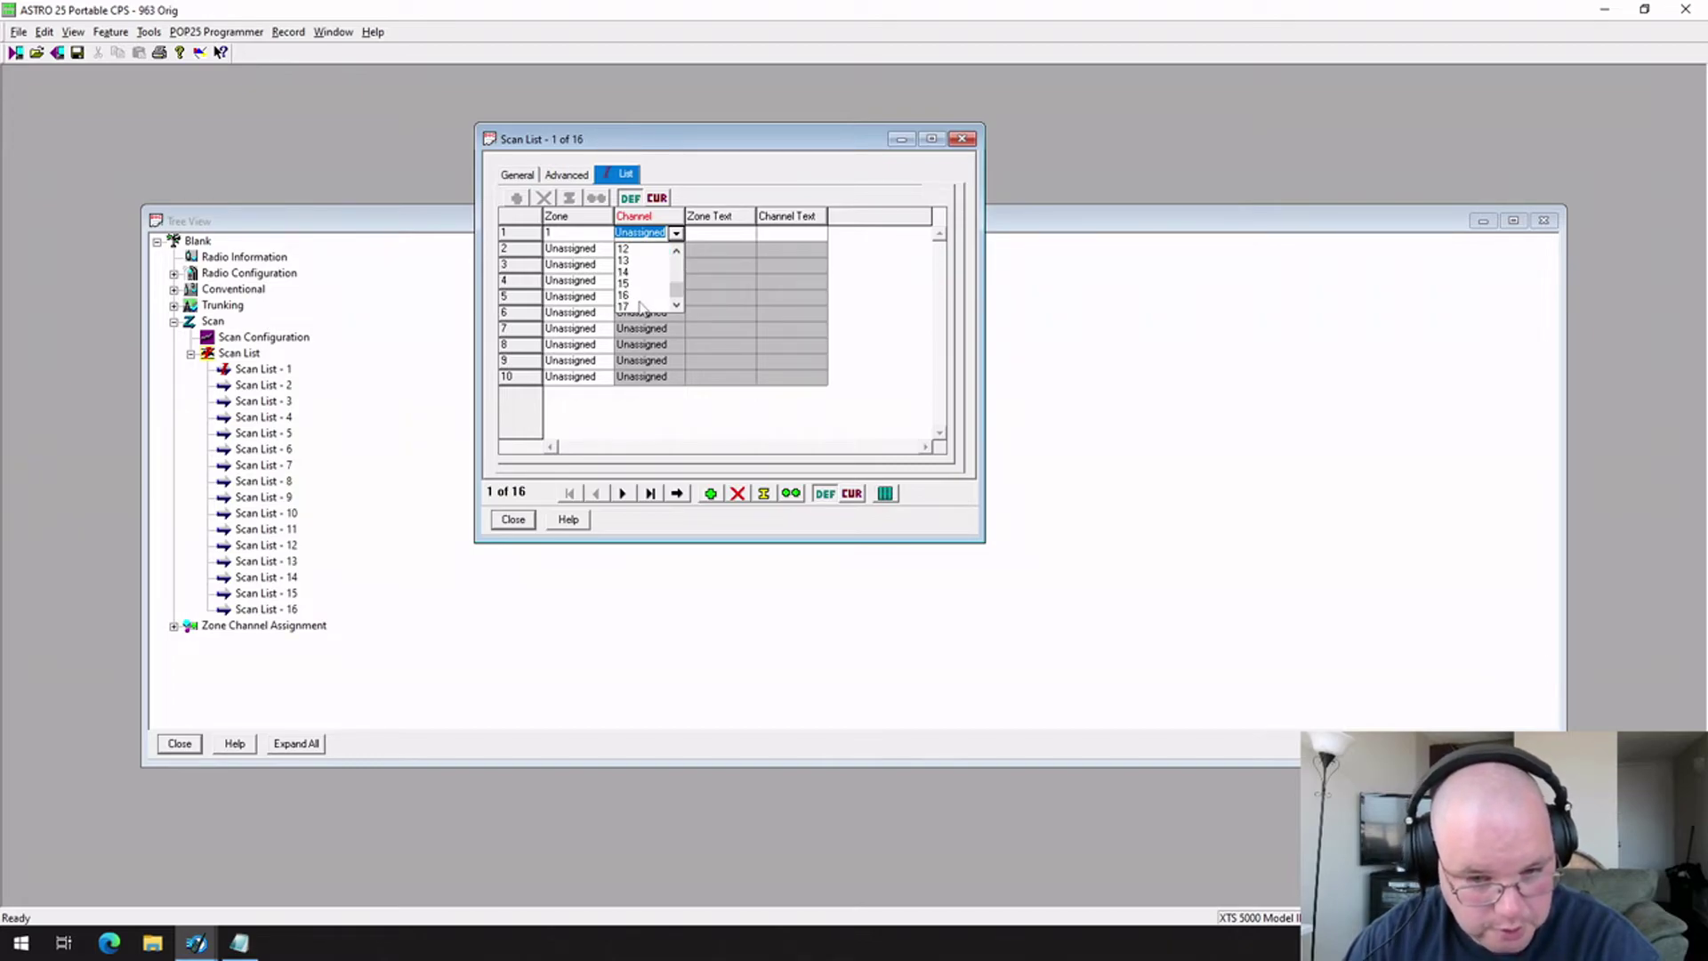
click(642, 307)
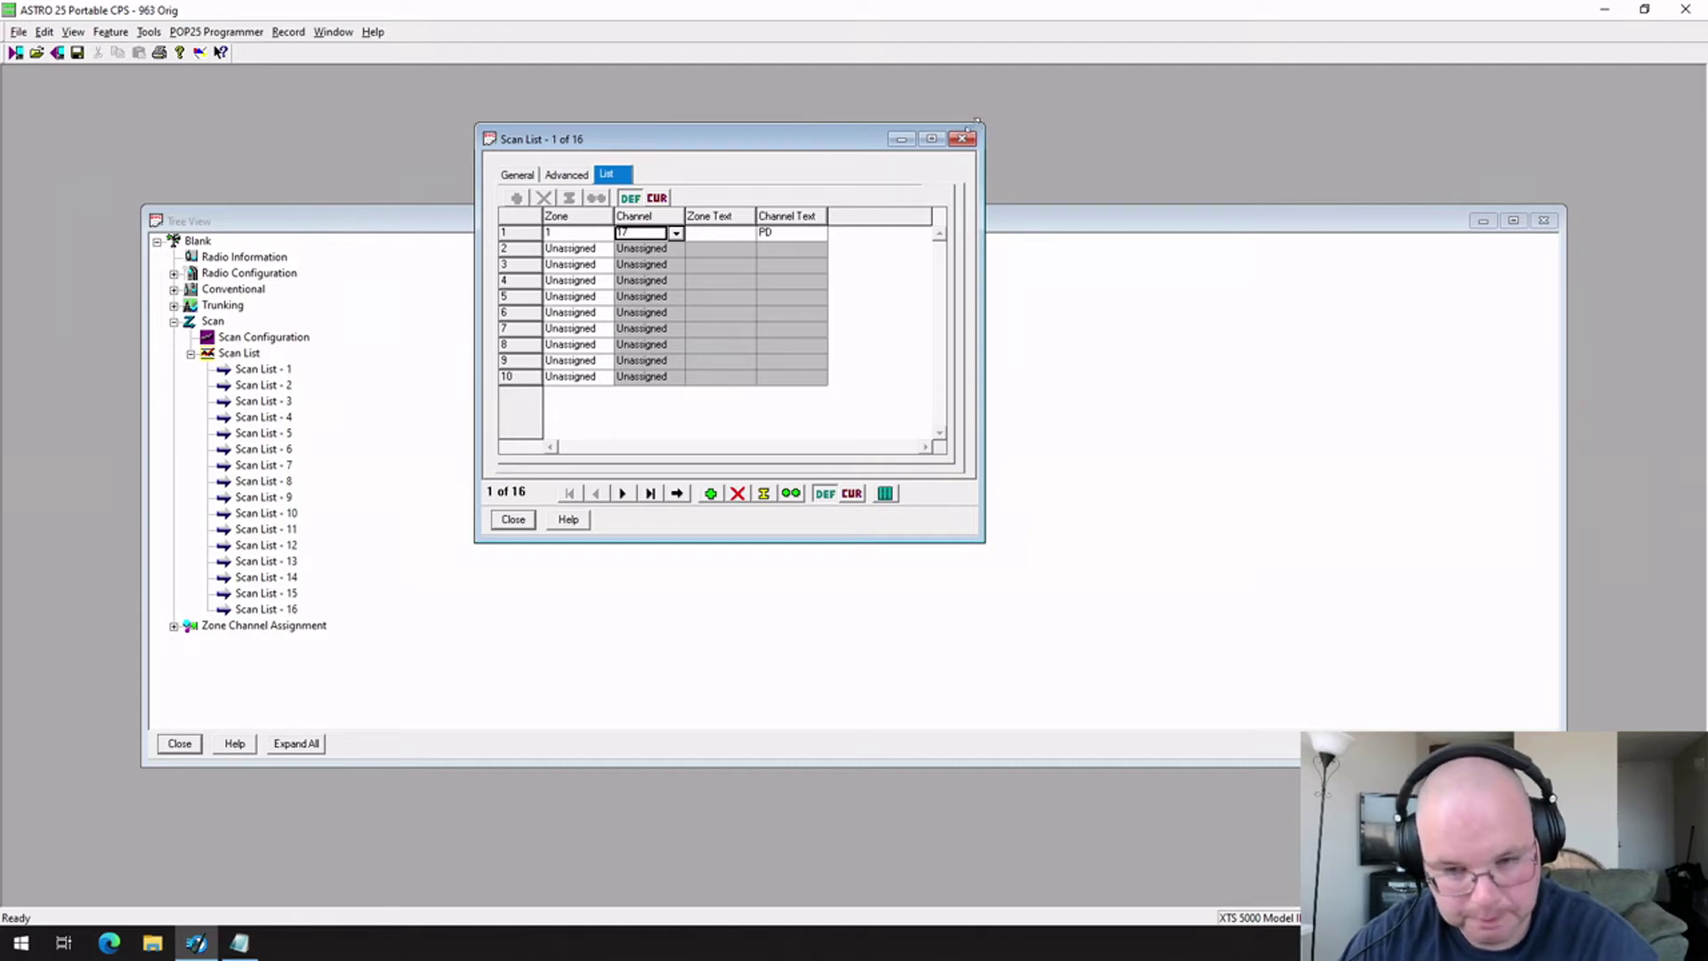
click(964, 139)
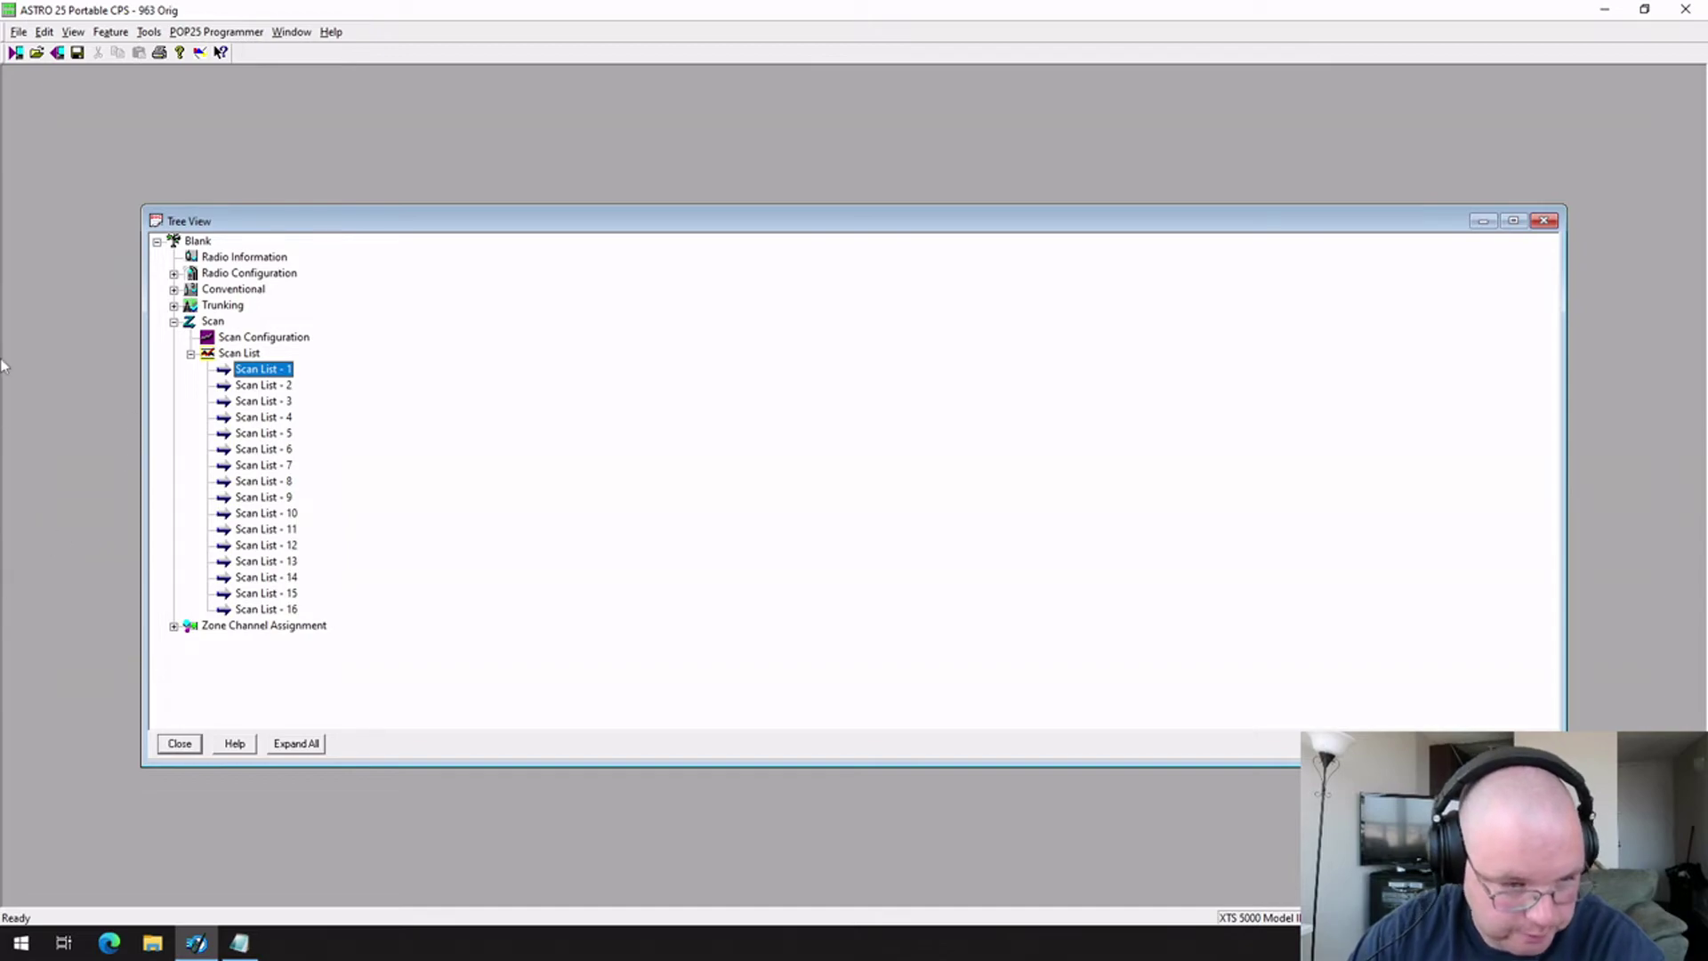
Open Conventional Personality 1 and check Receive Only Personality, leaving Rx Voice/Signal Type at ASTRO
click(174, 322)
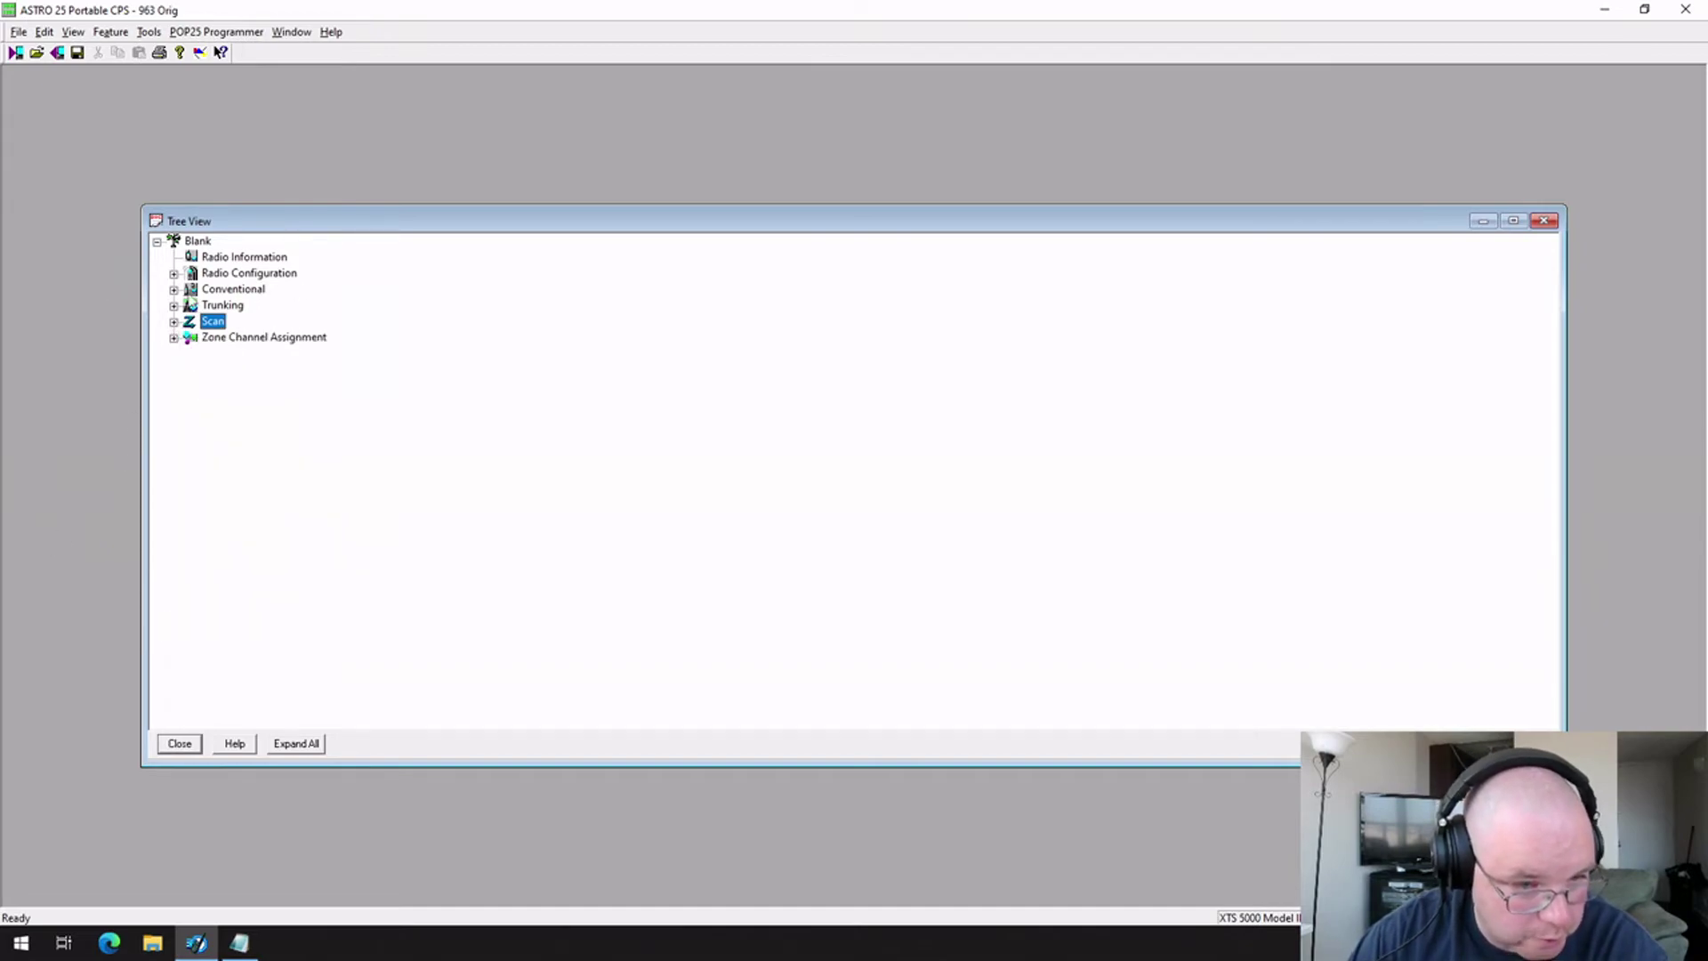
click(174, 291)
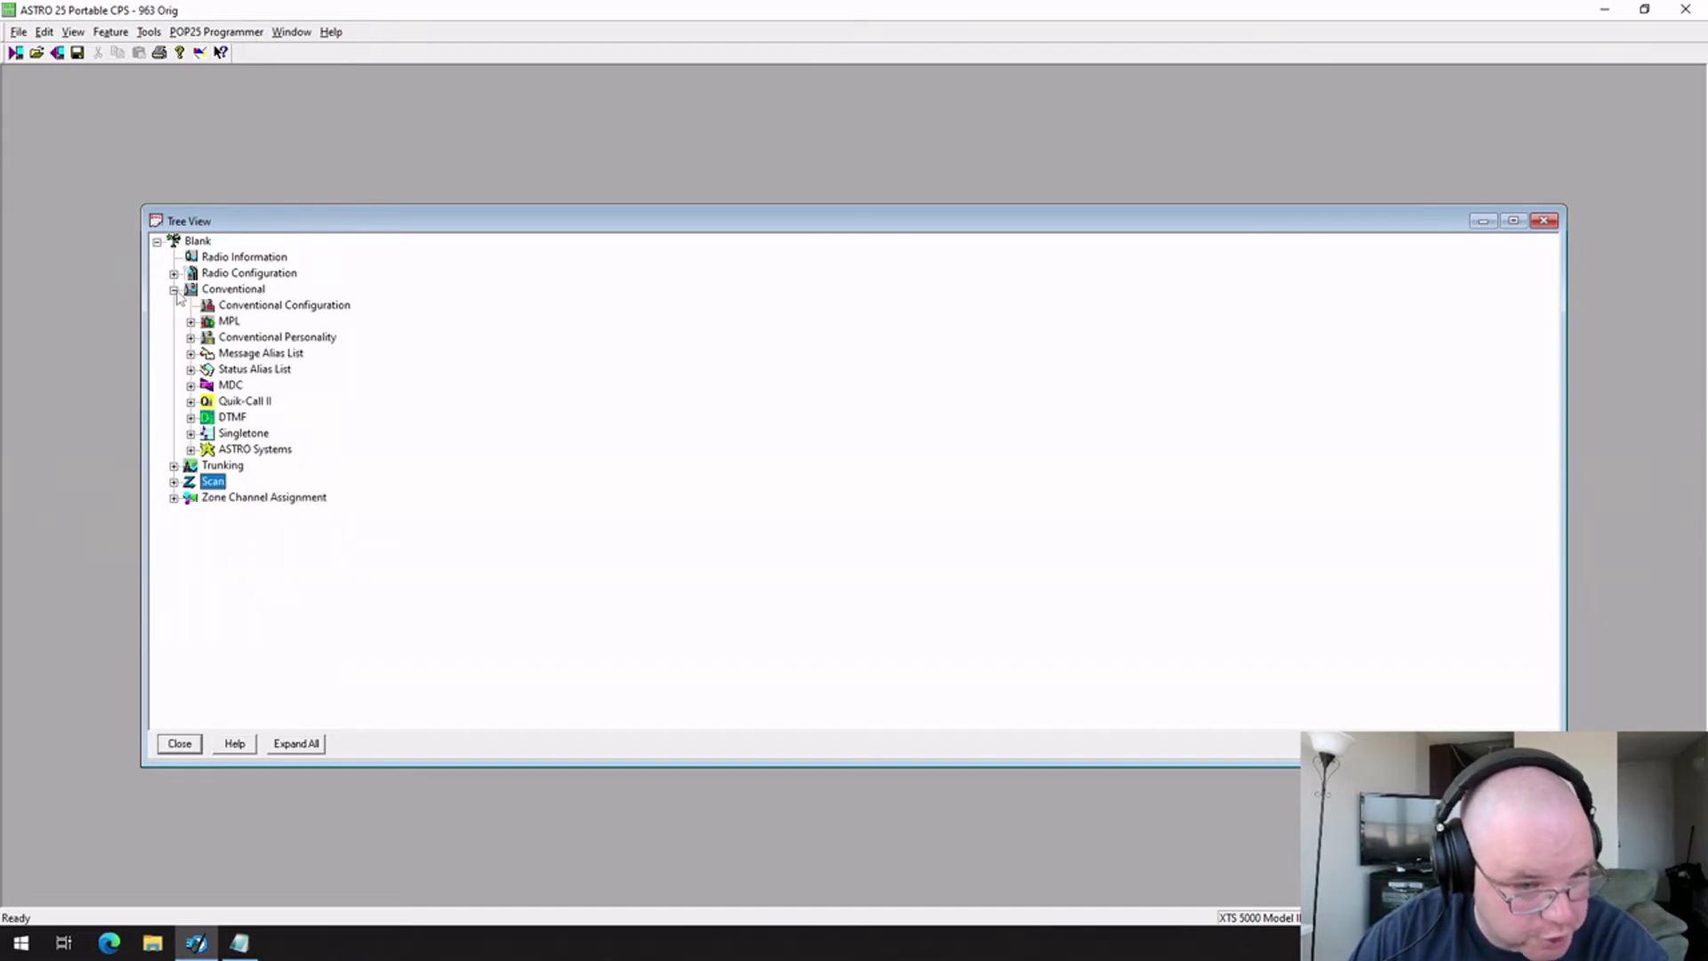
double_click(298, 342)
double_click(303, 354)
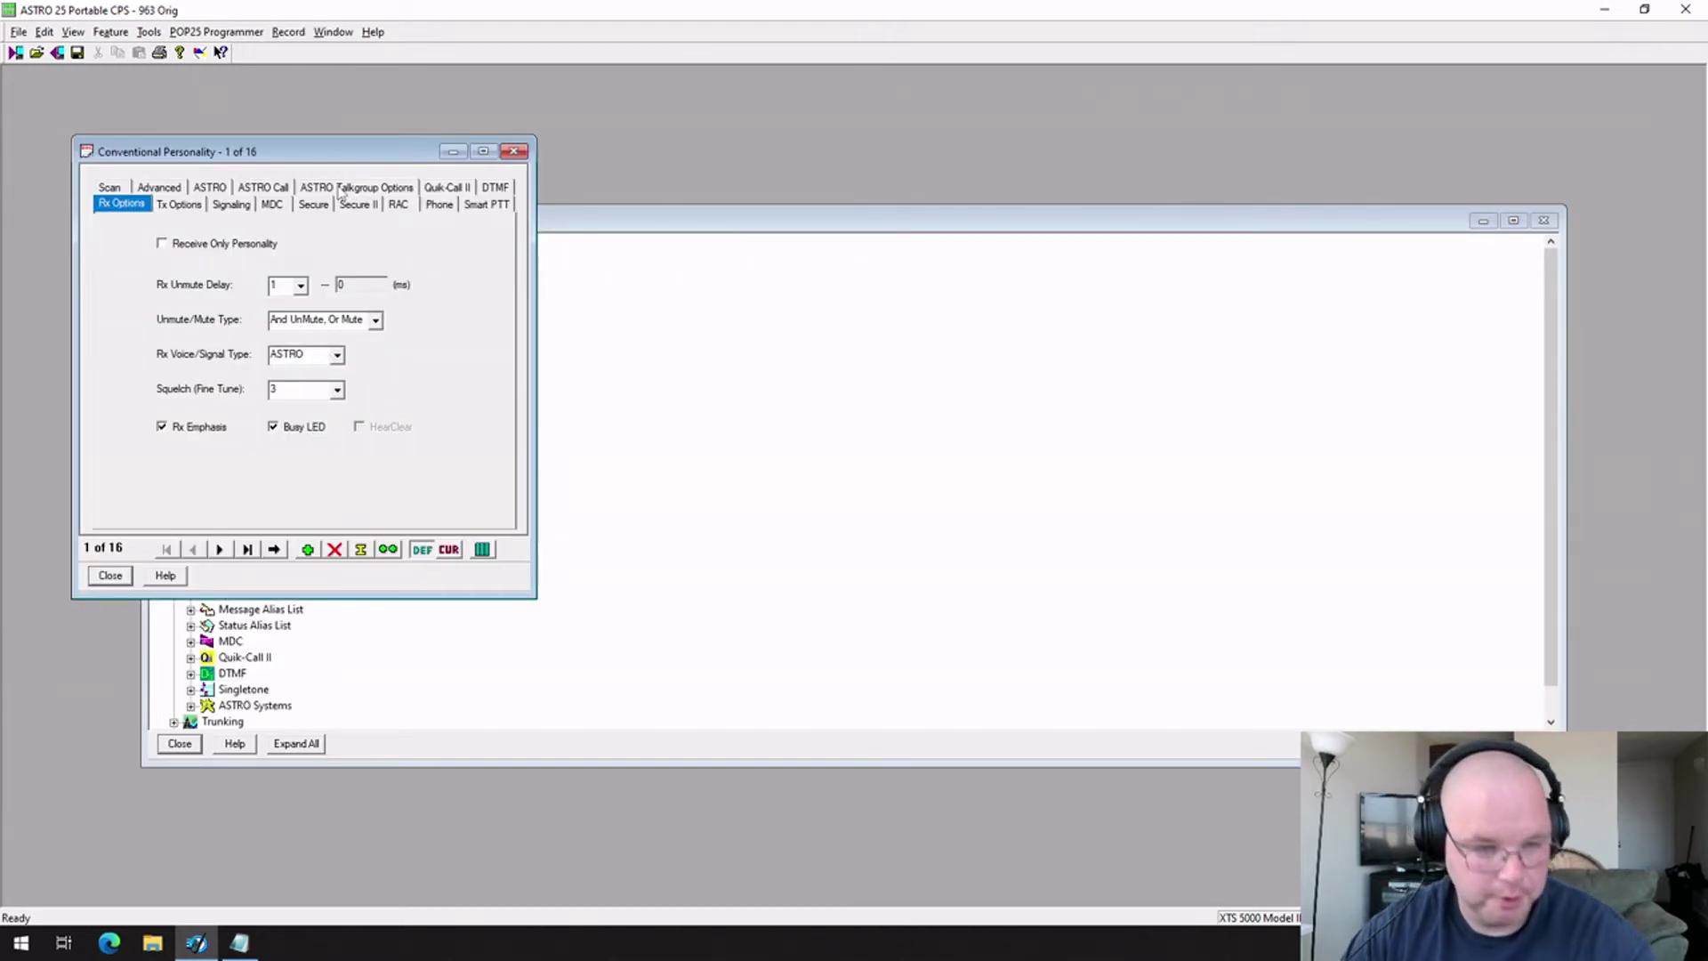
click(204, 245)
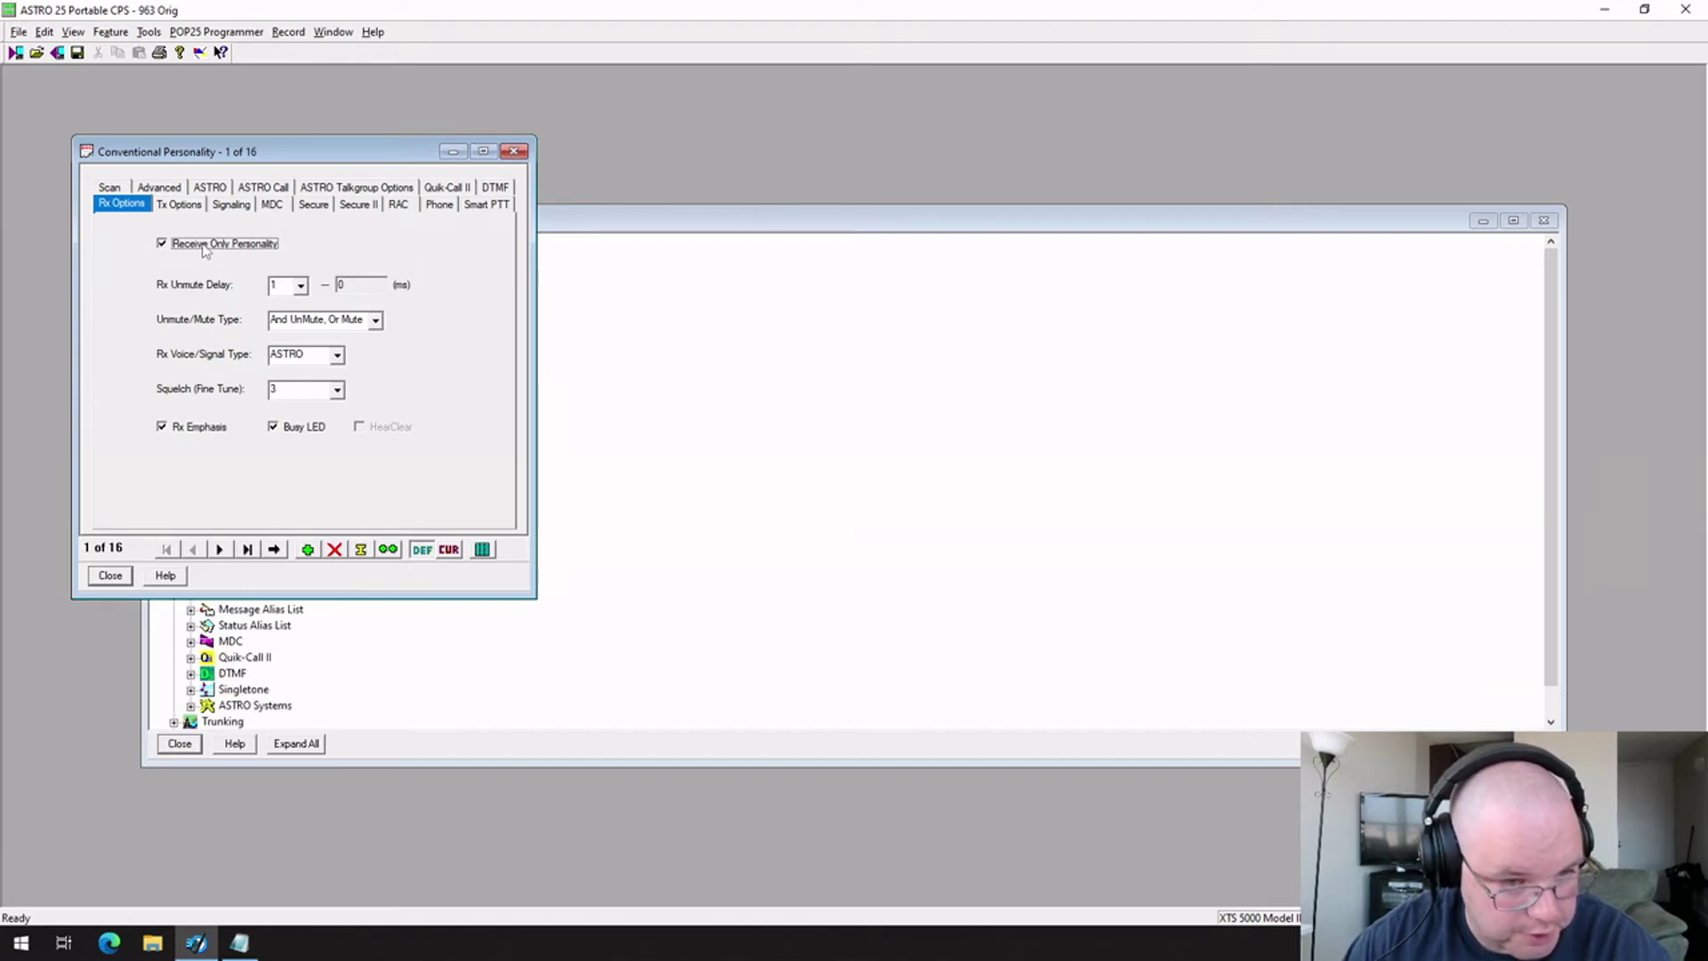
click(335, 355)
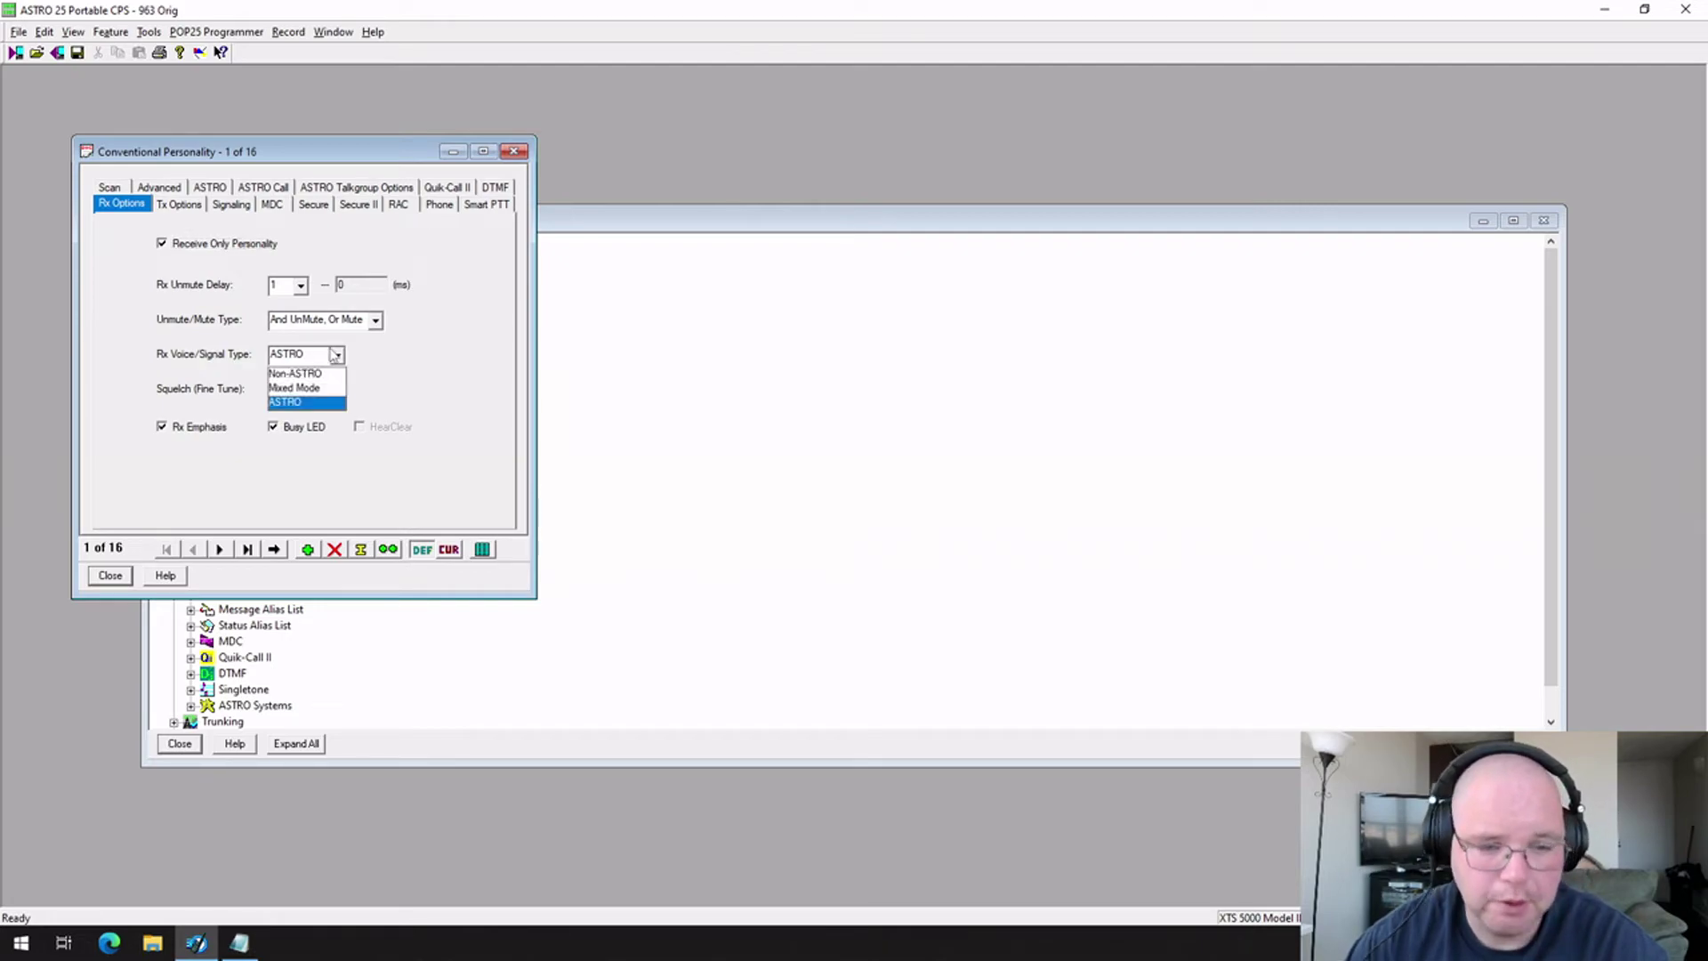
click(335, 355)
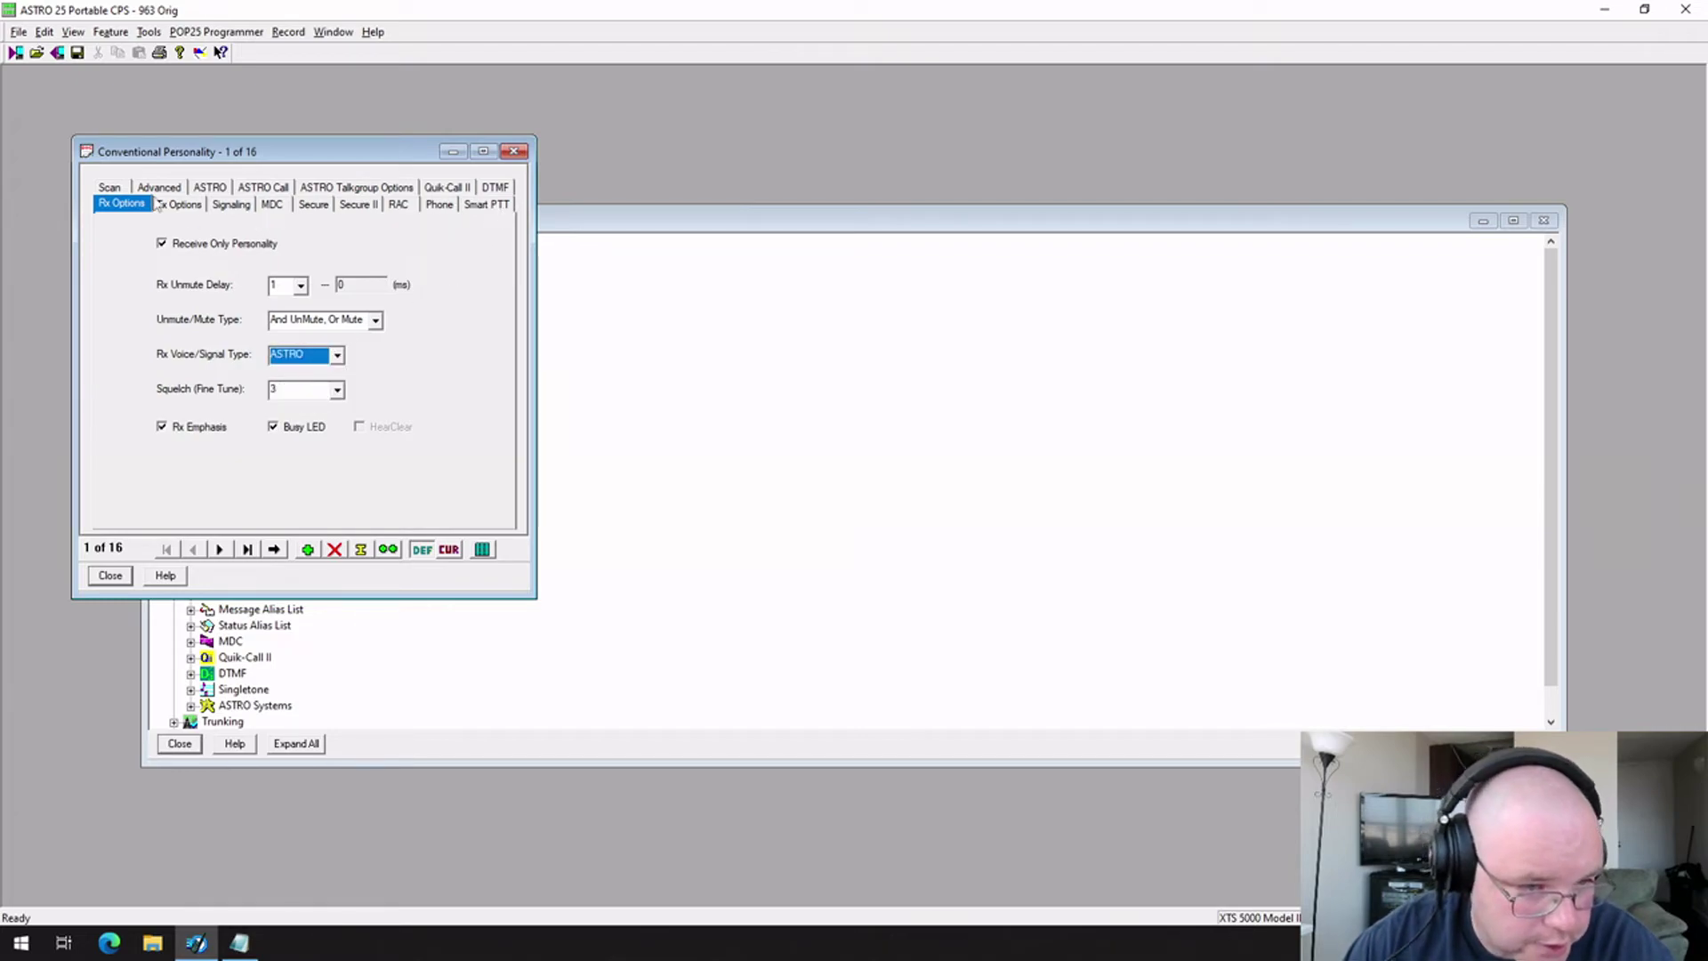
Set Scan List Selection to 1, enable Automatic Scan, and close the personality editor
click(109, 189)
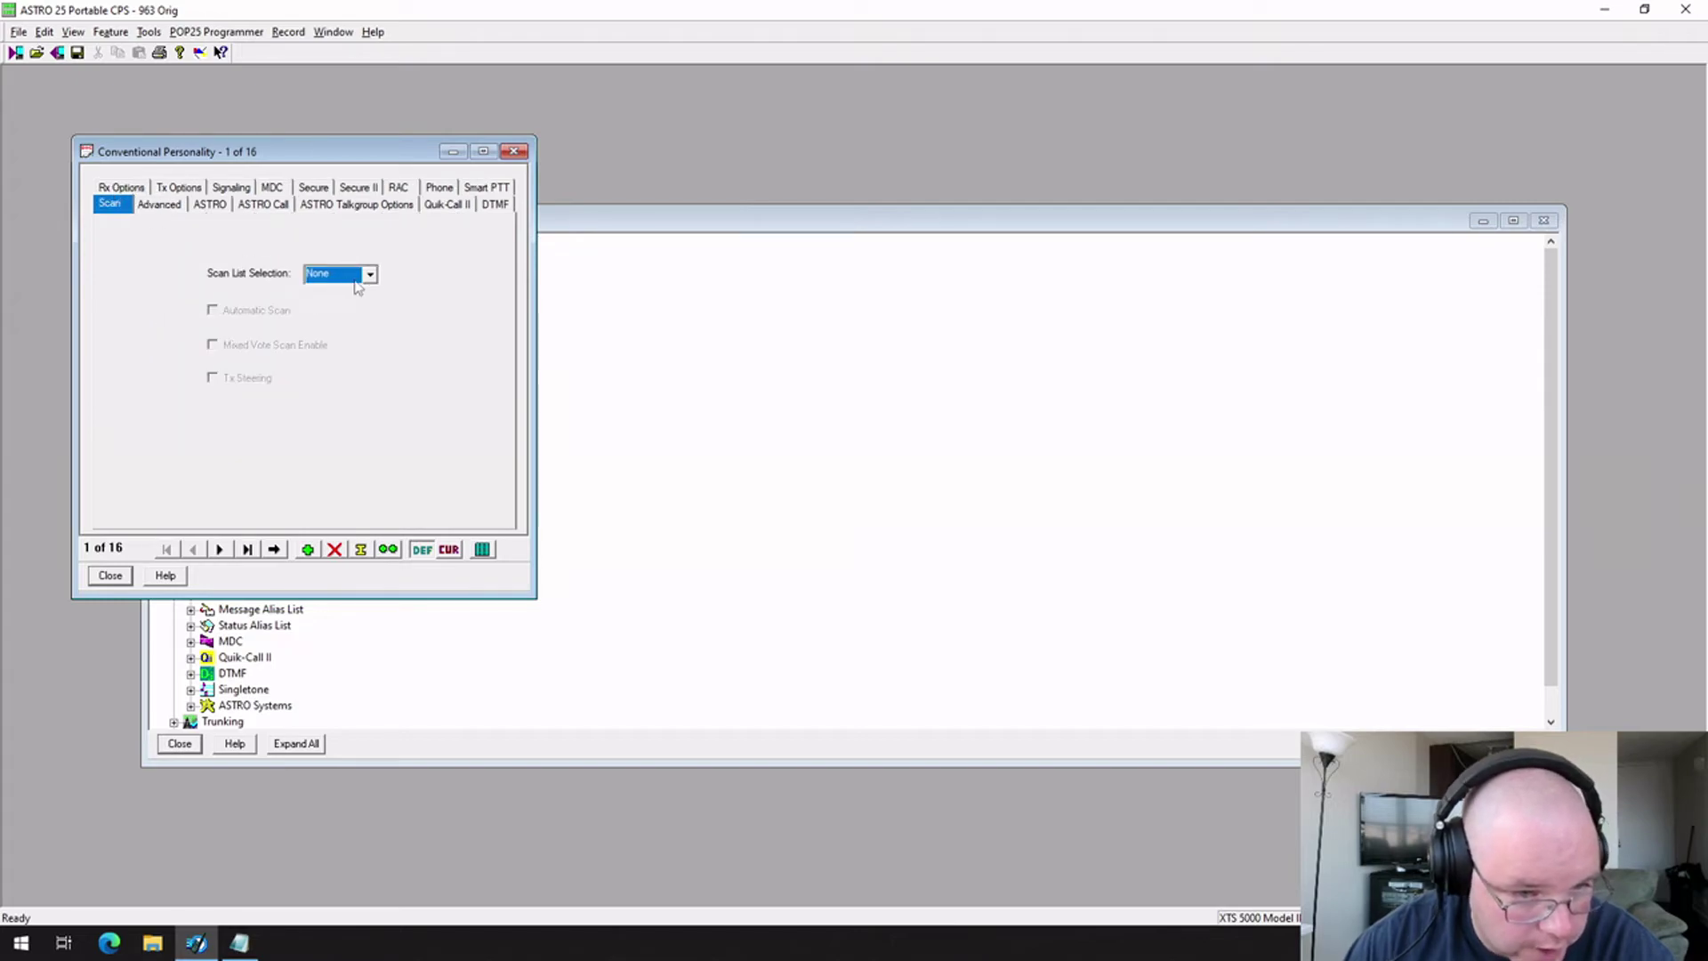
click(361, 277)
click(342, 312)
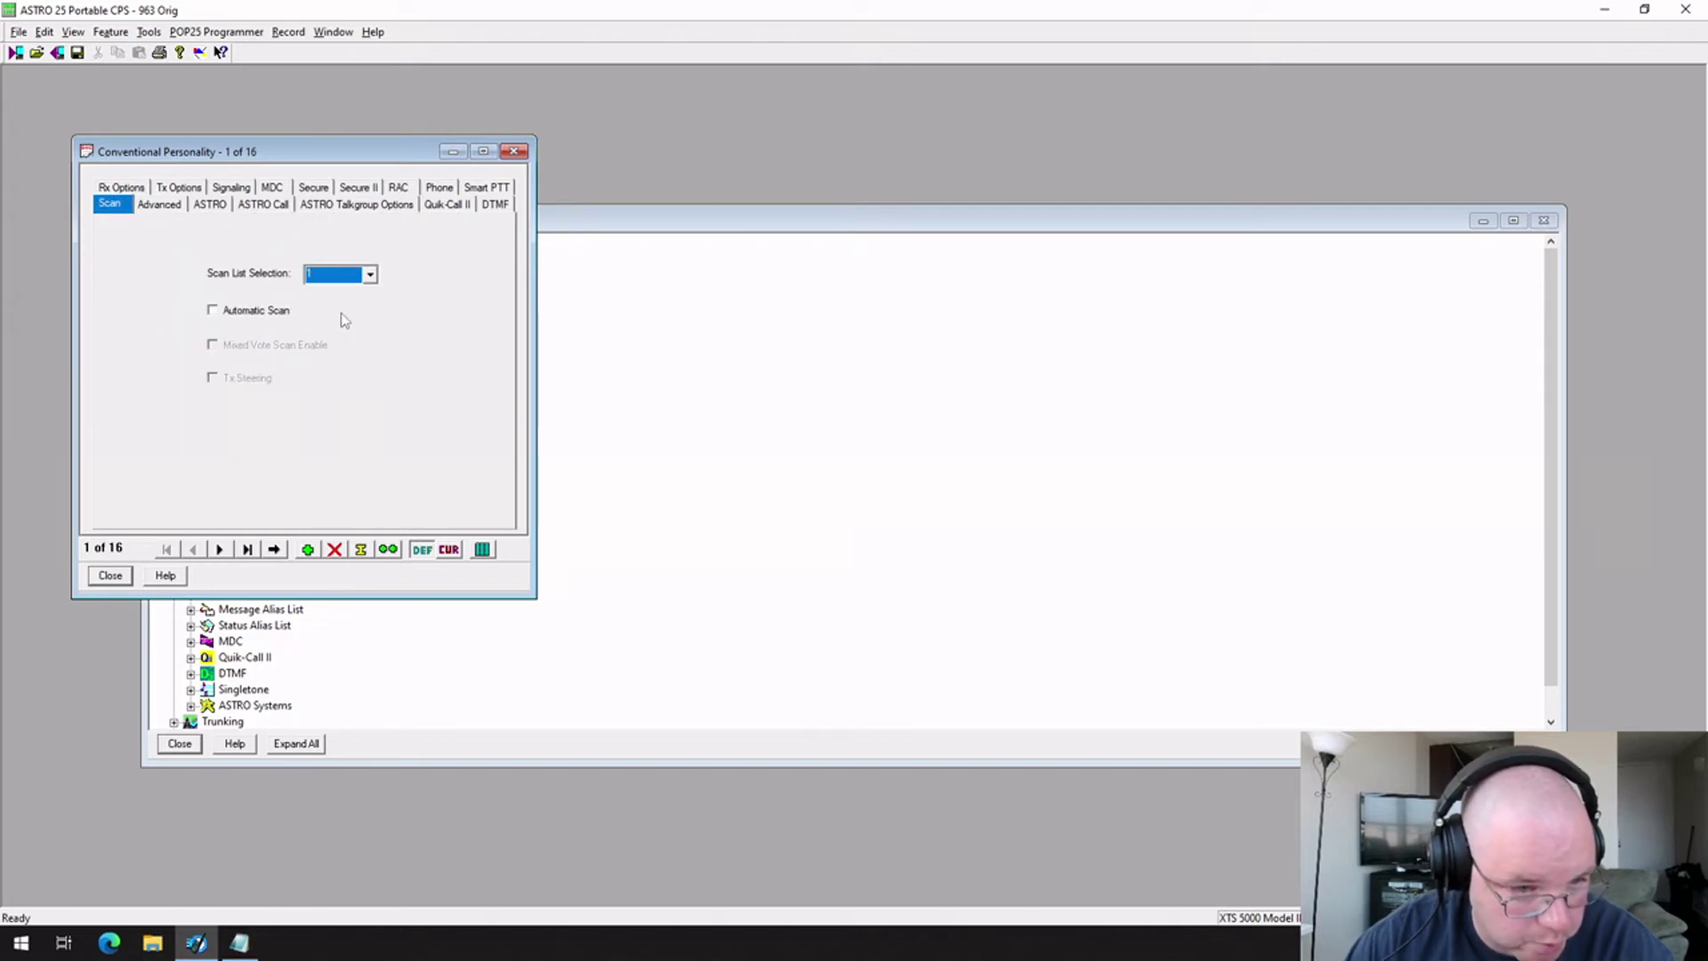
click(243, 314)
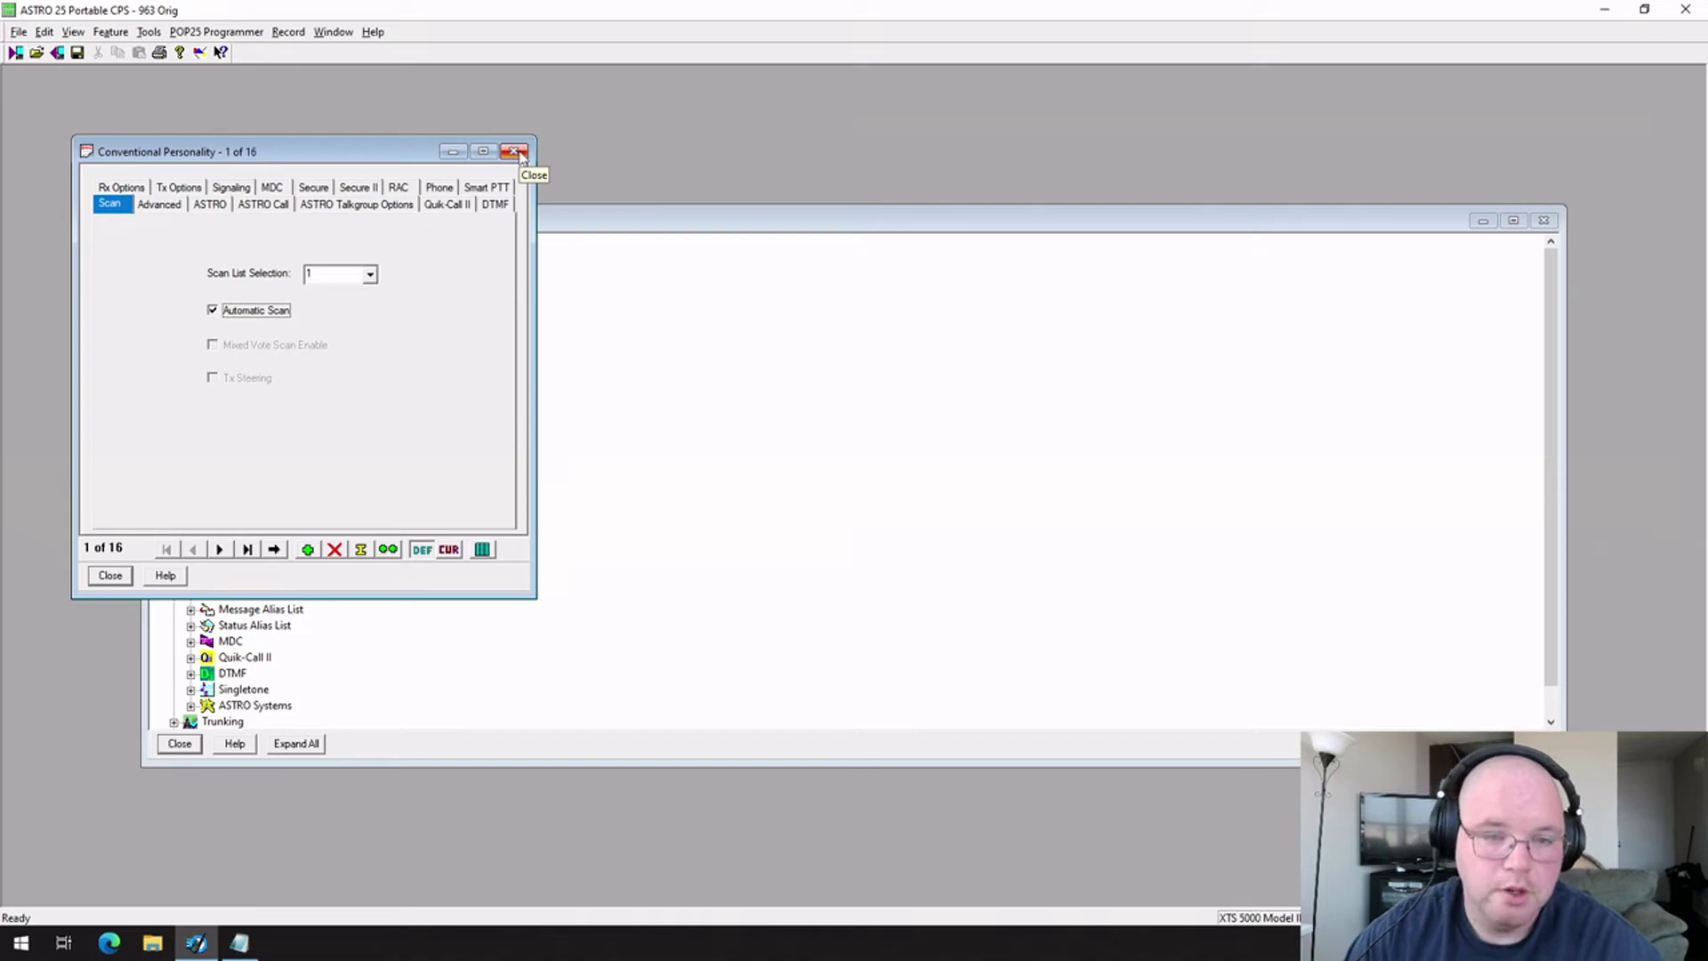
click(515, 152)
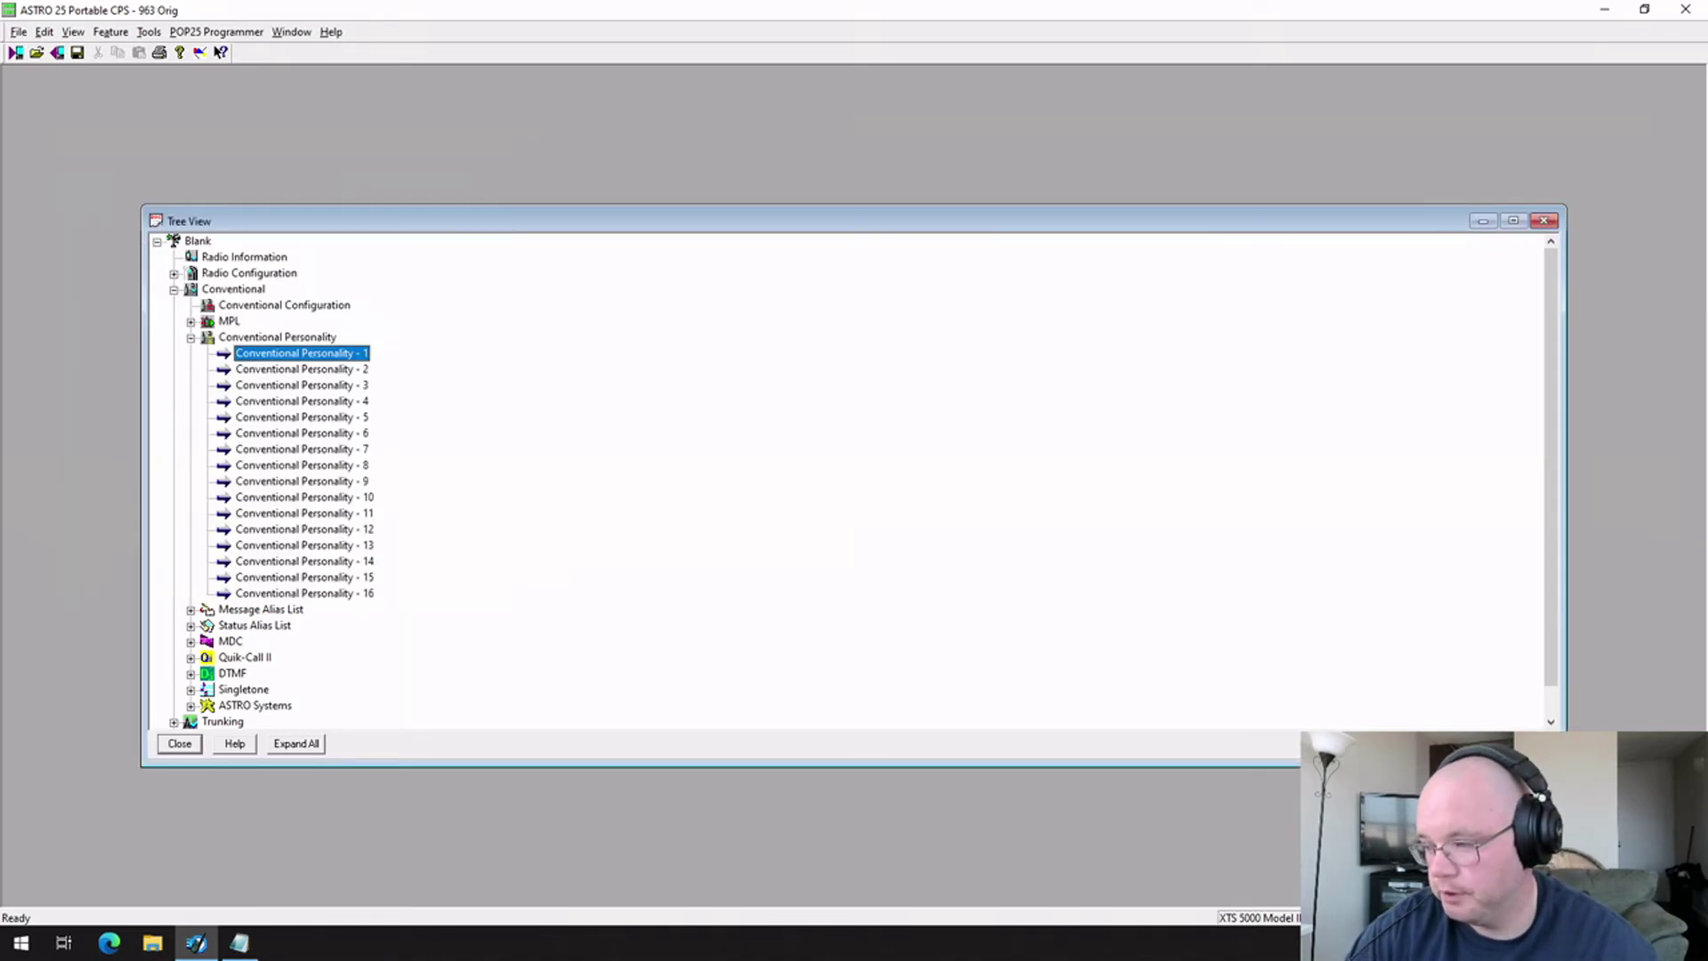